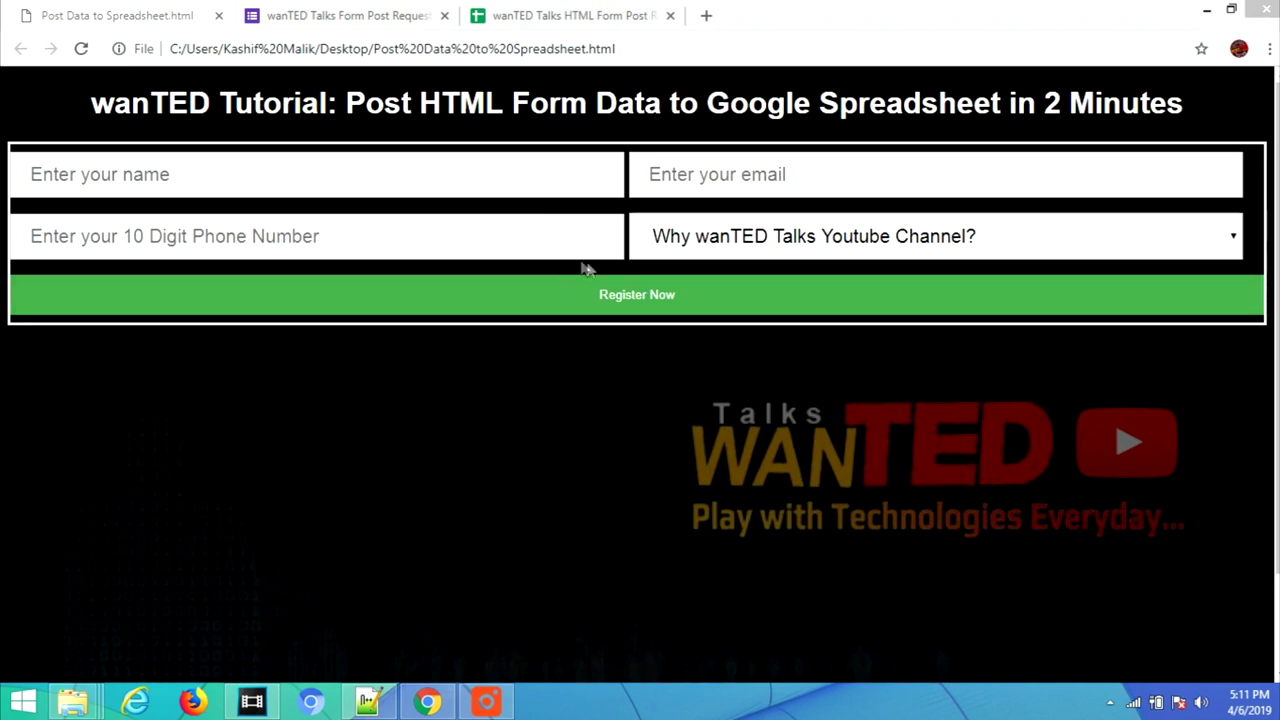
- Check the Google Form and linked spreadsheet tabs, then return to the local registration form
click(372, 14)
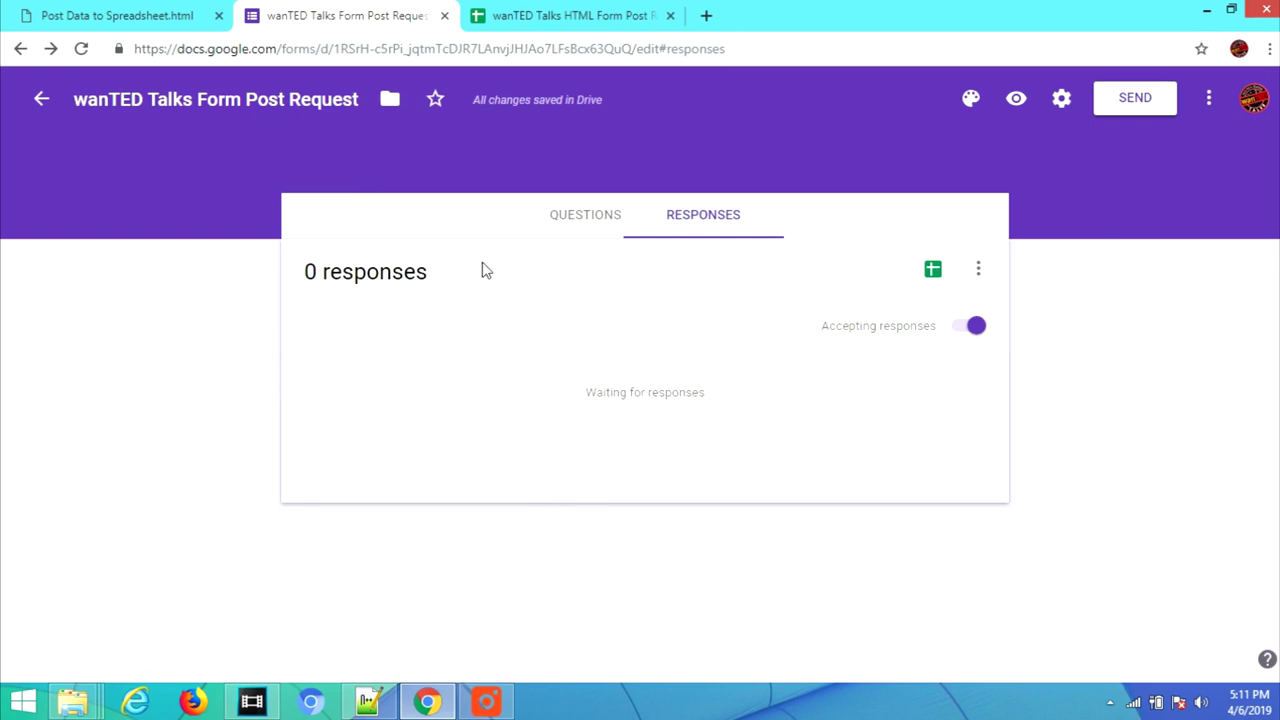
double_click(300, 48)
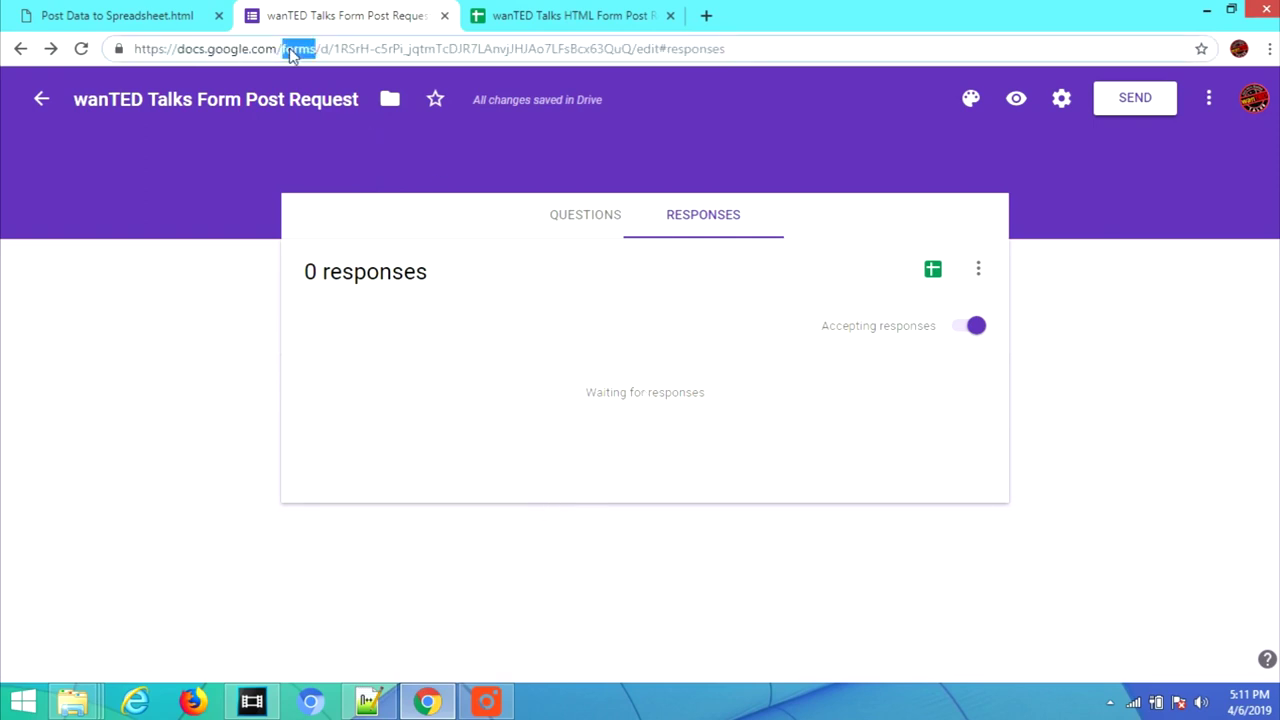
click(560, 16)
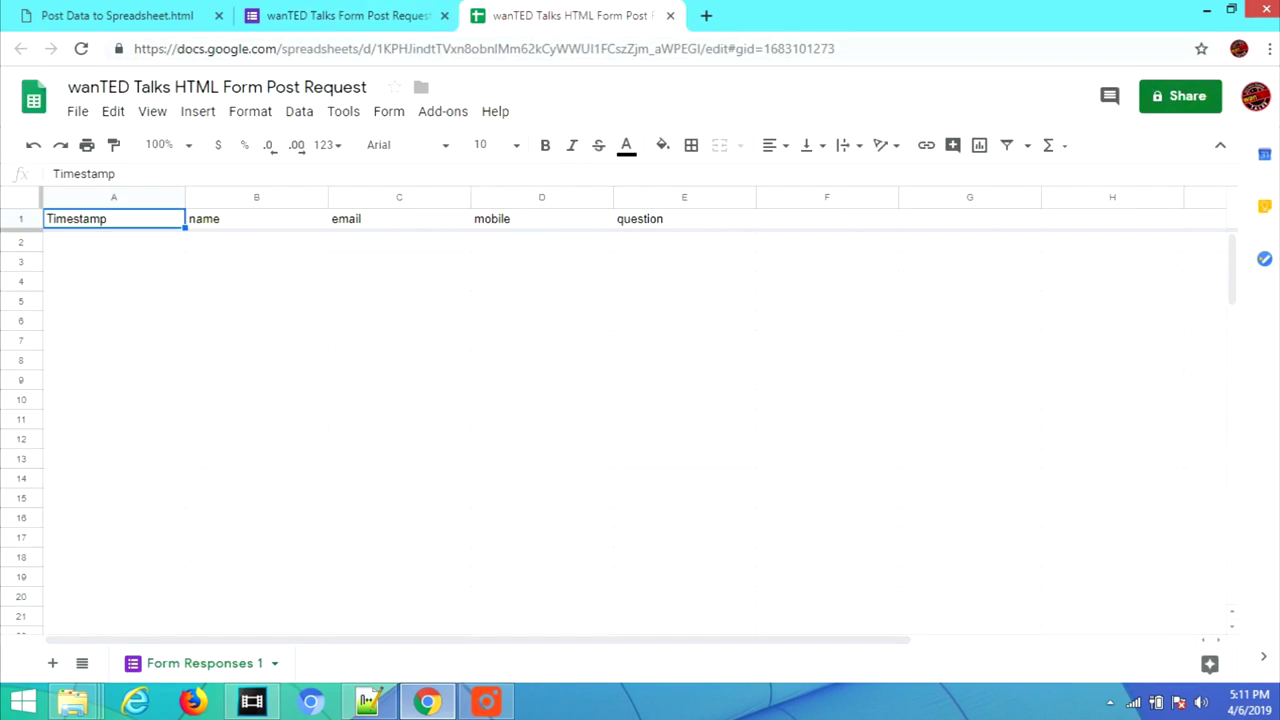
double_click(330, 48)
click(114, 14)
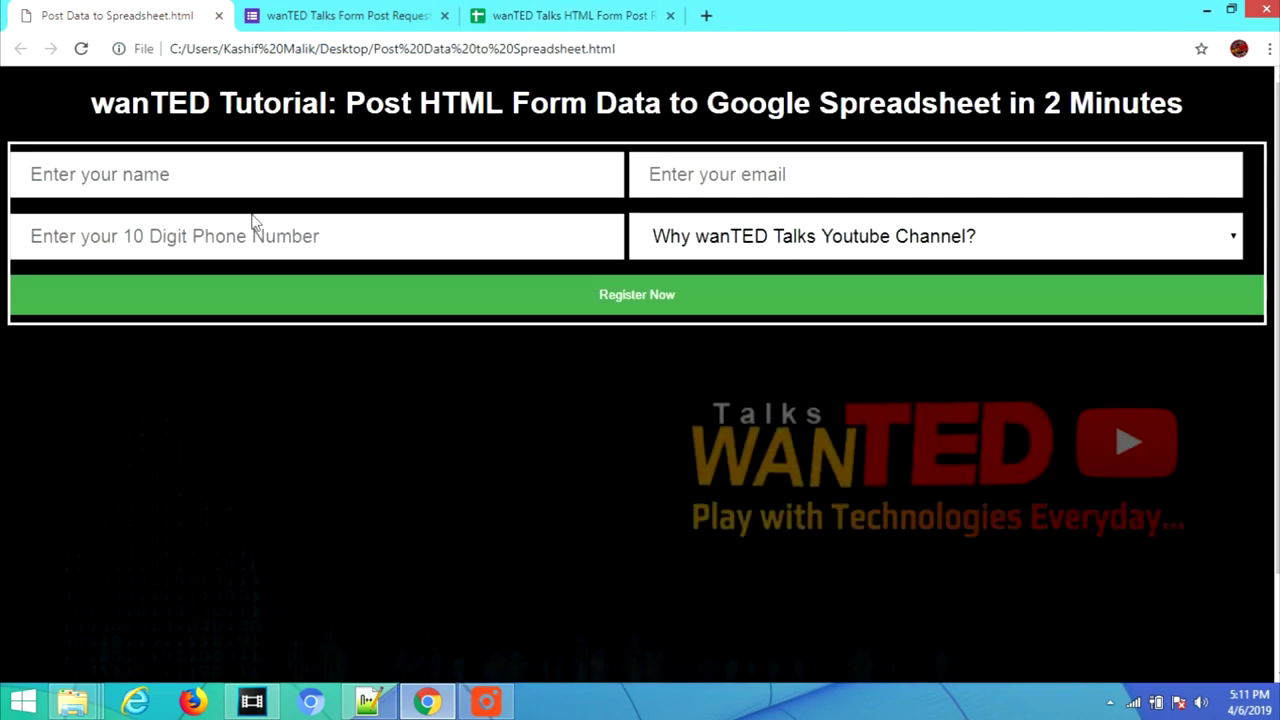
click(231, 195)
text(w)
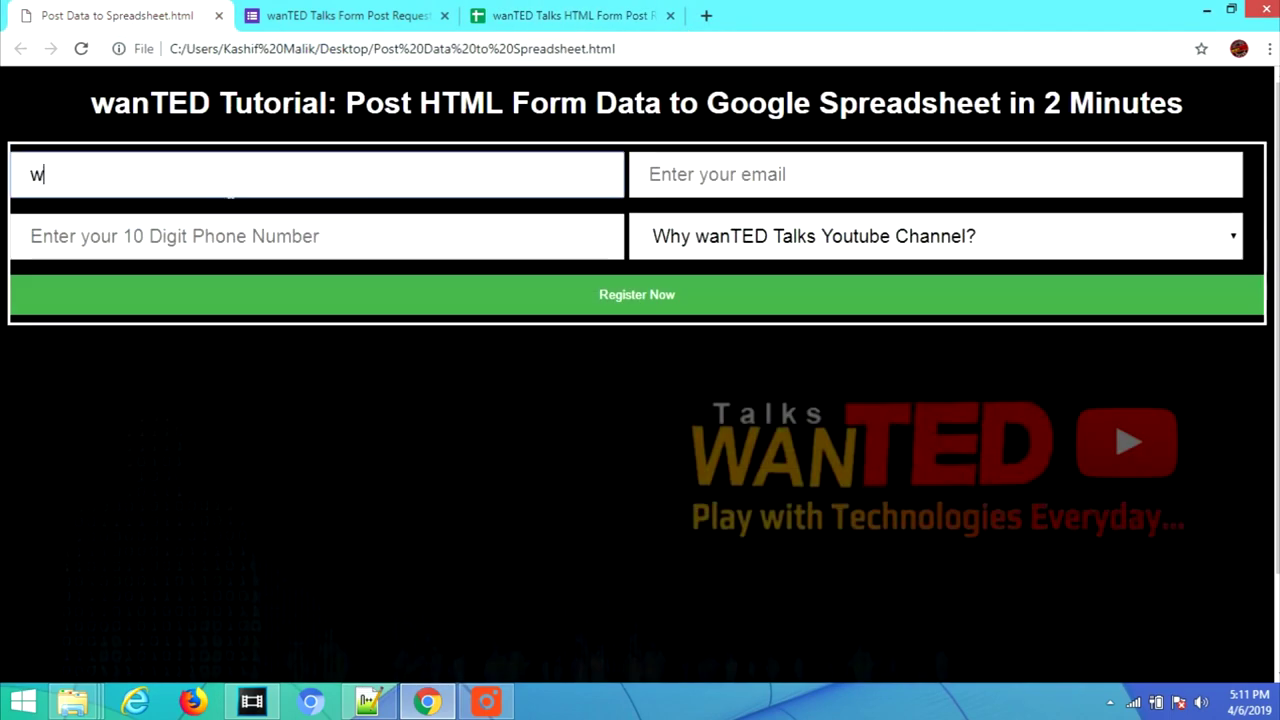
text(anTED)
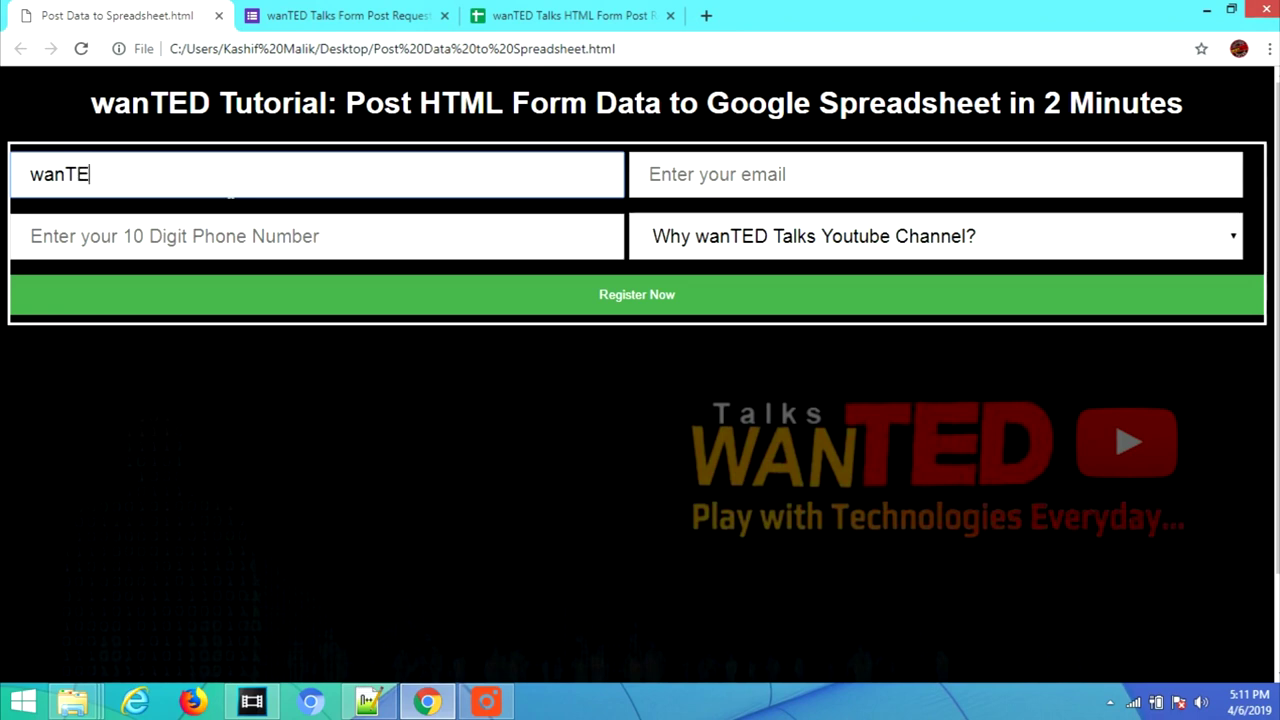
text( Talks)
key(Tab)
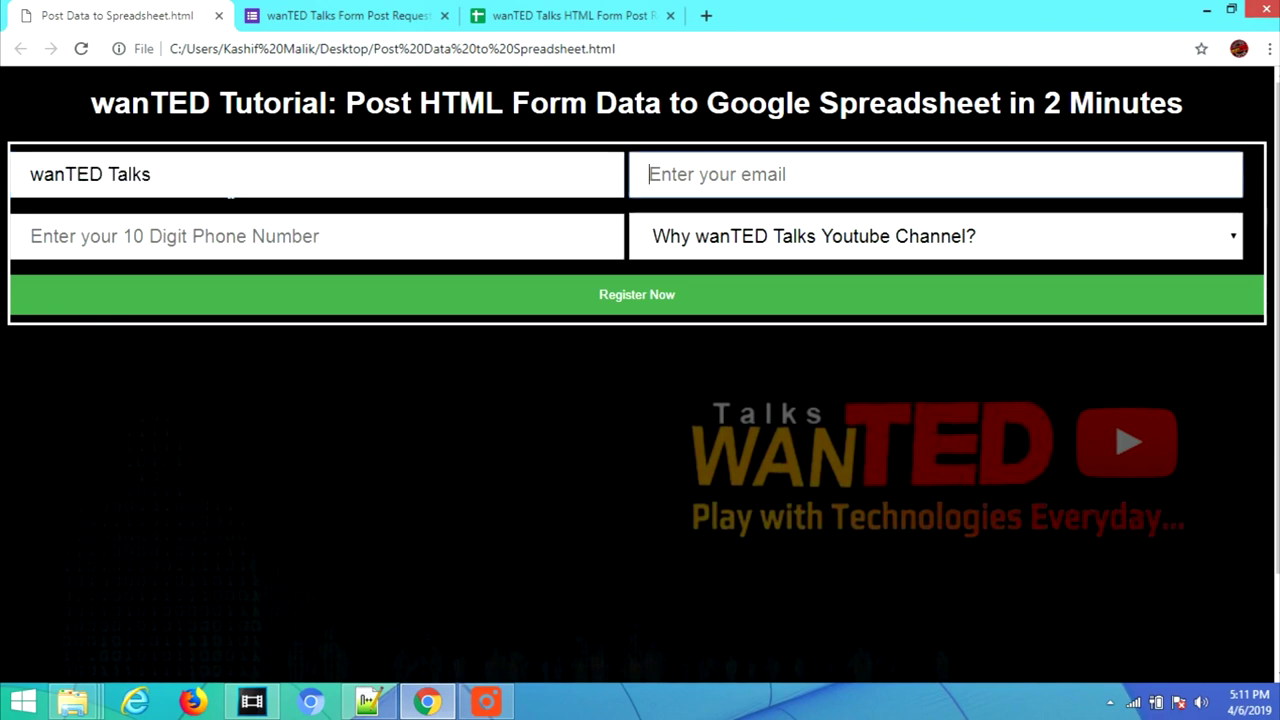
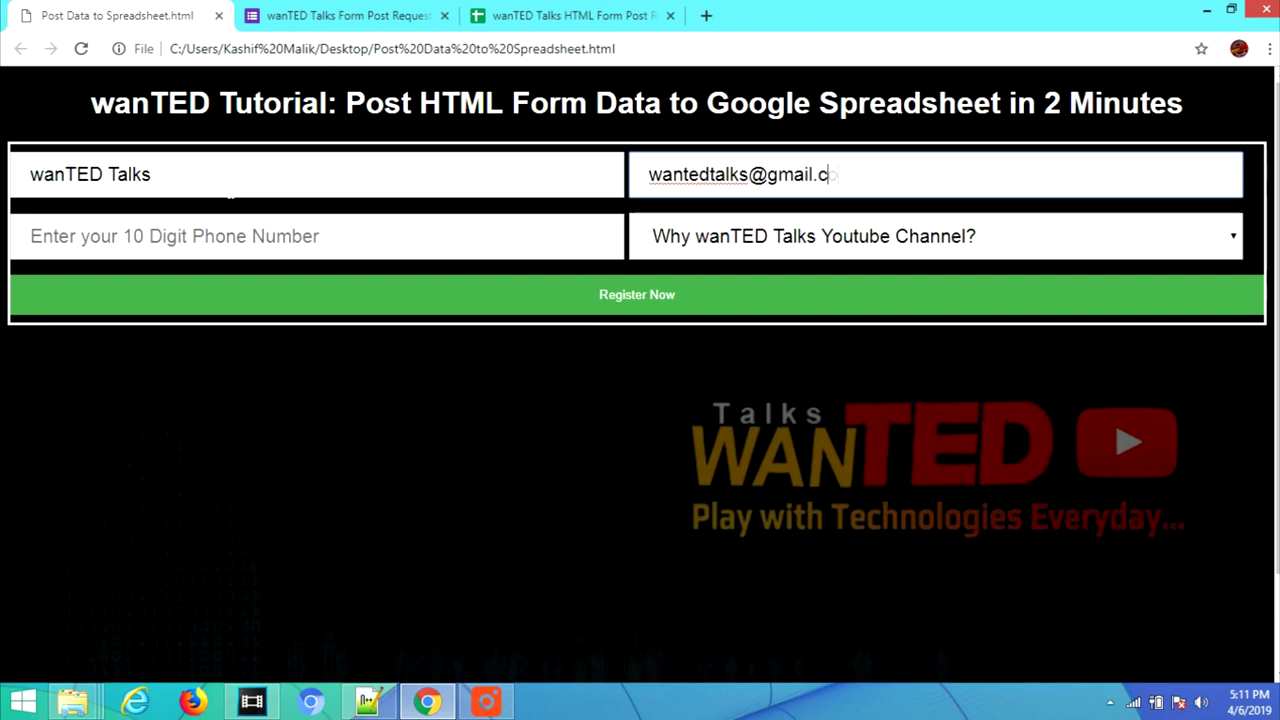
key(Tab)
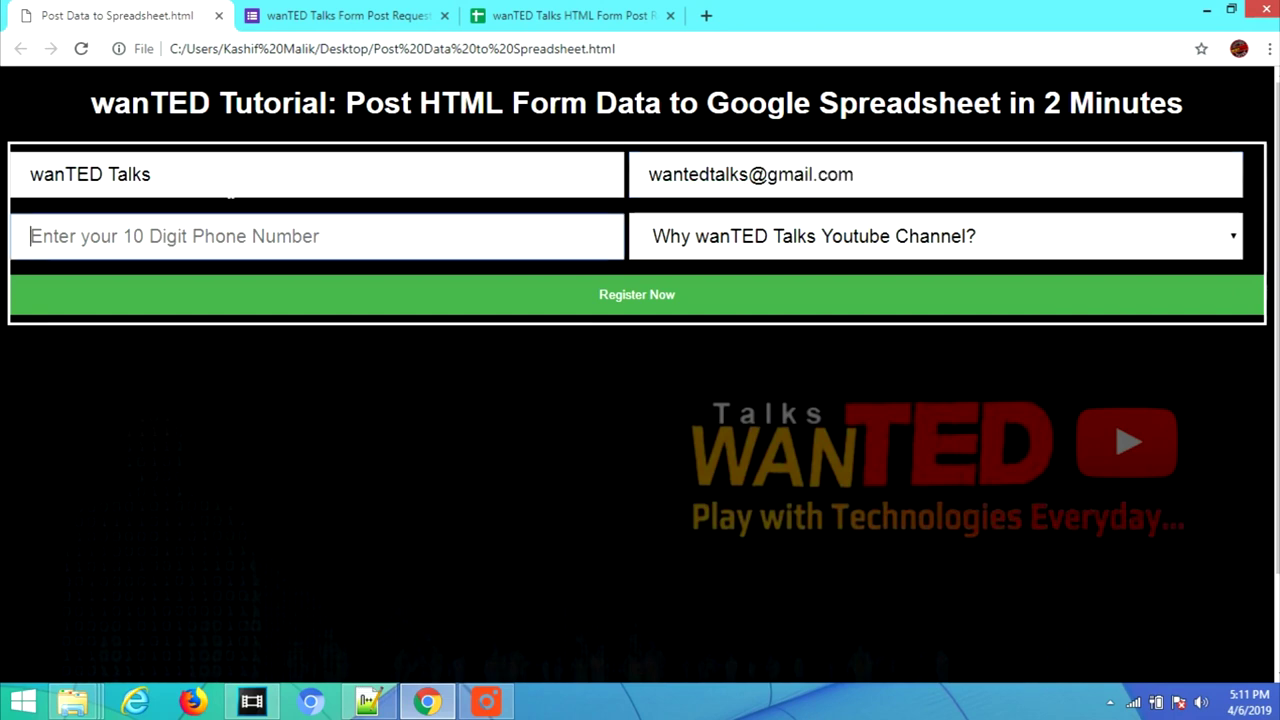
text(844)
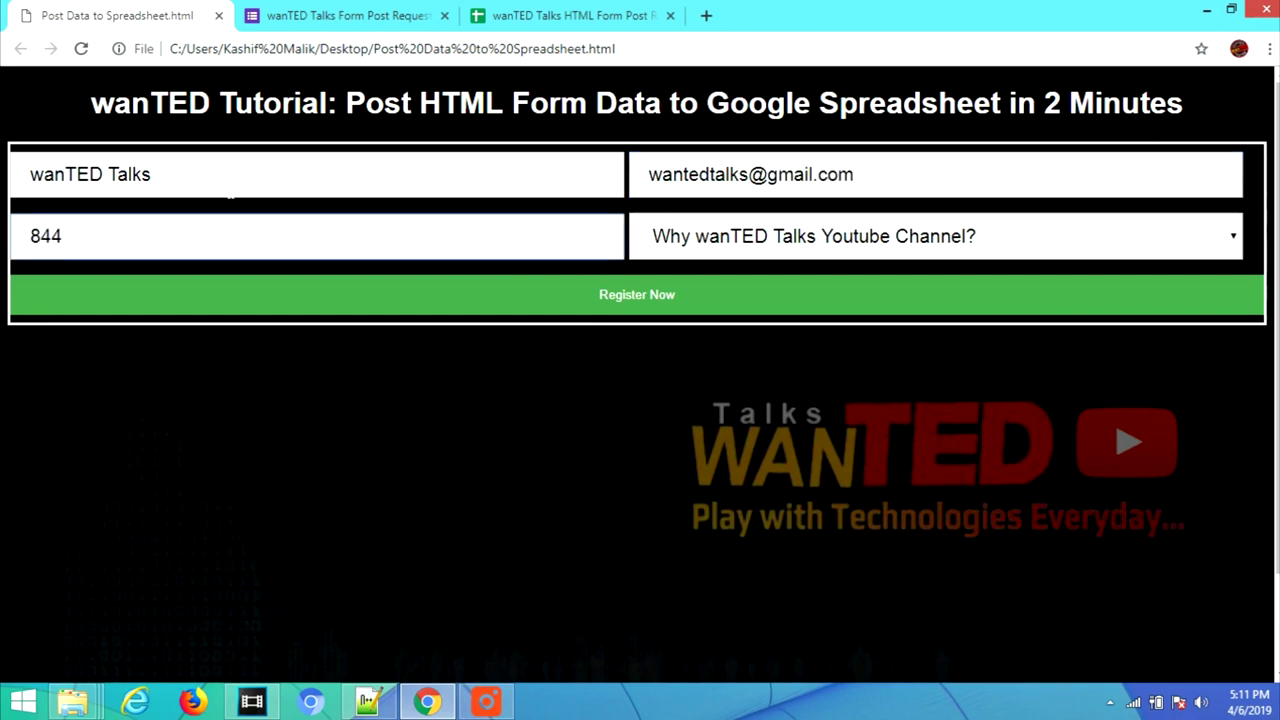
key(BackSpace)
key(BackSpace)
key(BackSpace)
text(99)
text(99999999)
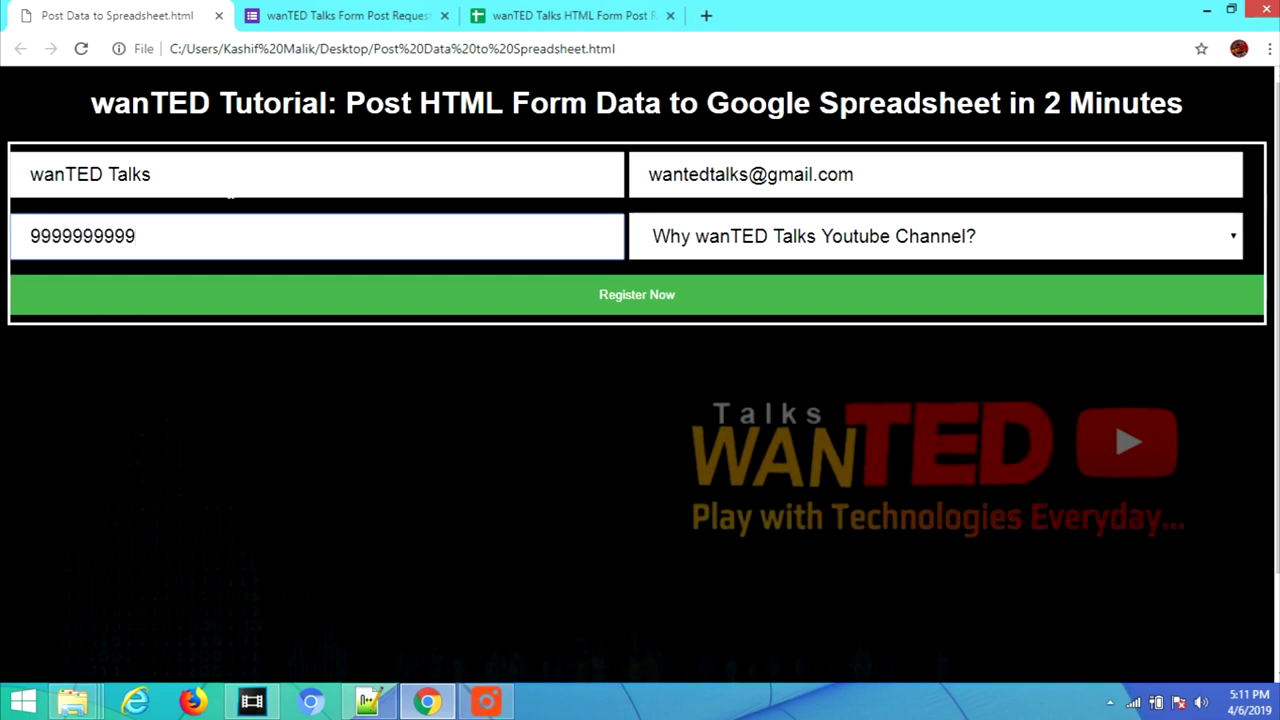
key(Tab)
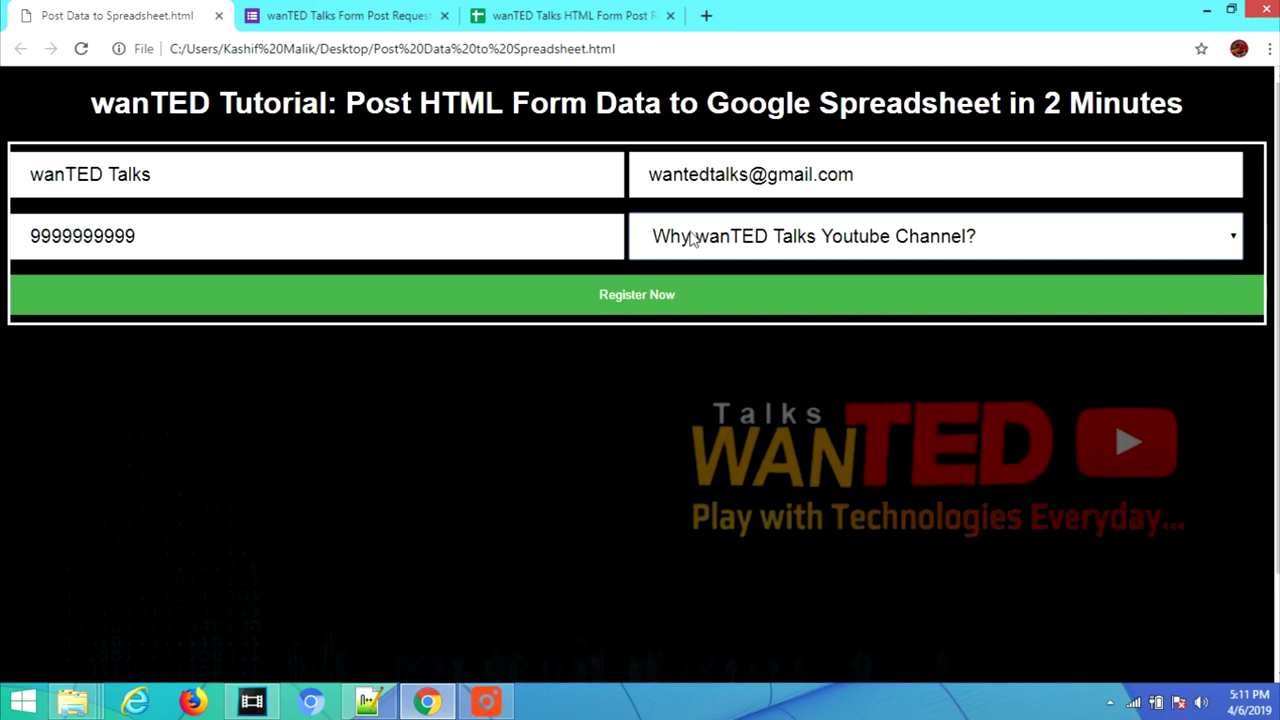
- Choose Time Saving Fast Track Tutorials as the reason and submit the registration
click(690, 237)
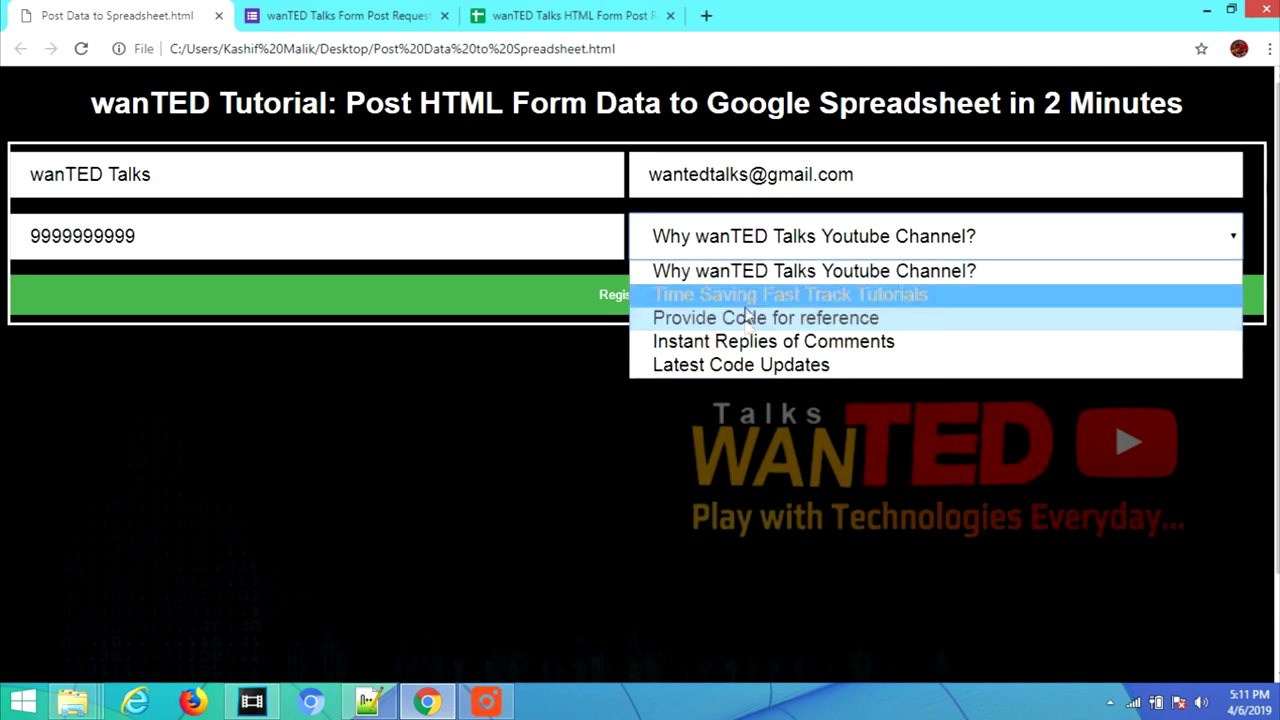
click(748, 294)
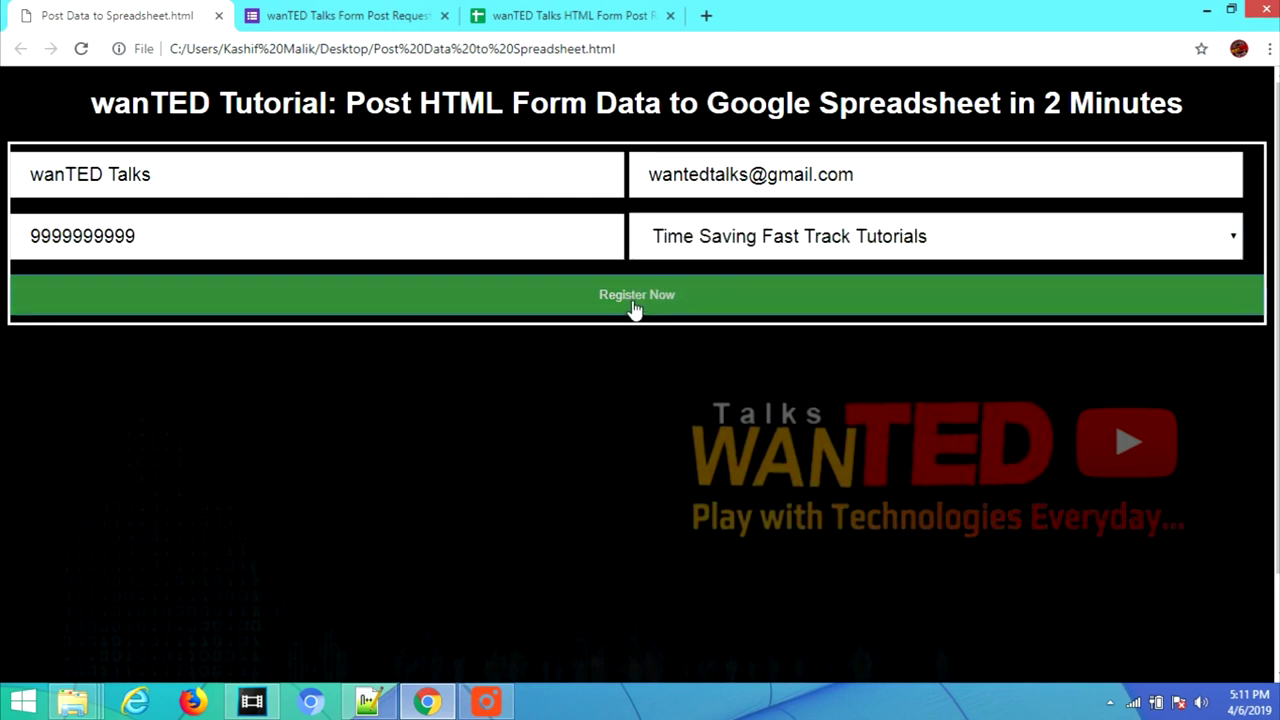
click(633, 309)
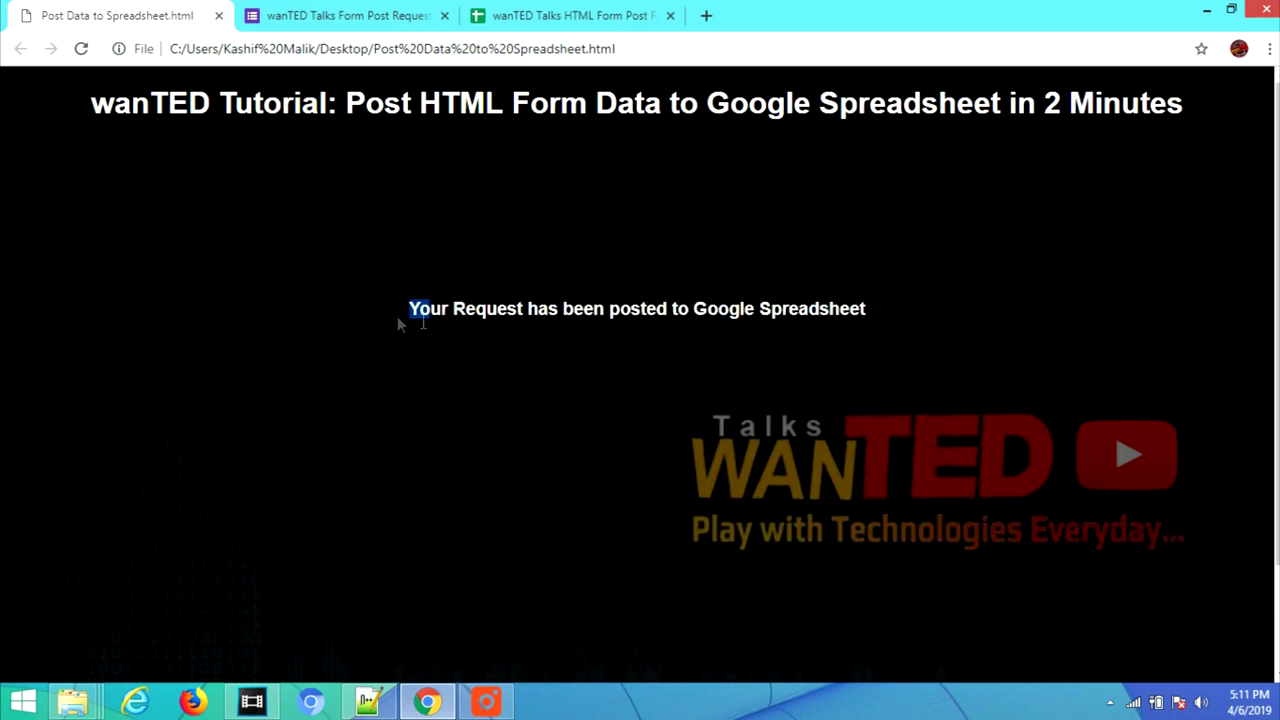
- Confirm the submission in the Google Form's response summary and the linked spreadsheet's new row
drag(423, 318, 874, 302)
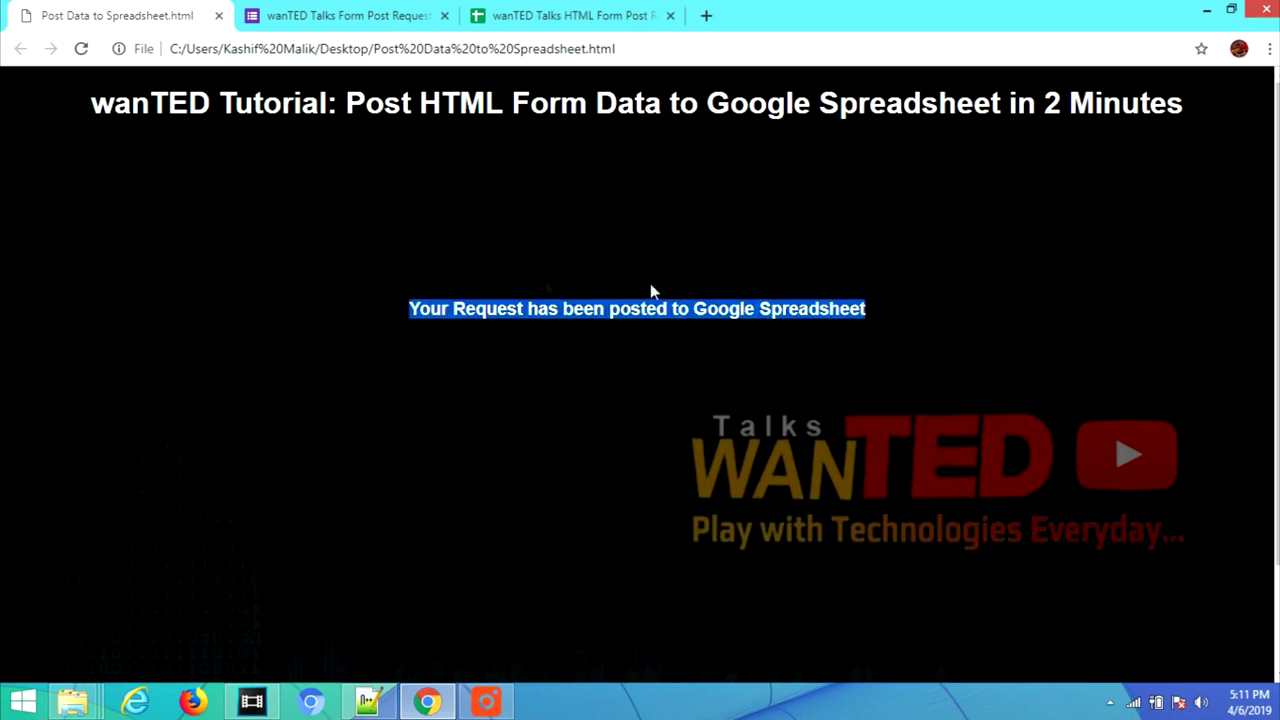
click(345, 16)
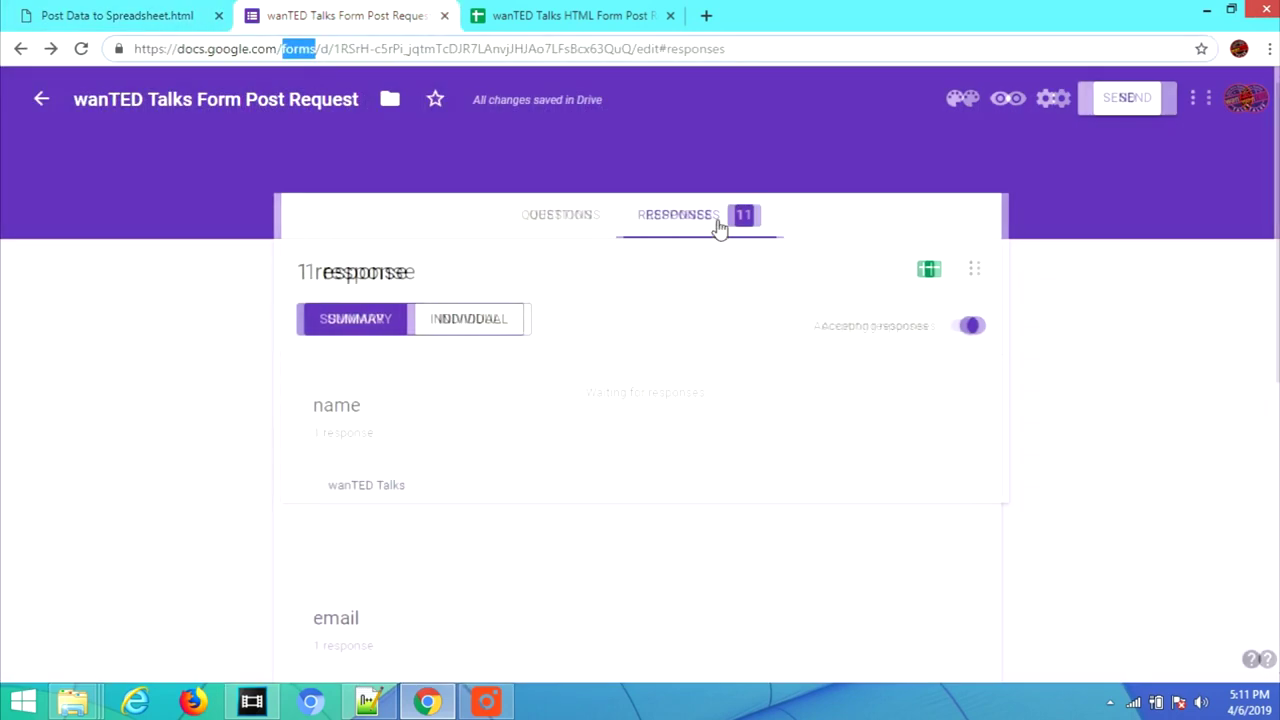
scroll(686, 350, down, 3)
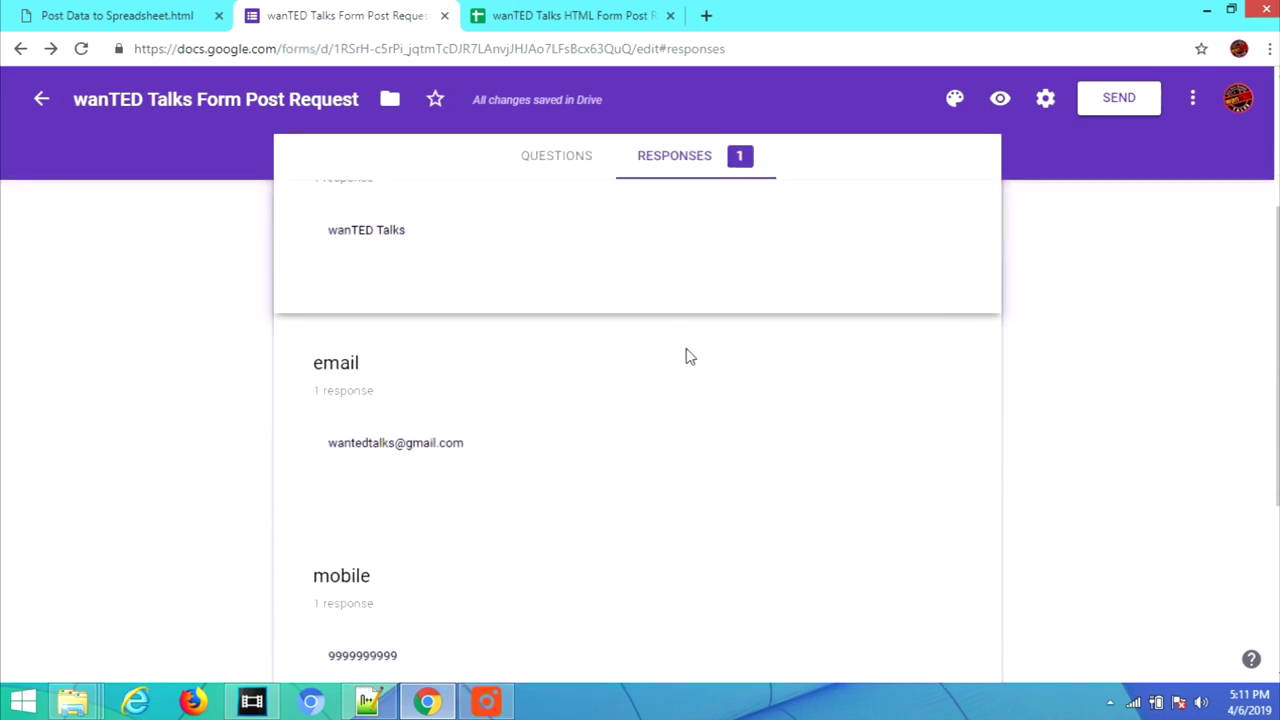
scroll(490, 453, down, 3)
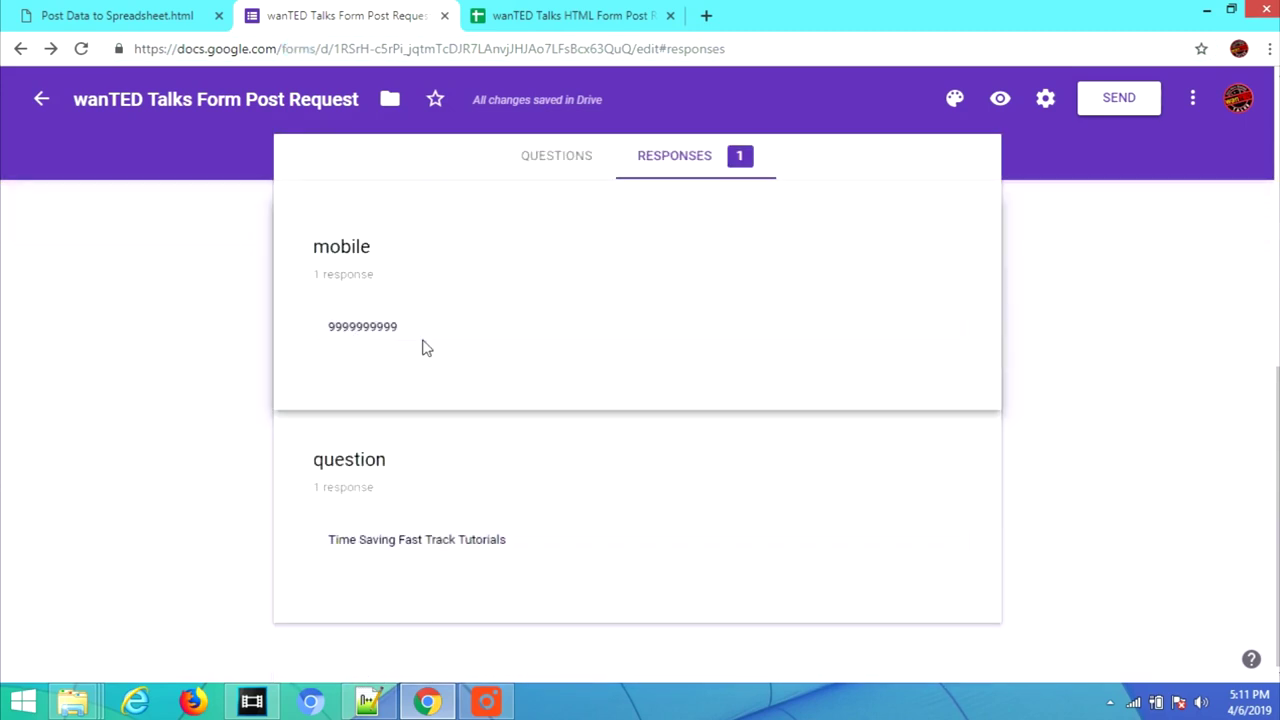
click(565, 15)
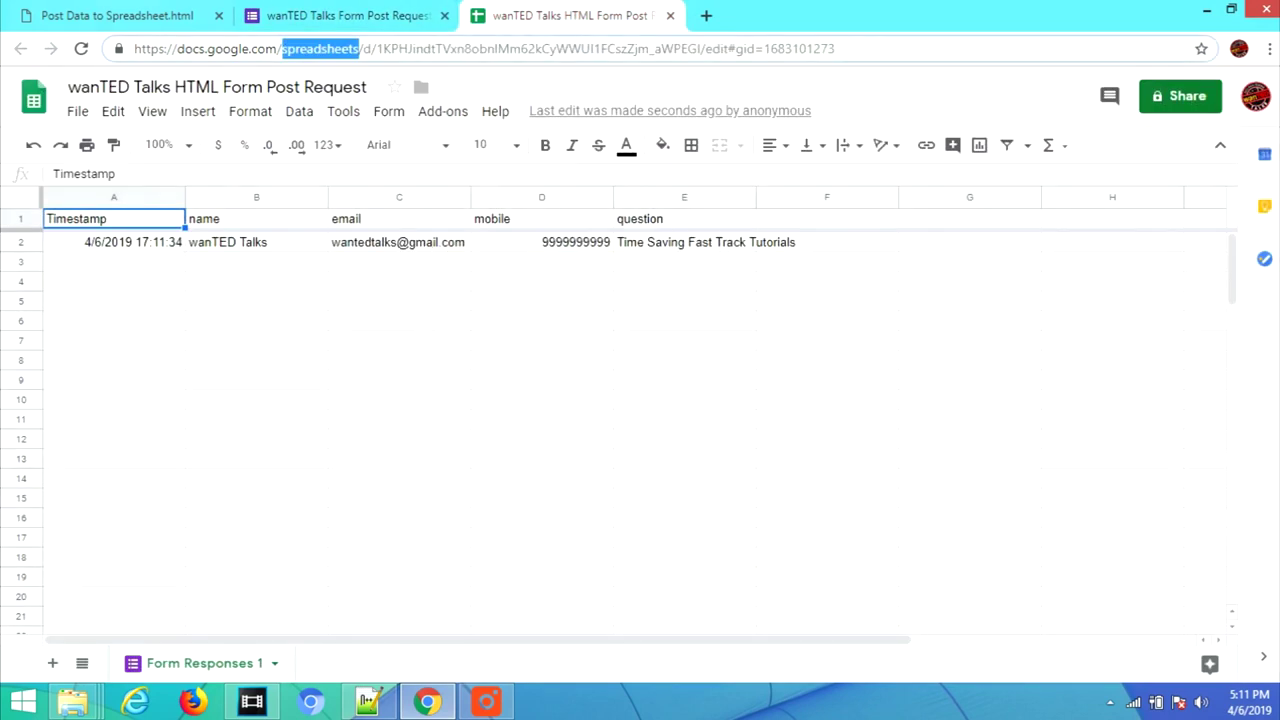
click(320, 322)
key(super+d)
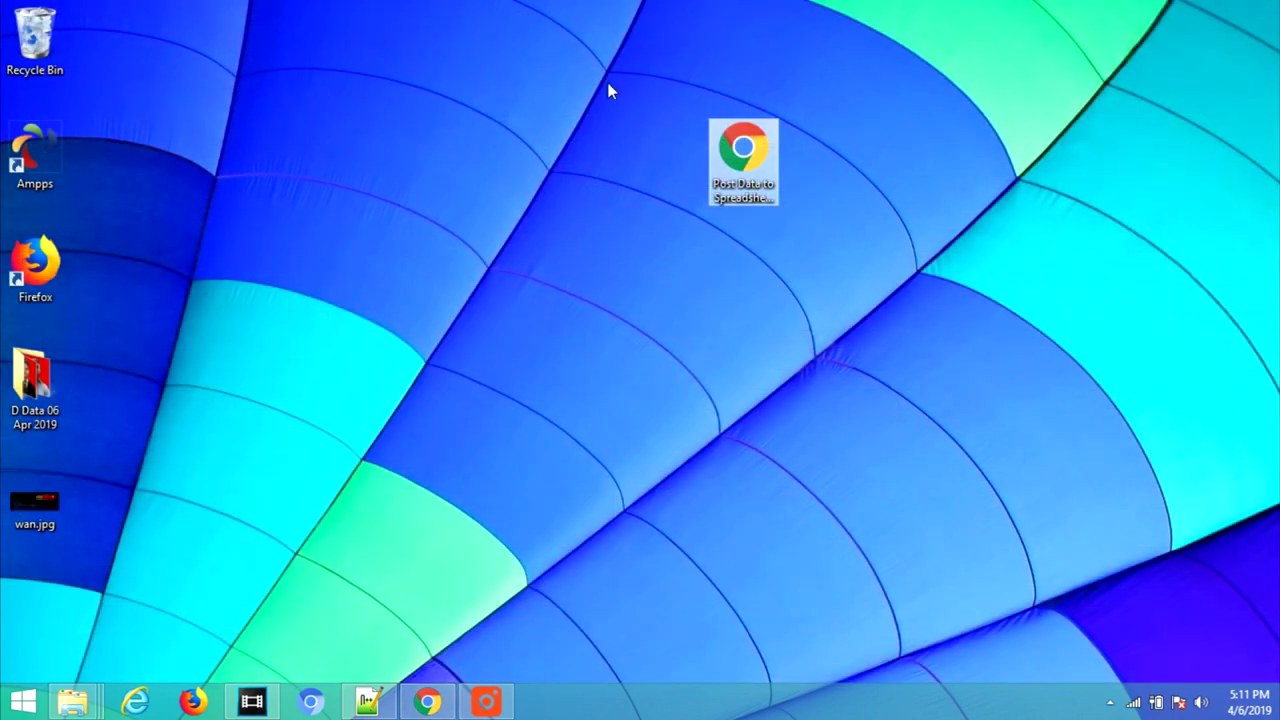
drag(614, 45, 905, 262)
right_click(745, 150)
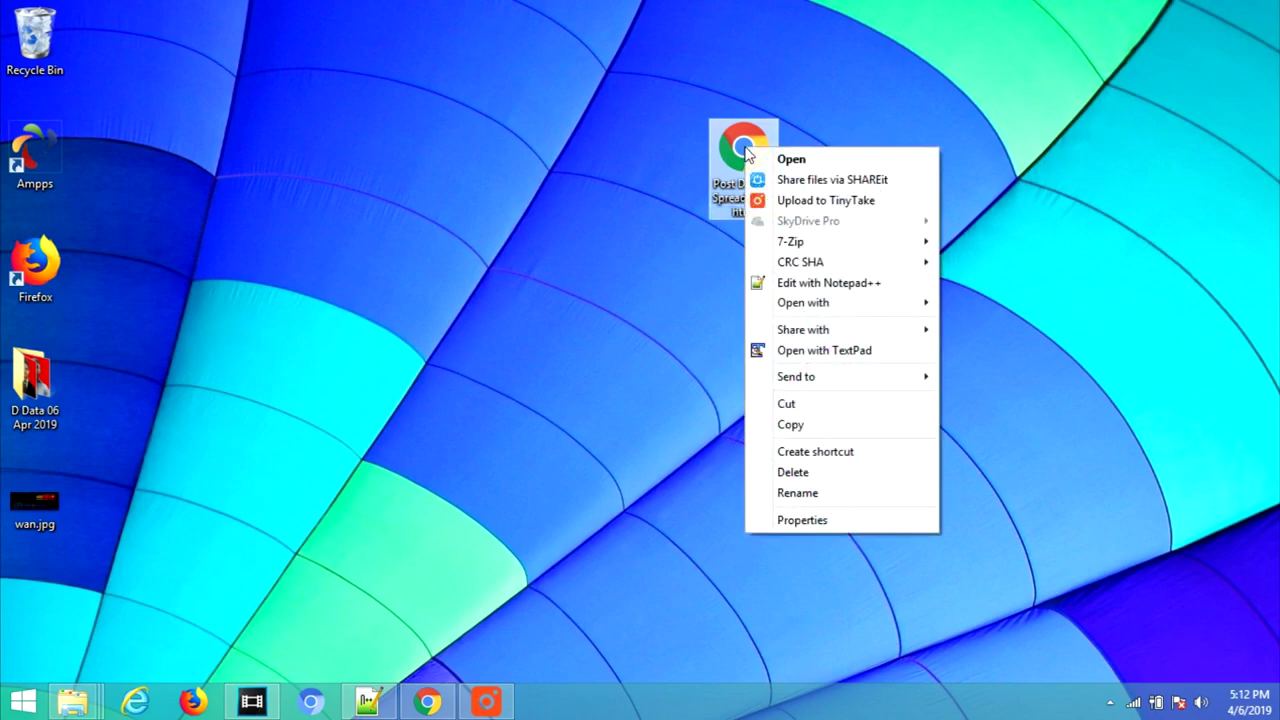
click(820, 284)
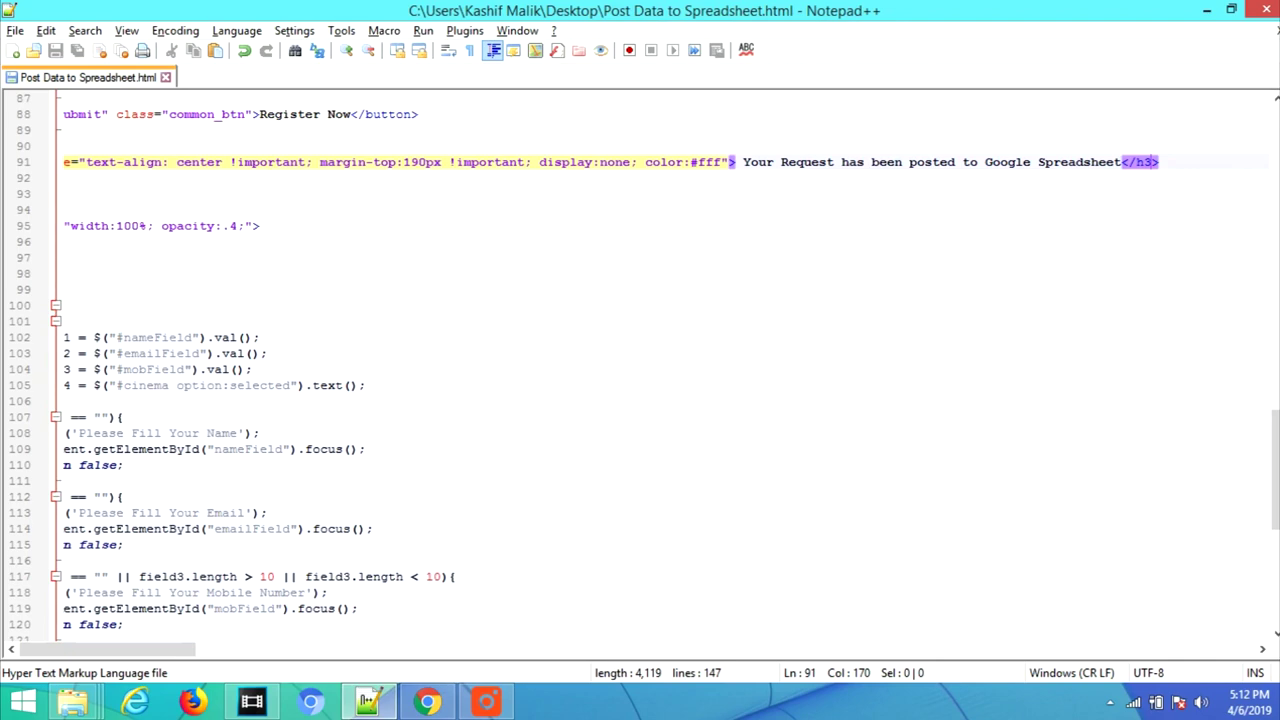
key(Down)
key(Down)
key(Down)
key(shift+Up)
key(shift+Up)
key(shift+Up)
key(shift+Home)
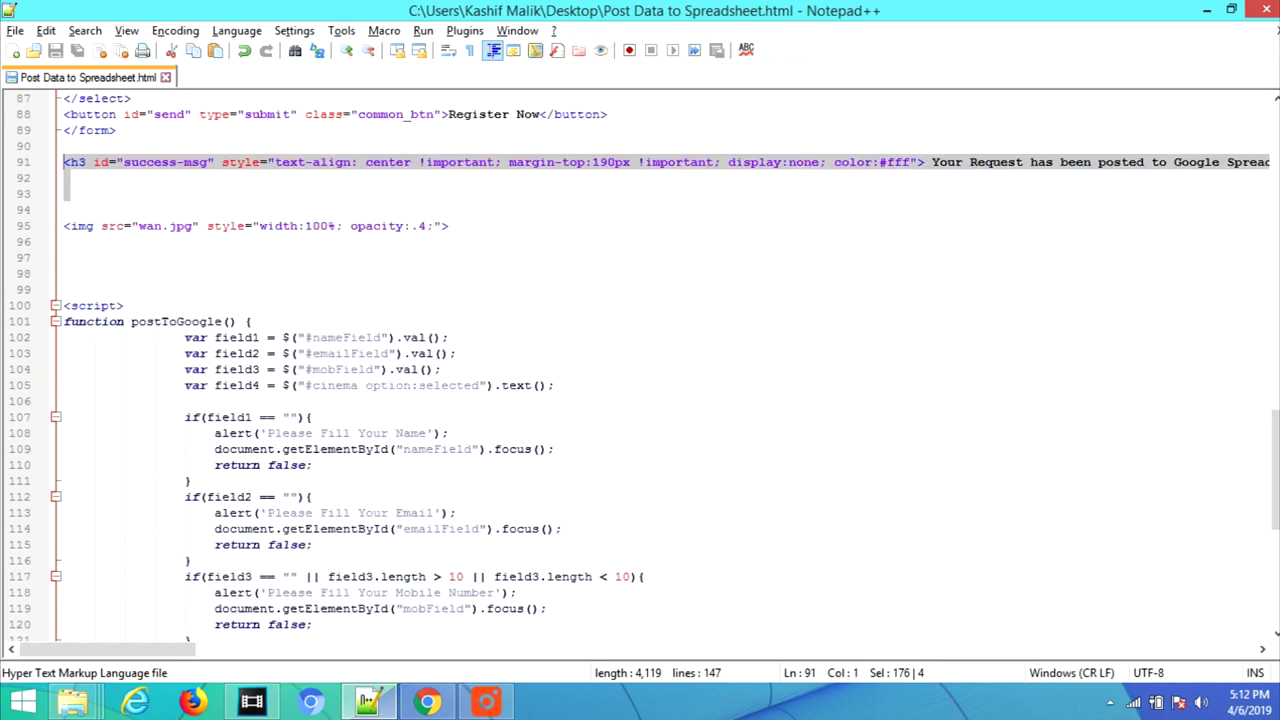
click(150, 198)
scroll(150, 200, down, 1)
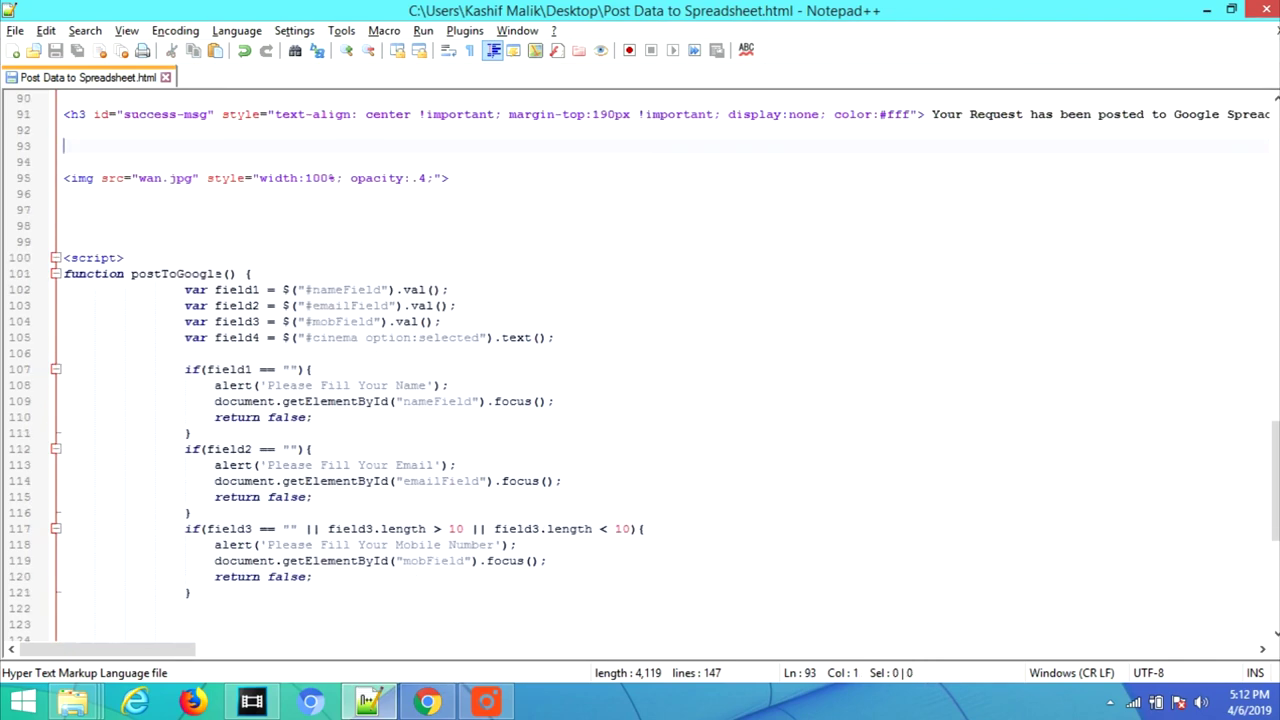
scroll(150, 200, up, 4)
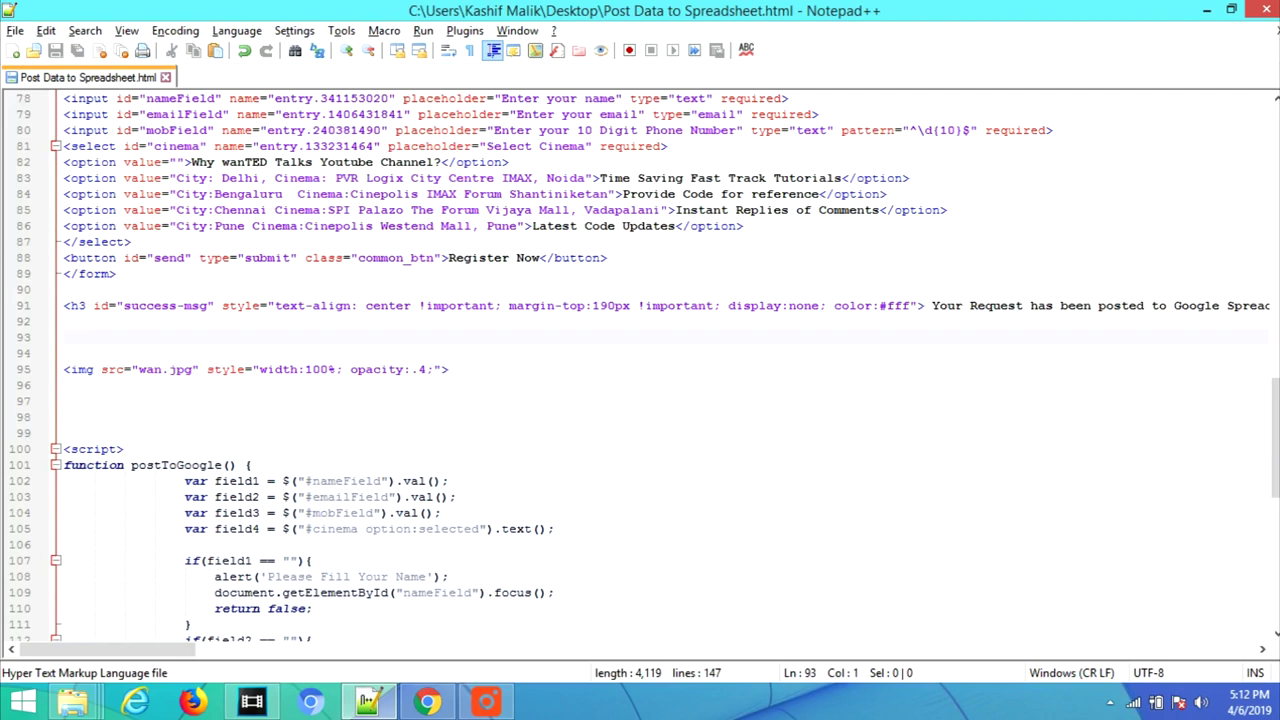
scroll(640, 368, up, 20)
scroll(640, 368, up, 3)
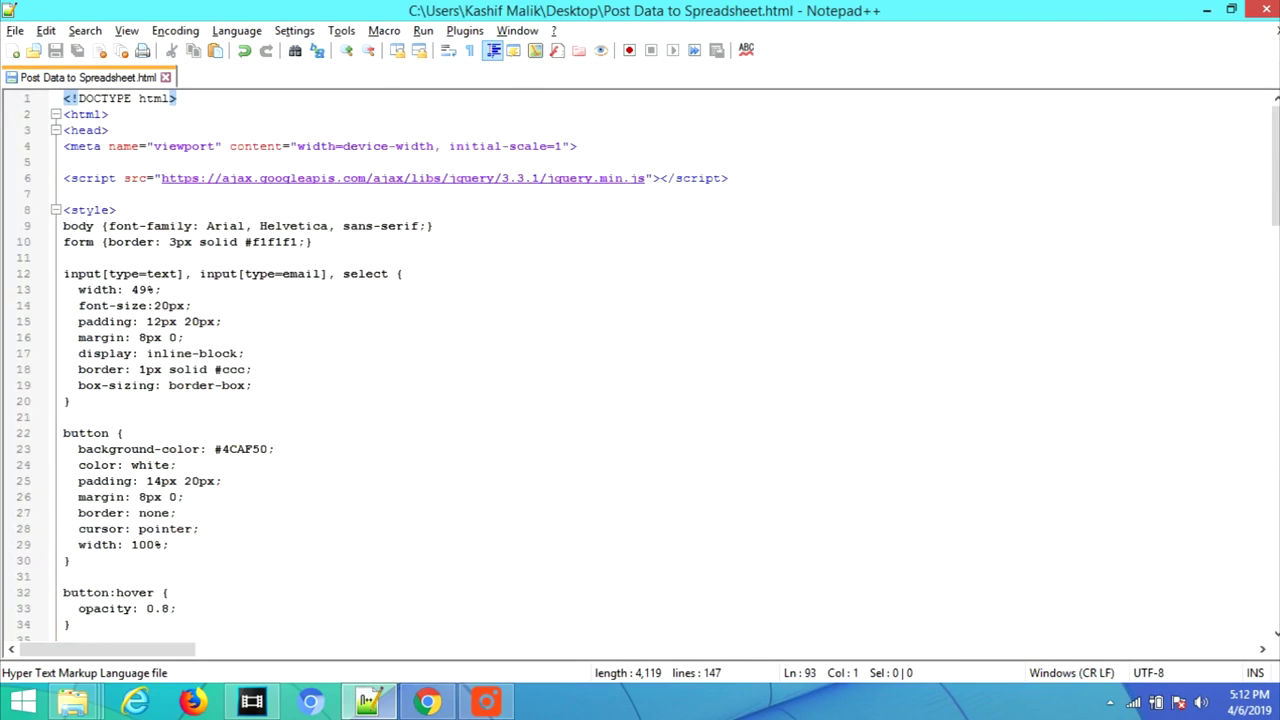
click(64, 193)
drag(731, 178, 64, 193)
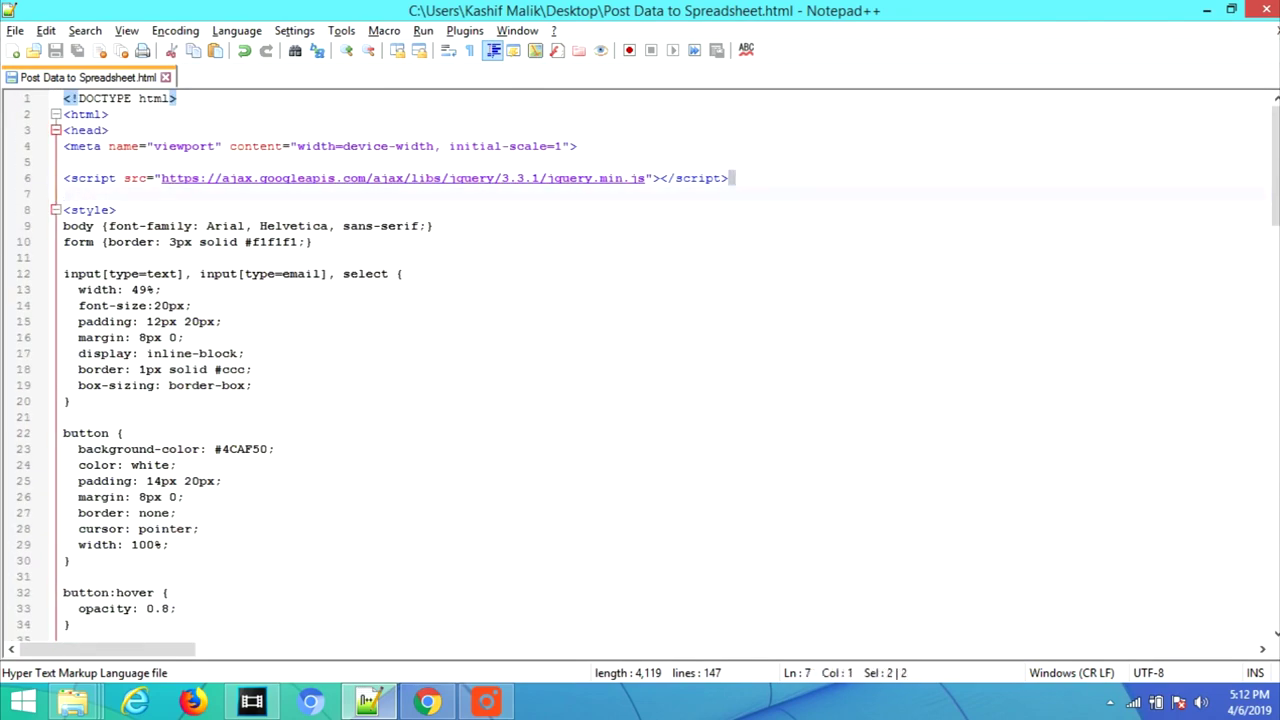
drag(731, 178, 64, 178)
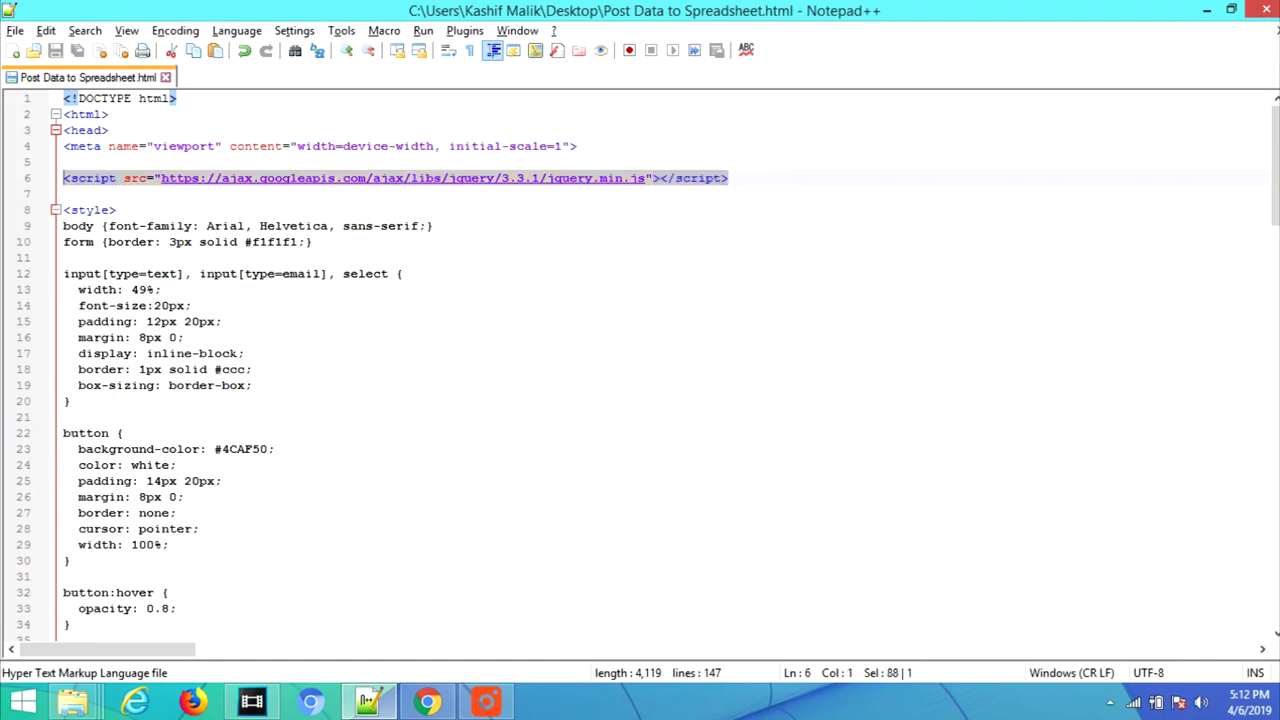
click(440, 226)
scroll(640, 360, down, 20)
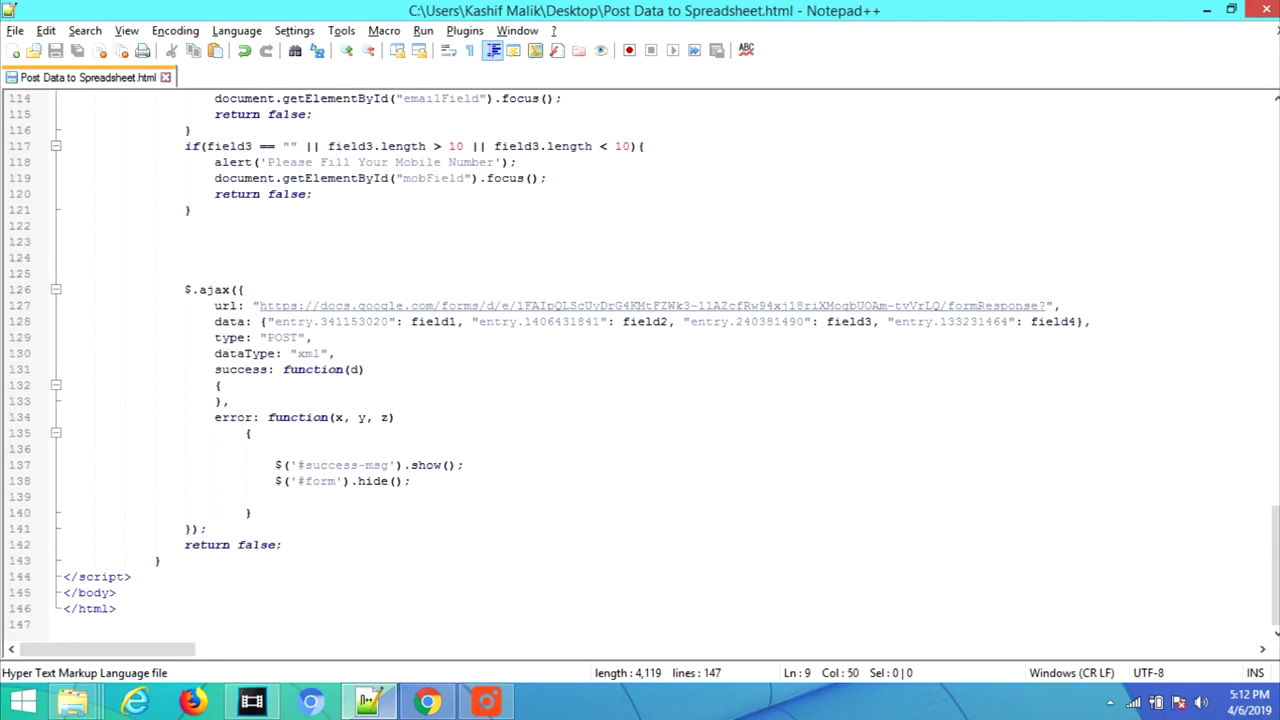
click(240, 401)
scroll(640, 360, up, 4)
scroll(640, 360, up, 5)
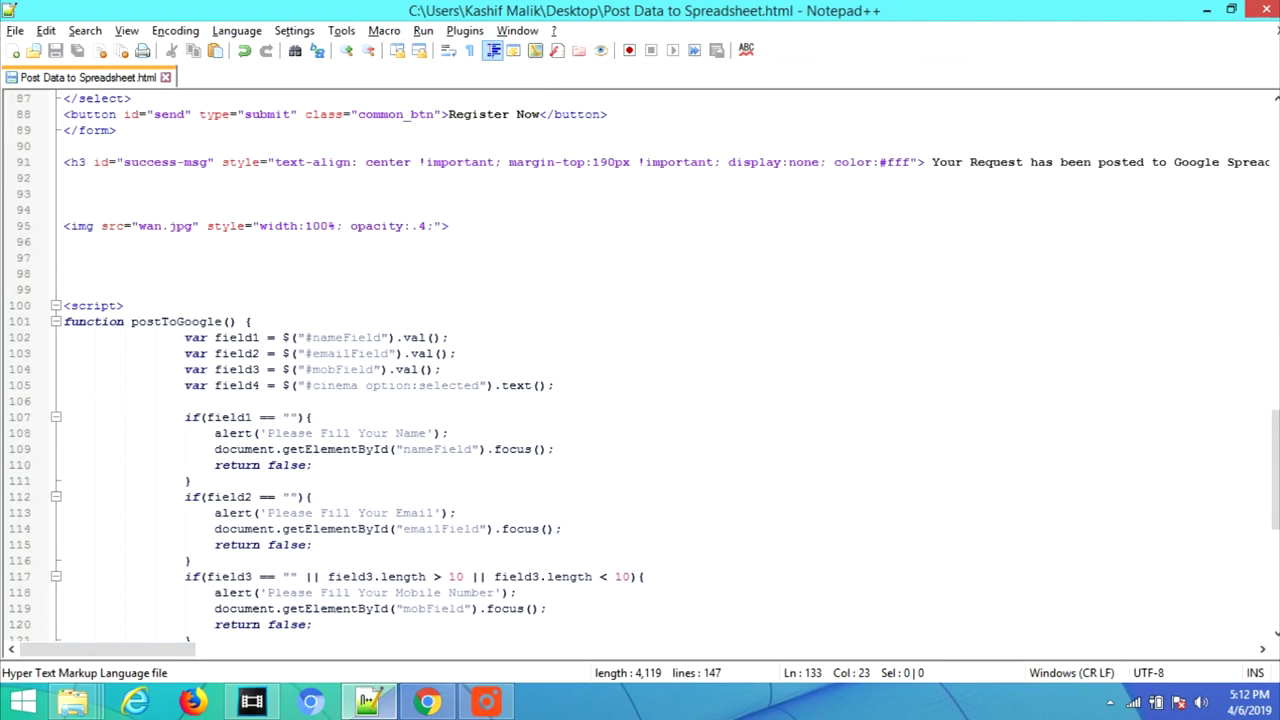
scroll(640, 360, down, 2)
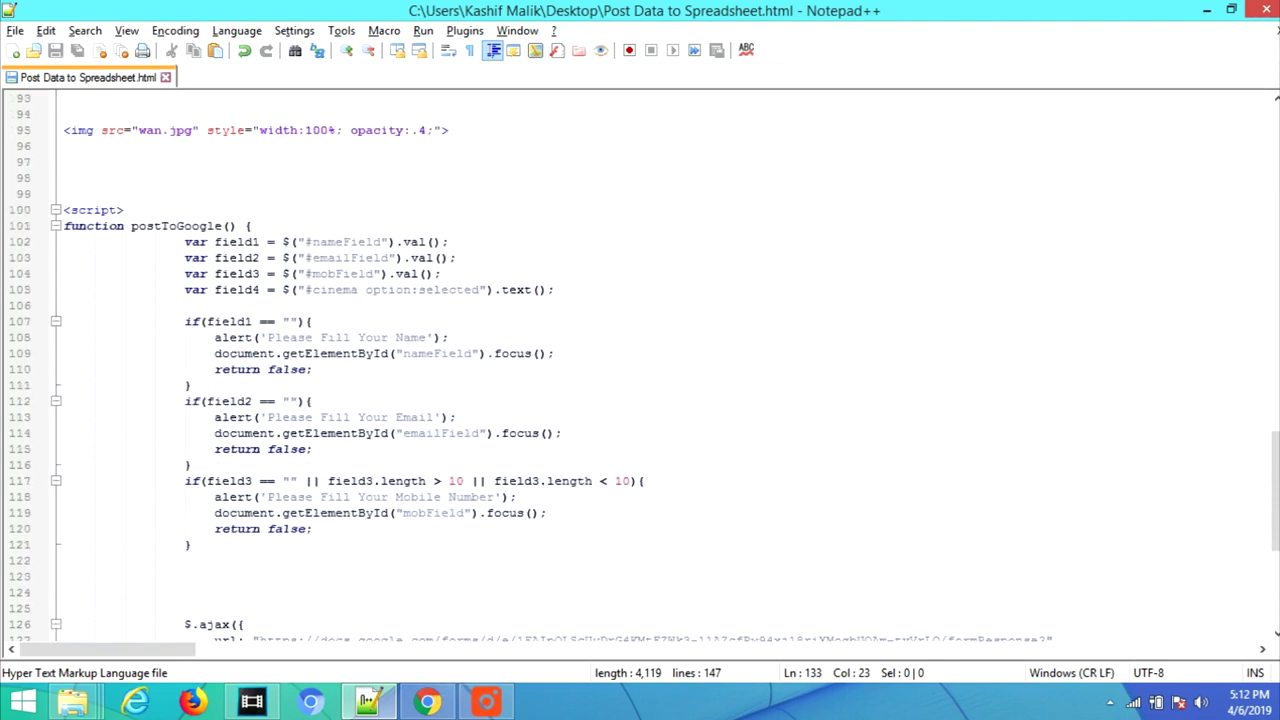
drag(184, 242, 184, 305)
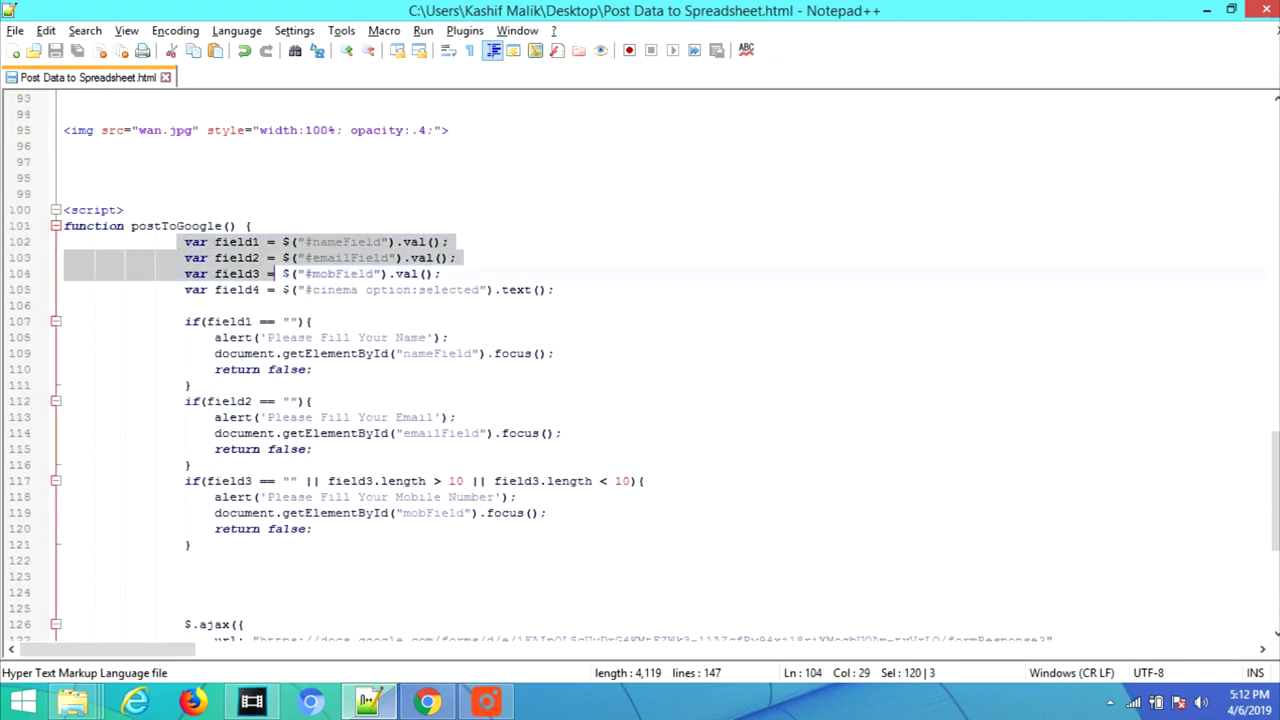
click(575, 292)
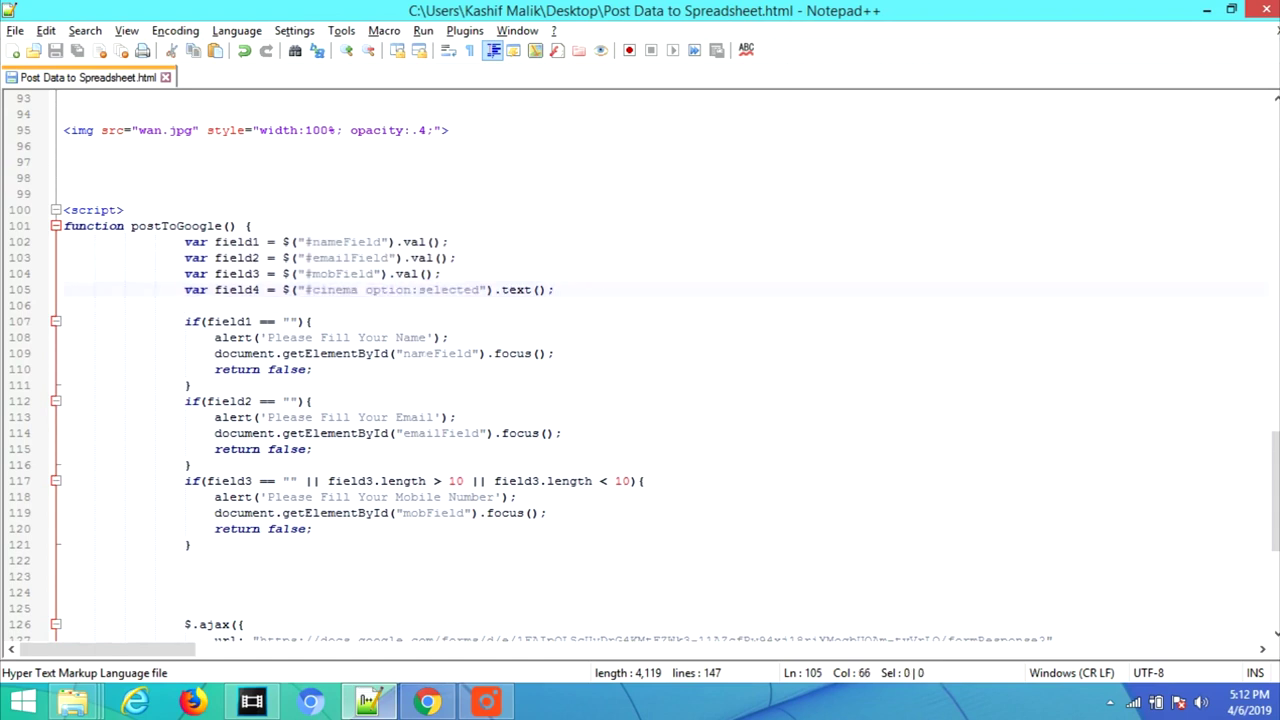
mouse_move(184, 321)
mouse_down()
mouse_move(314, 528)
mouse_move(190, 545)
mouse_up()
click(190, 545)
scroll(640, 360, down, 3)
scroll(640, 360, down, 4)
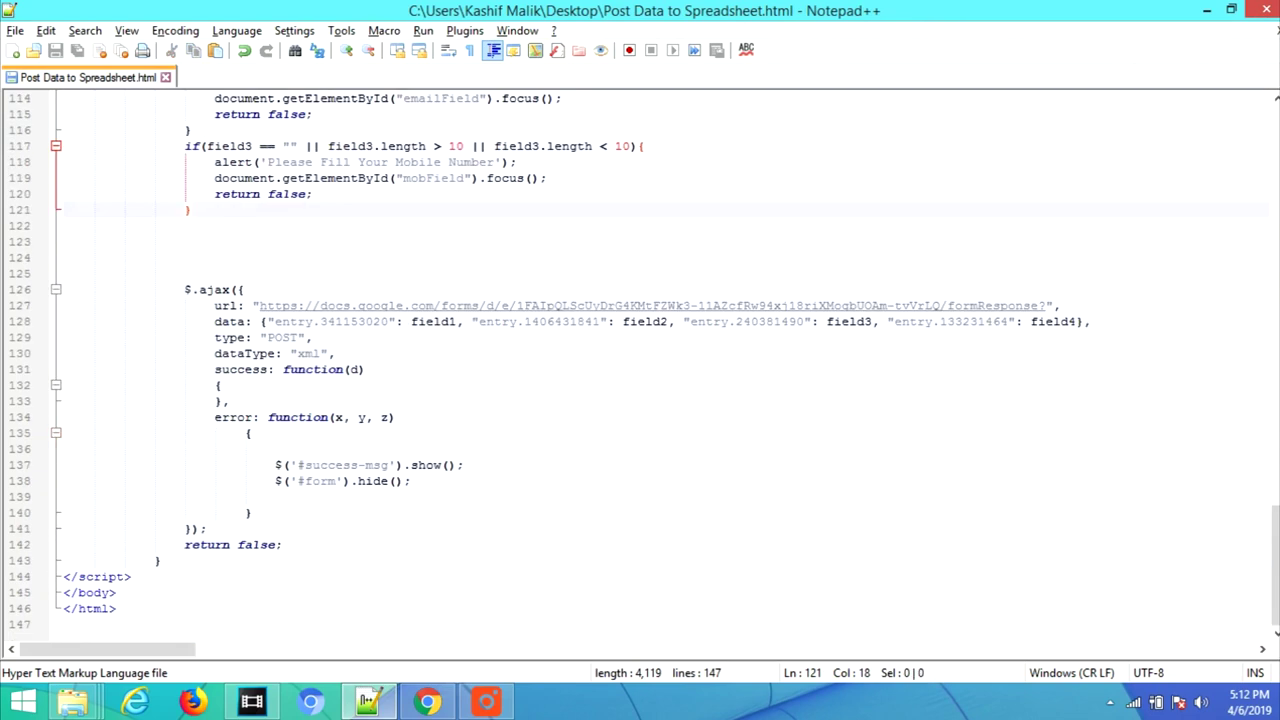
mouse_move(160, 561)
mouse_down()
mouse_move(228, 401)
mouse_move(184, 289)
mouse_up()
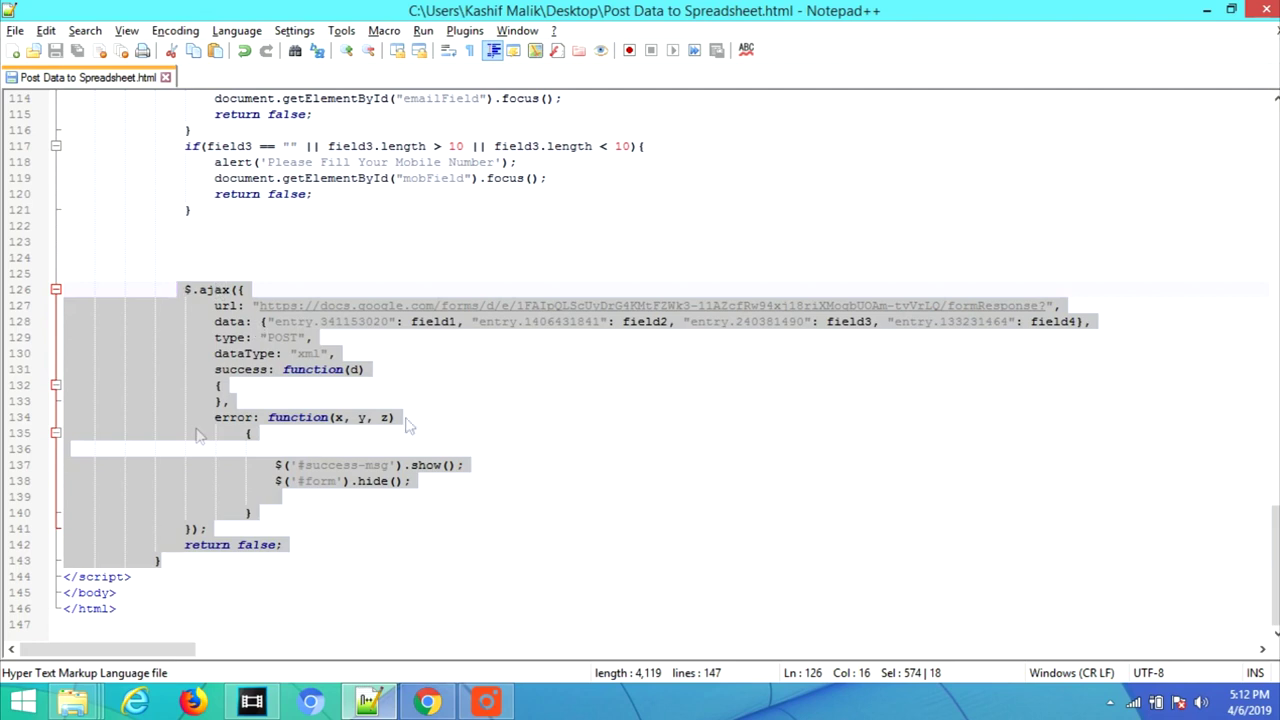
click(524, 340)
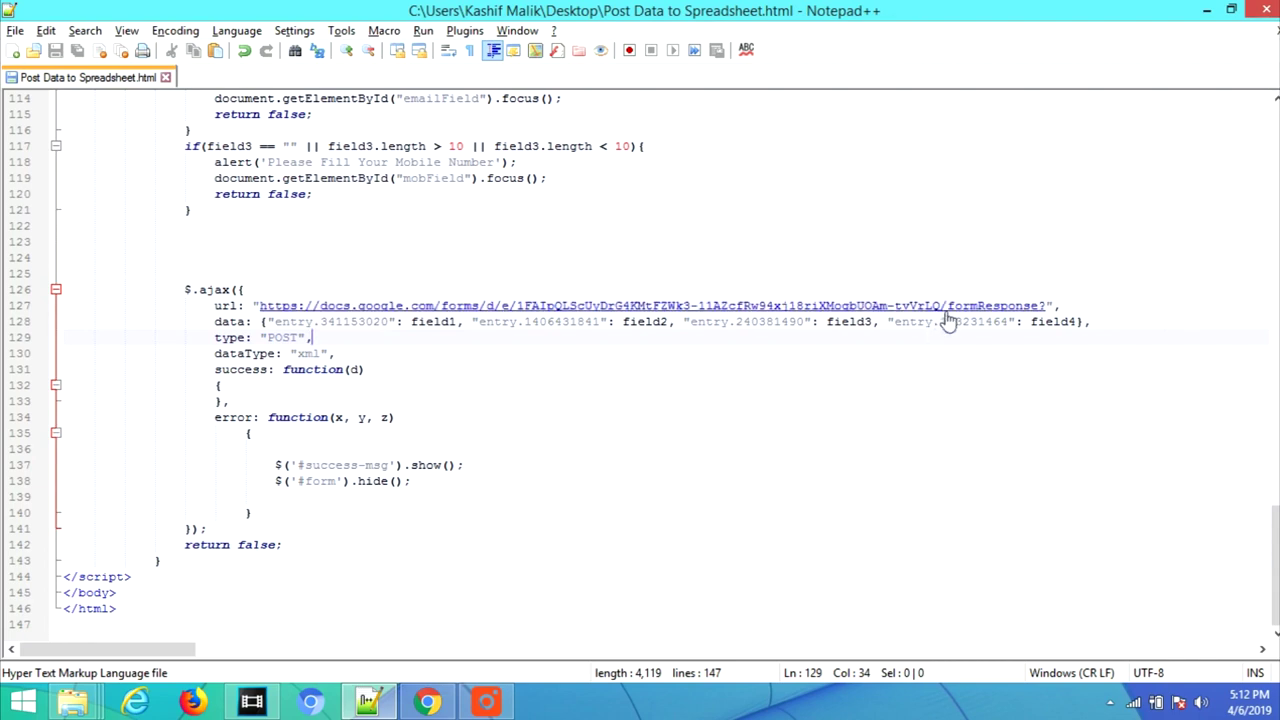
drag(941, 306, 322, 306)
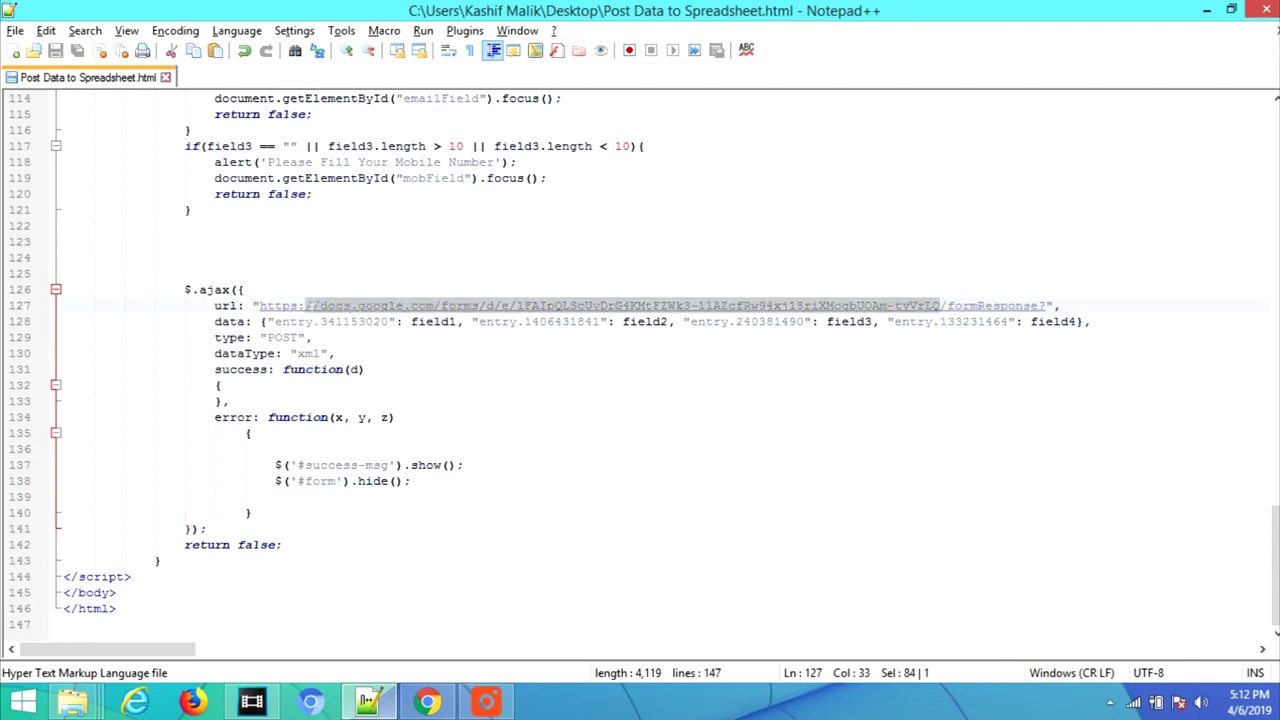
drag(330, 306, 263, 306)
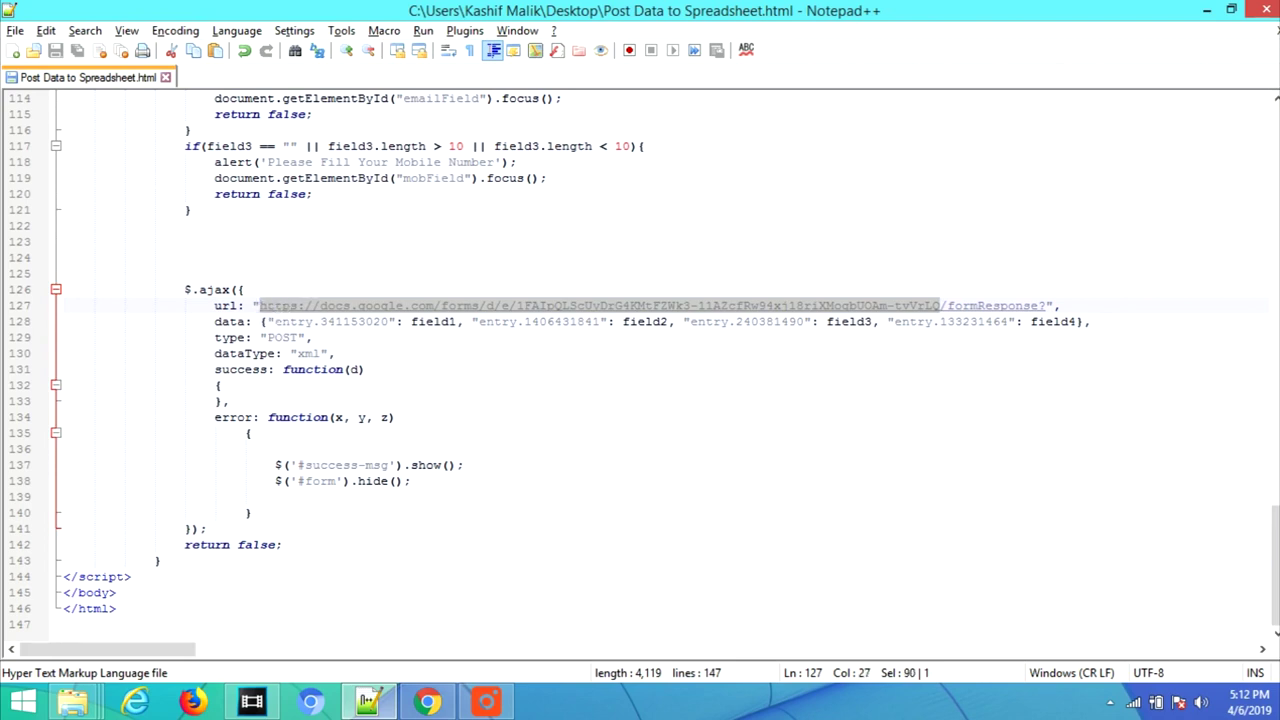
click(316, 322)
click(365, 322)
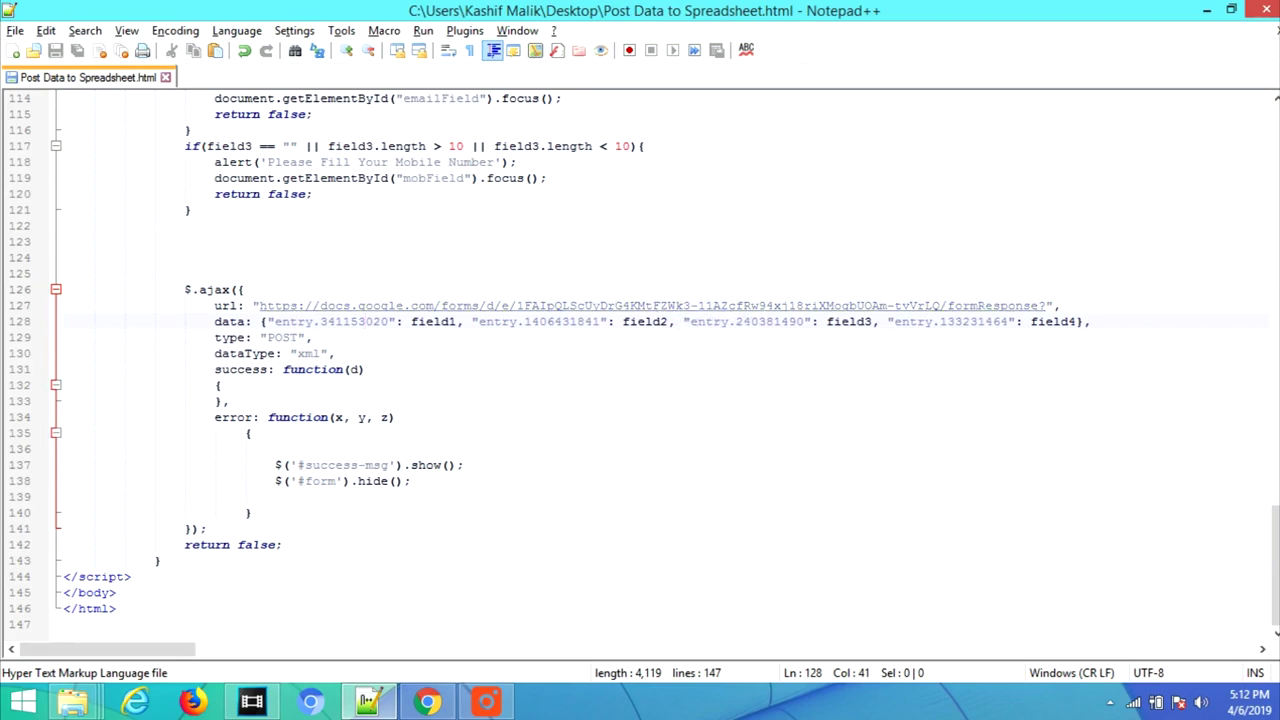
scroll(640, 368, up, 12)
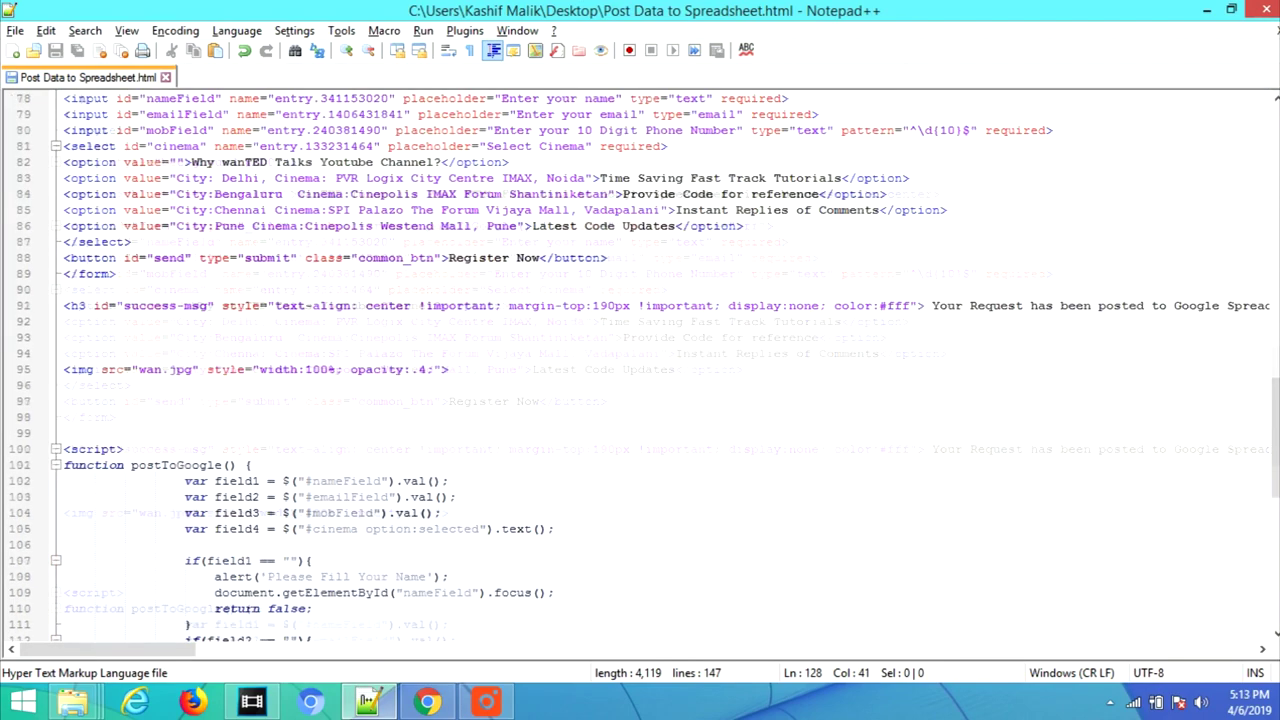
scroll(640, 368, up, 5)
click(86, 321)
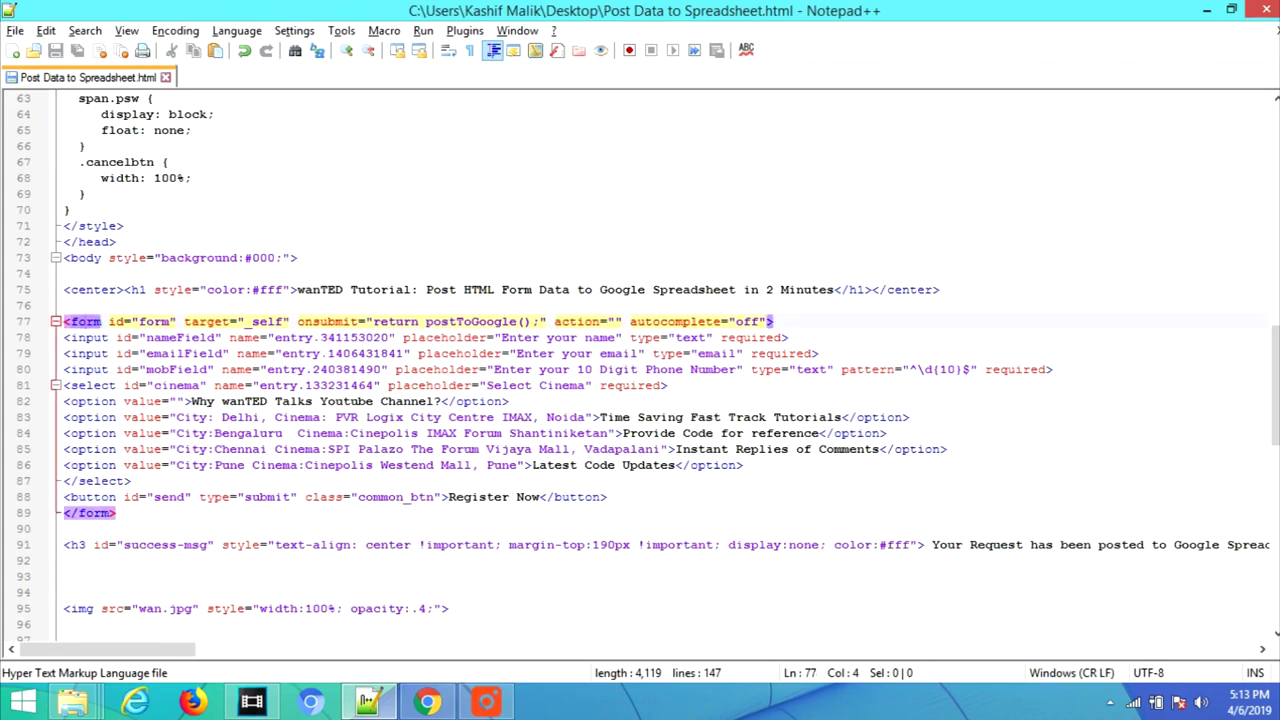
drag(274, 337, 388, 337)
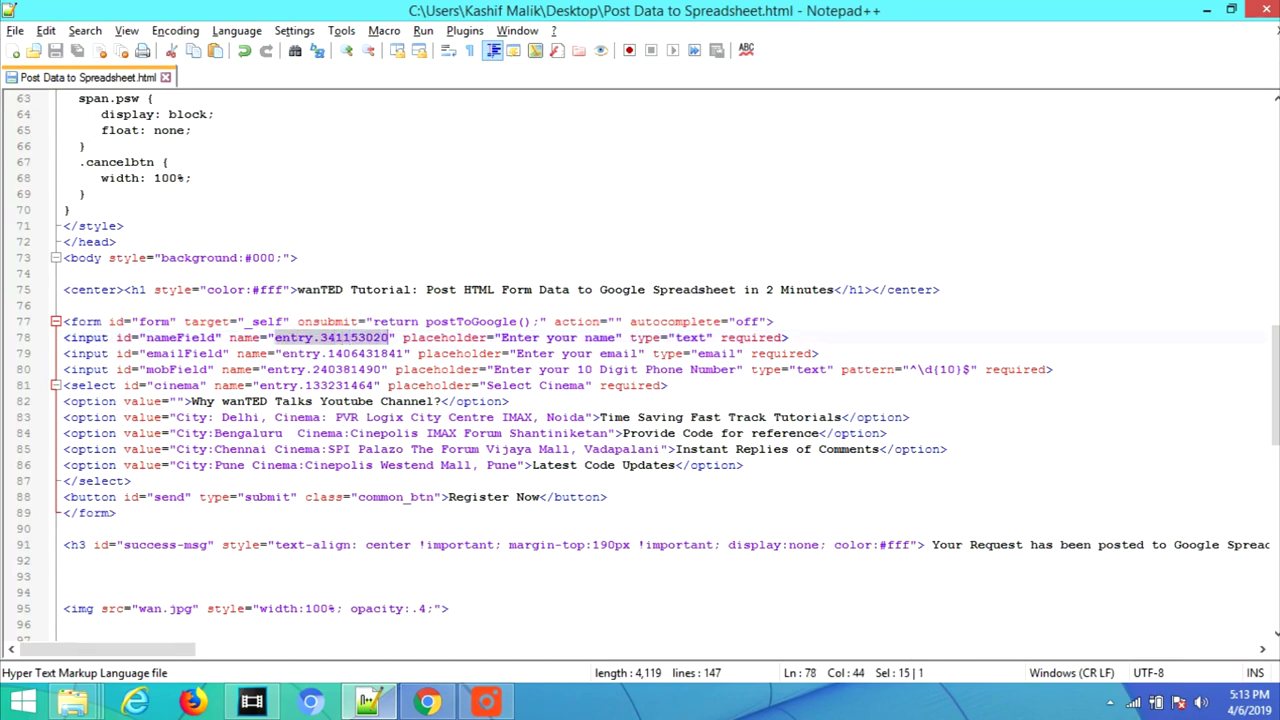
key(ctrl+c)
click(304, 353)
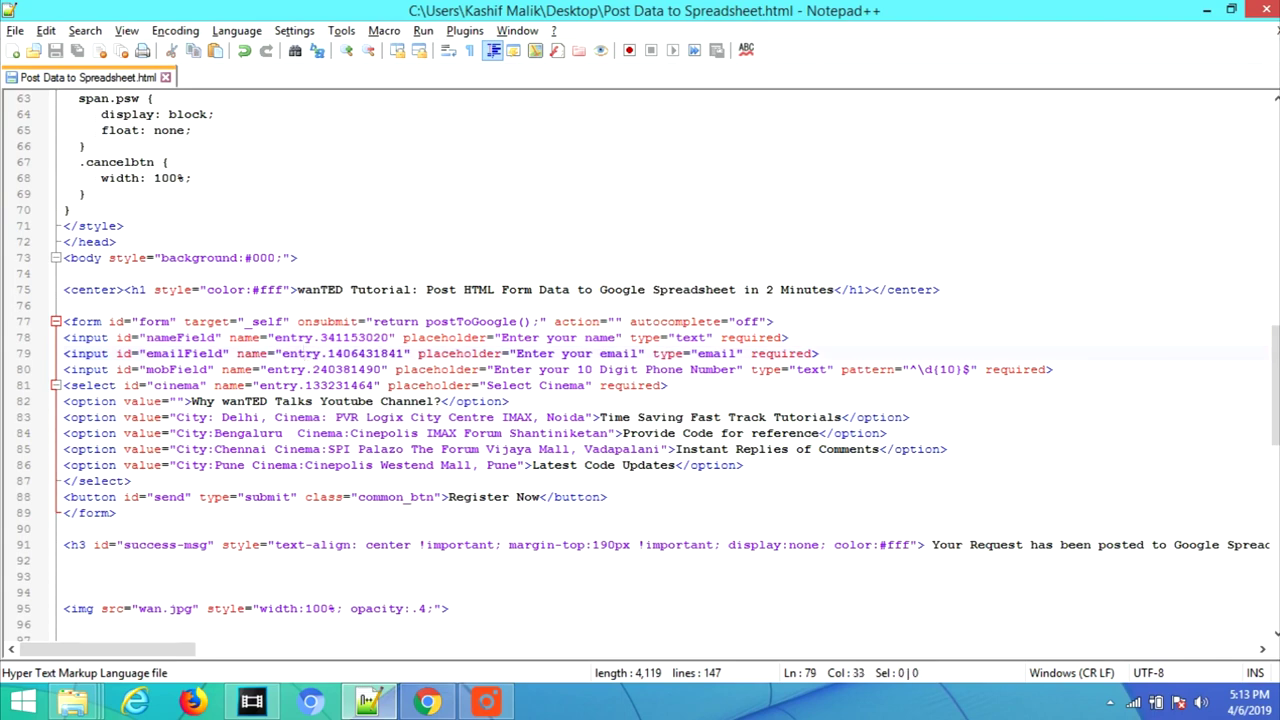
drag(64, 401, 79, 465)
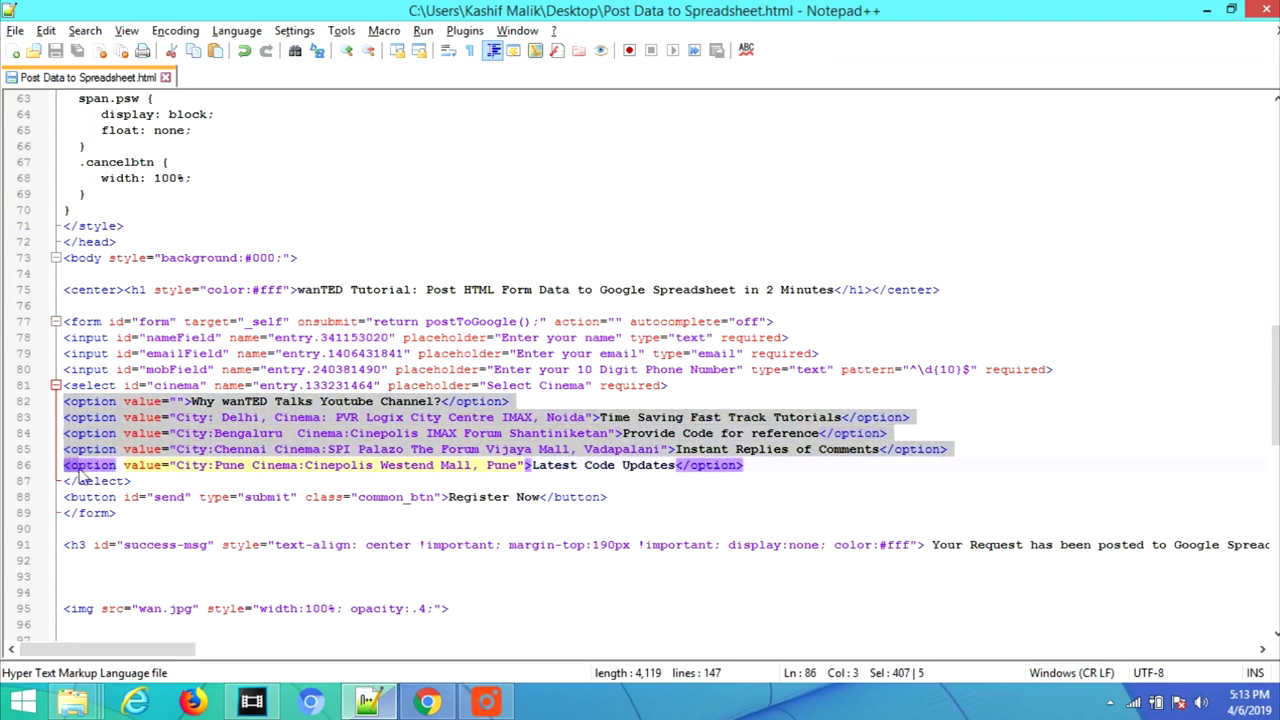
click(116, 512)
scroll(116, 512, down, 4)
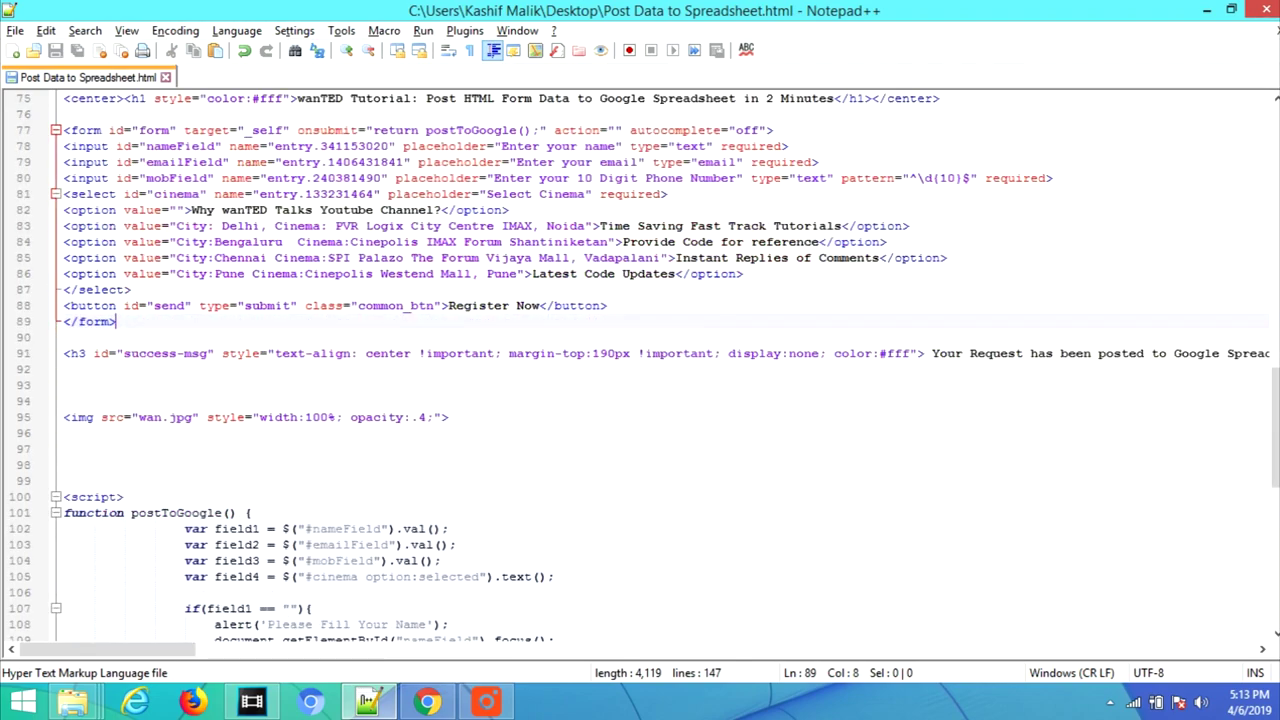
scroll(640, 368, down, 10)
scroll(640, 368, down, 3)
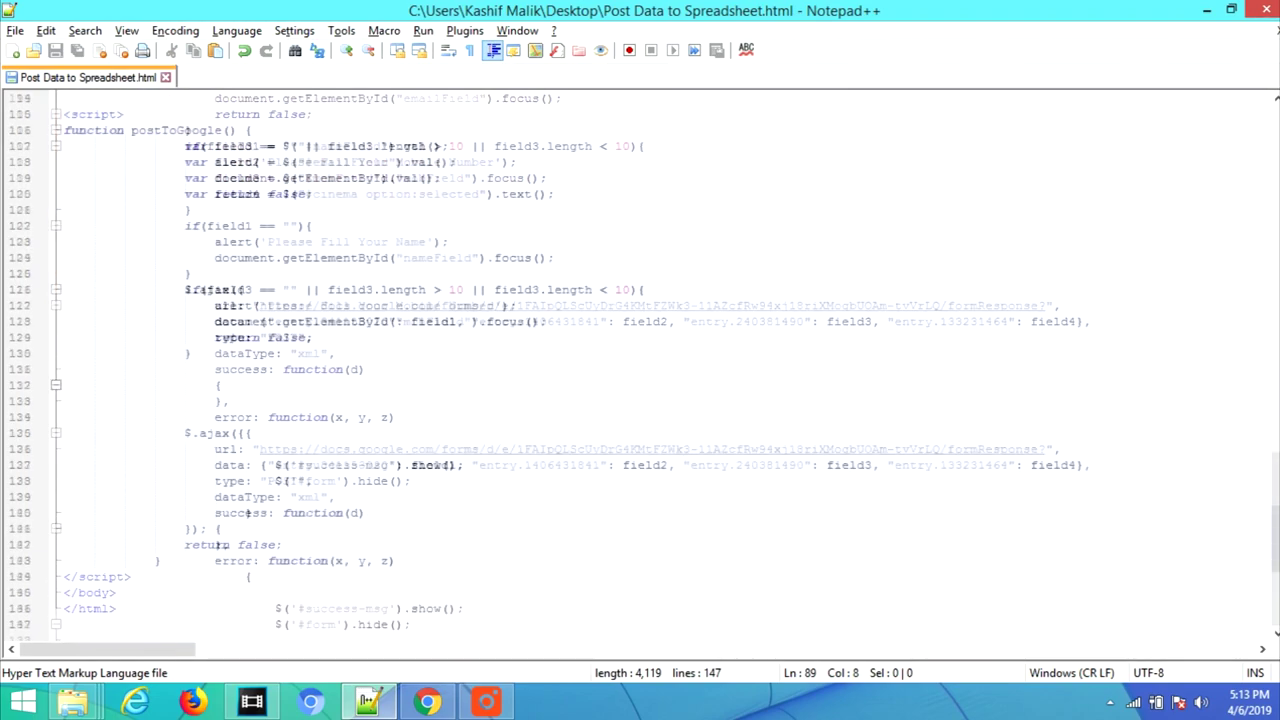
scroll(640, 368, up, 16)
scroll(640, 368, up, 5)
scroll(640, 368, down, 4)
scroll(640, 368, down, 2)
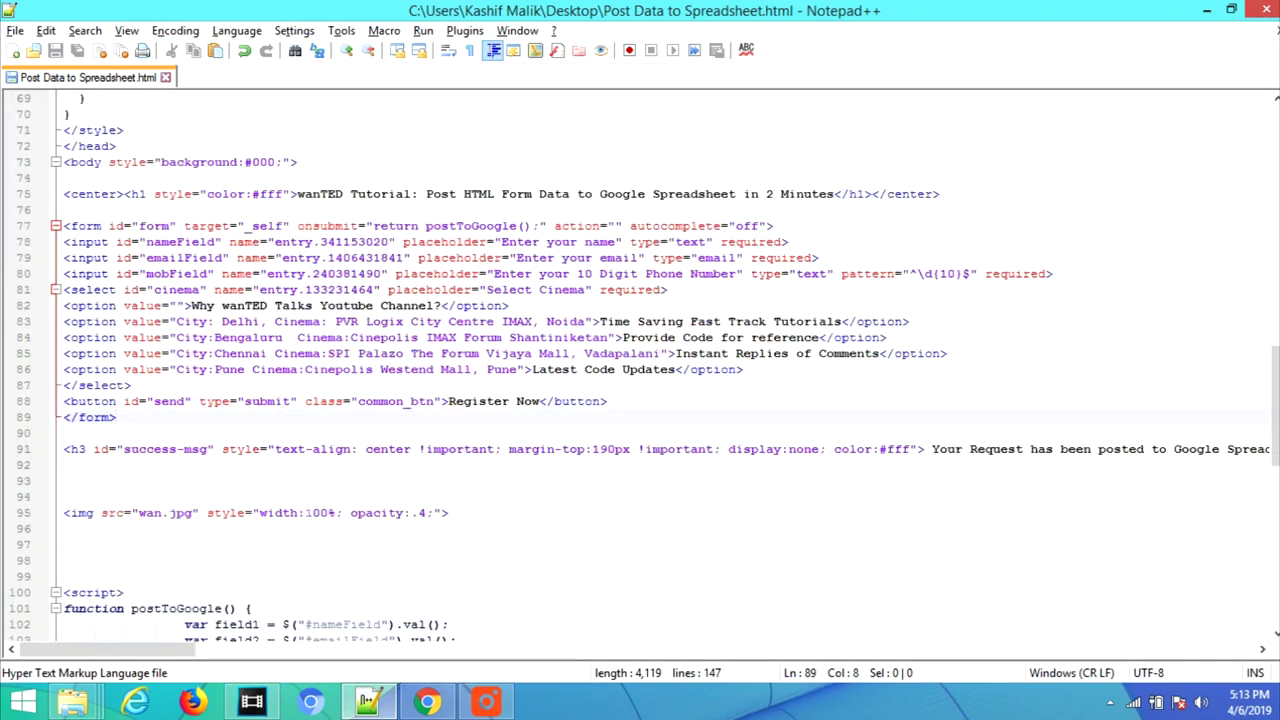
- Recheck the spreadsheet and form responses, then close the Google Forms and Sheets tabs
key(alt+Tab)
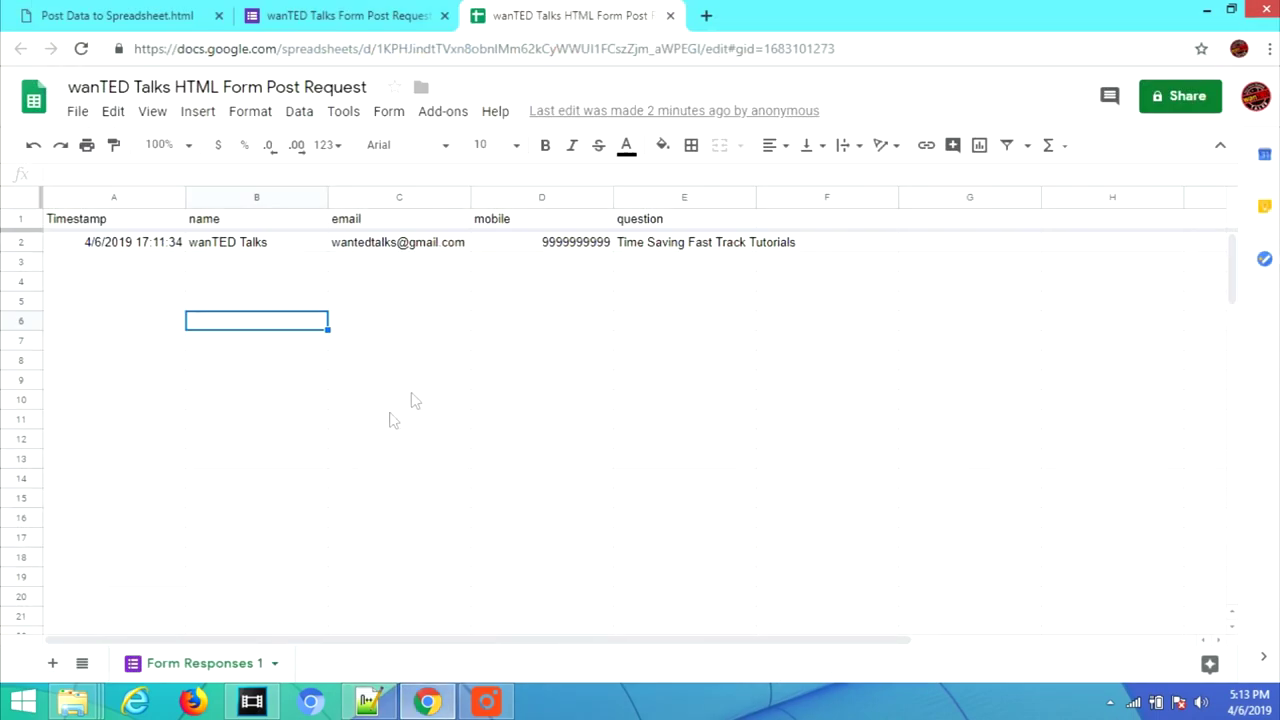
key(ctrl+shift+Tab)
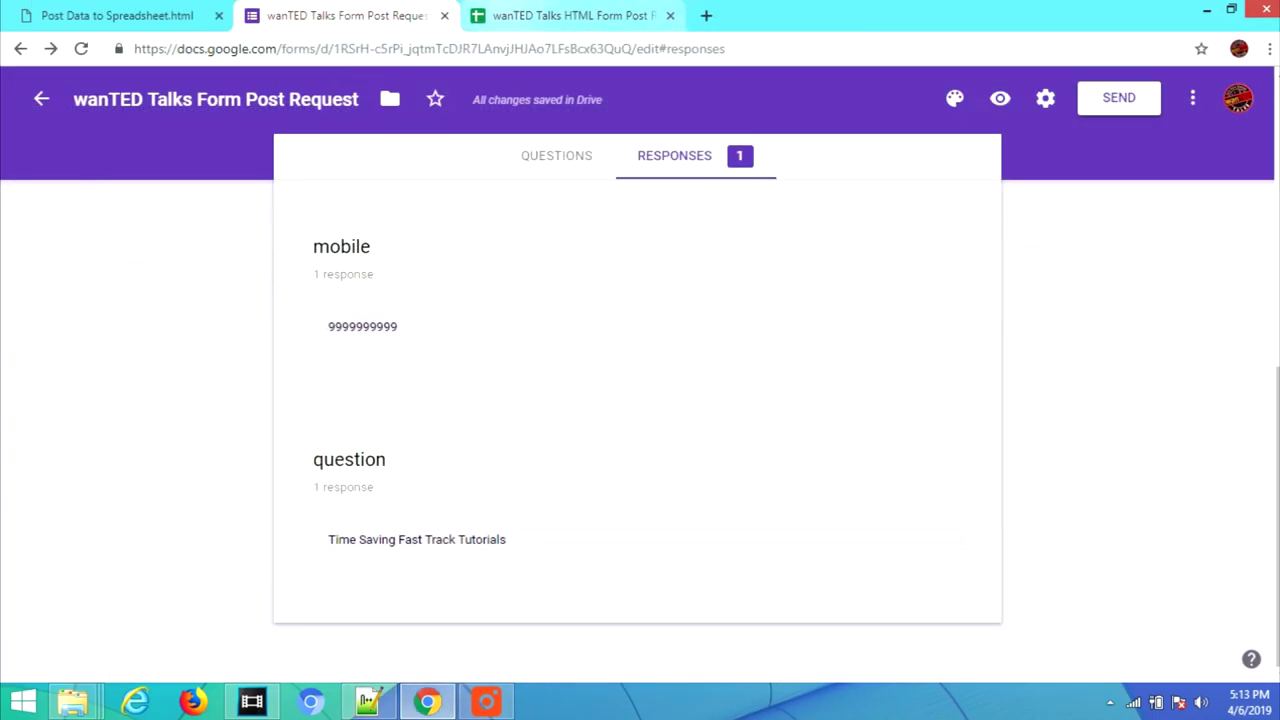
click(510, 18)
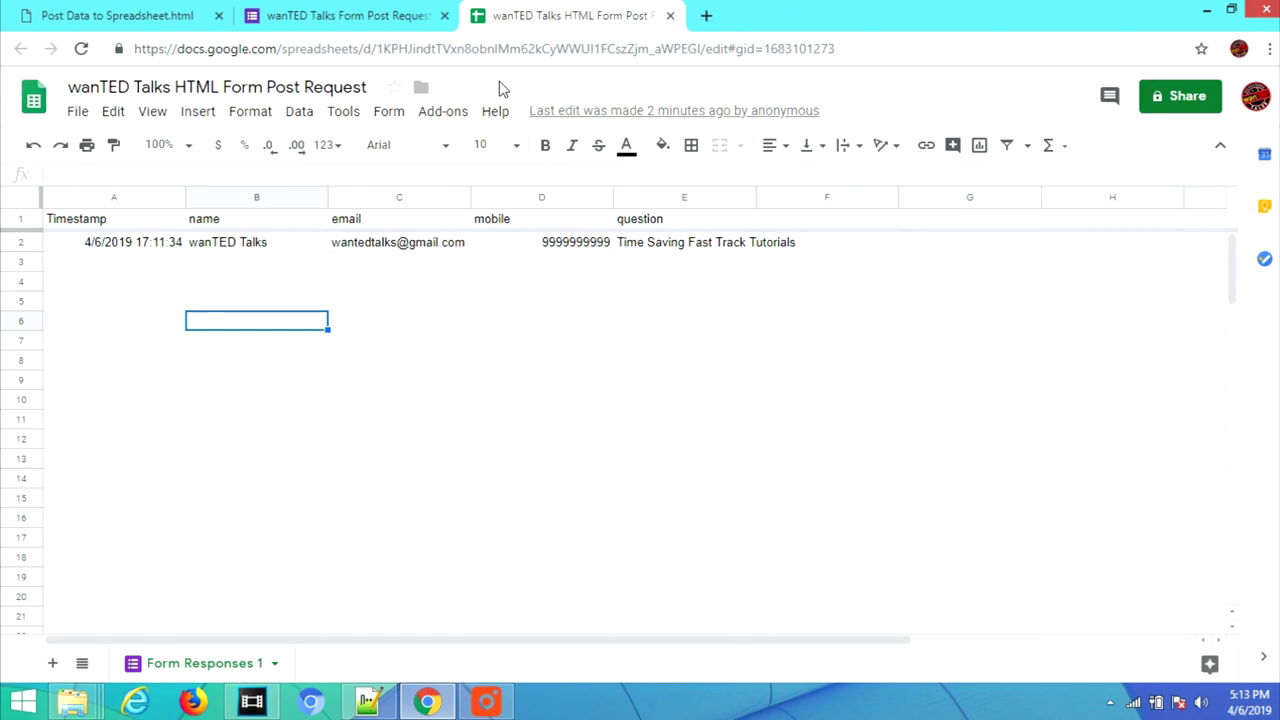
click(445, 16)
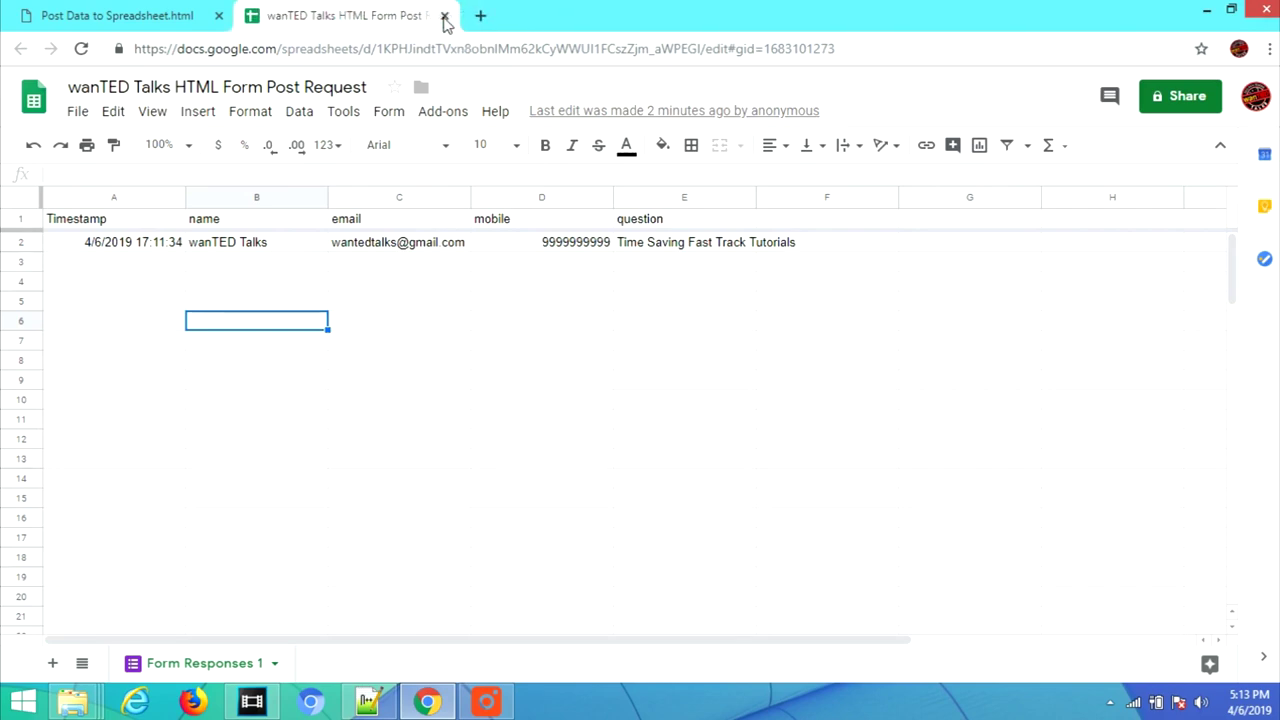
click(445, 16)
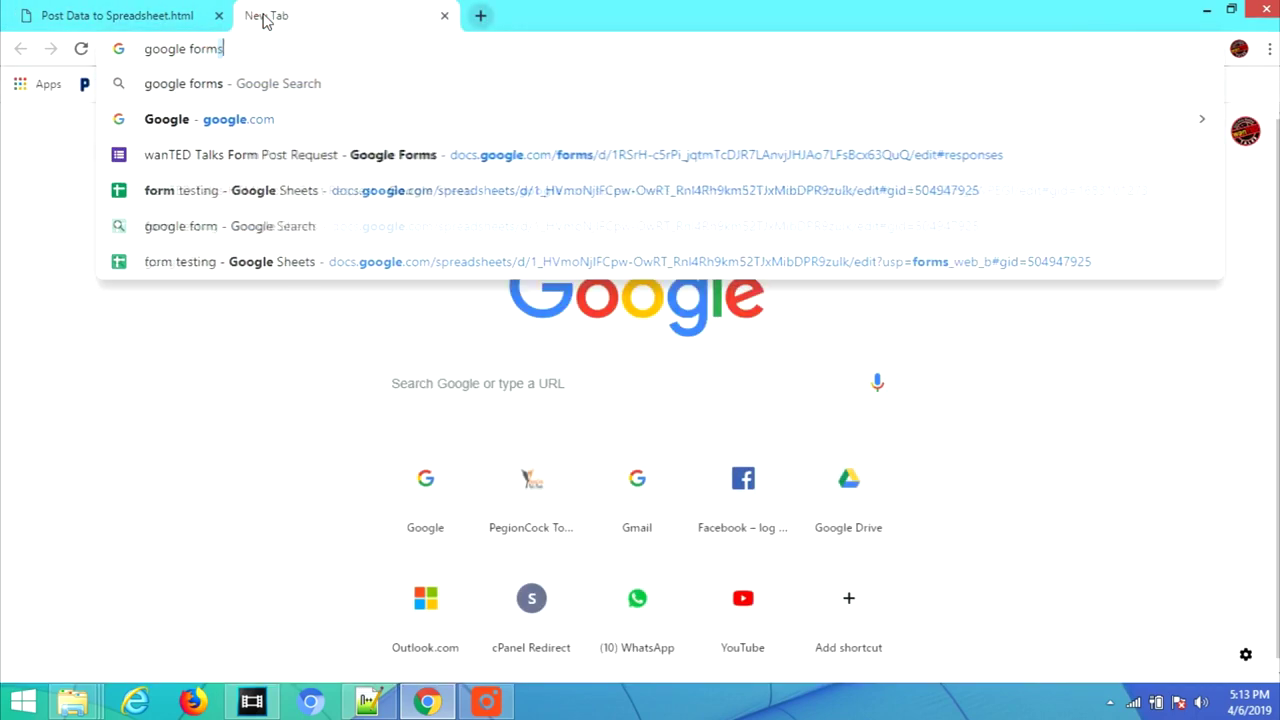
- Search for Google Forms, go to its home page and start a Blank form
key(Return)
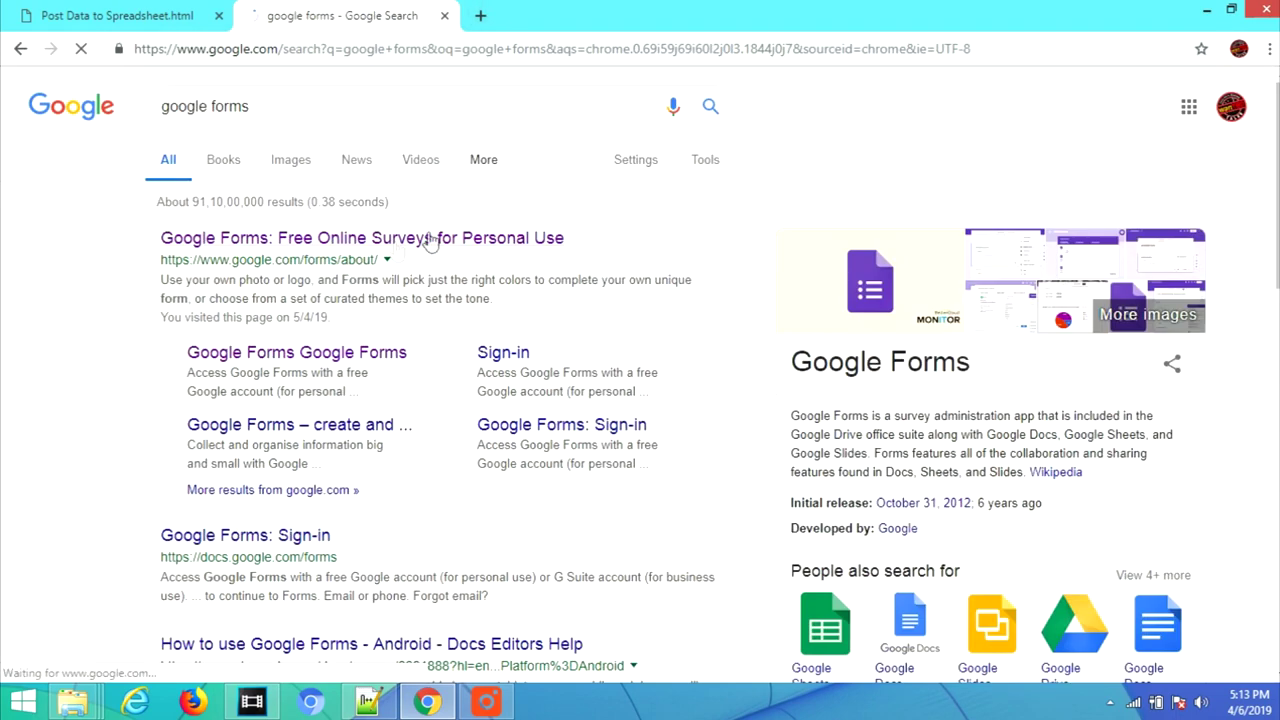
click(392, 240)
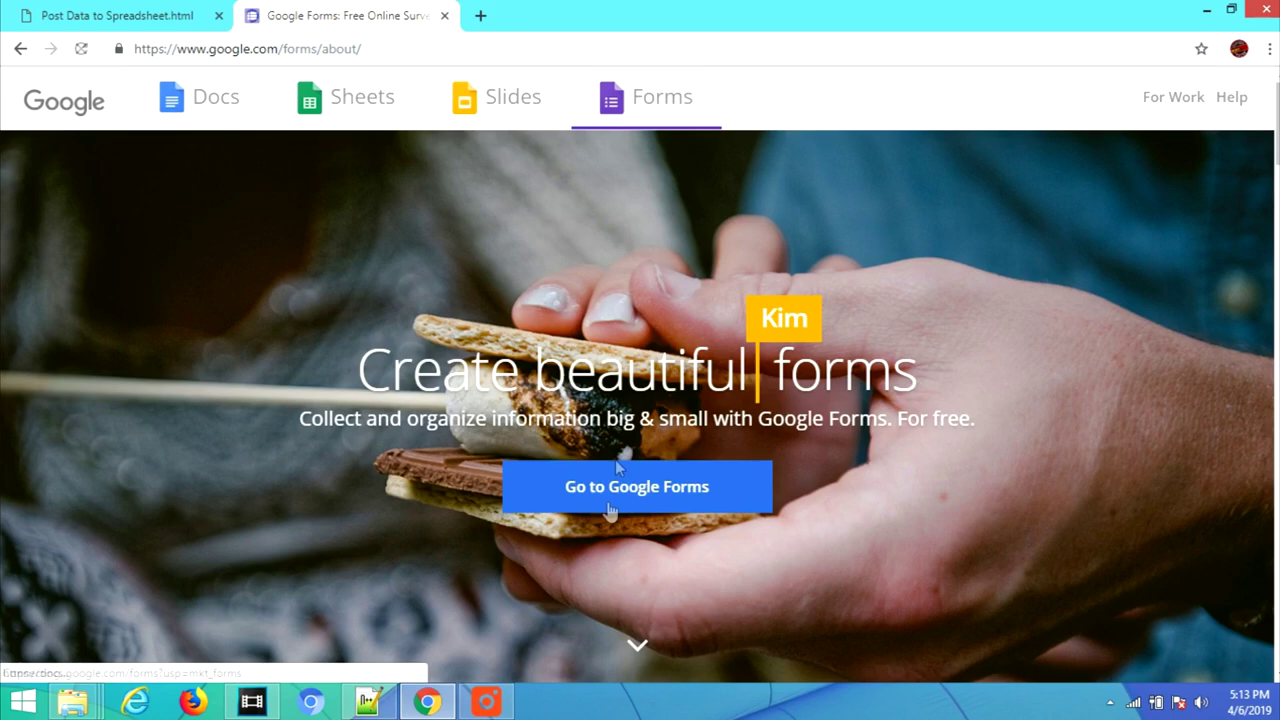
click(610, 508)
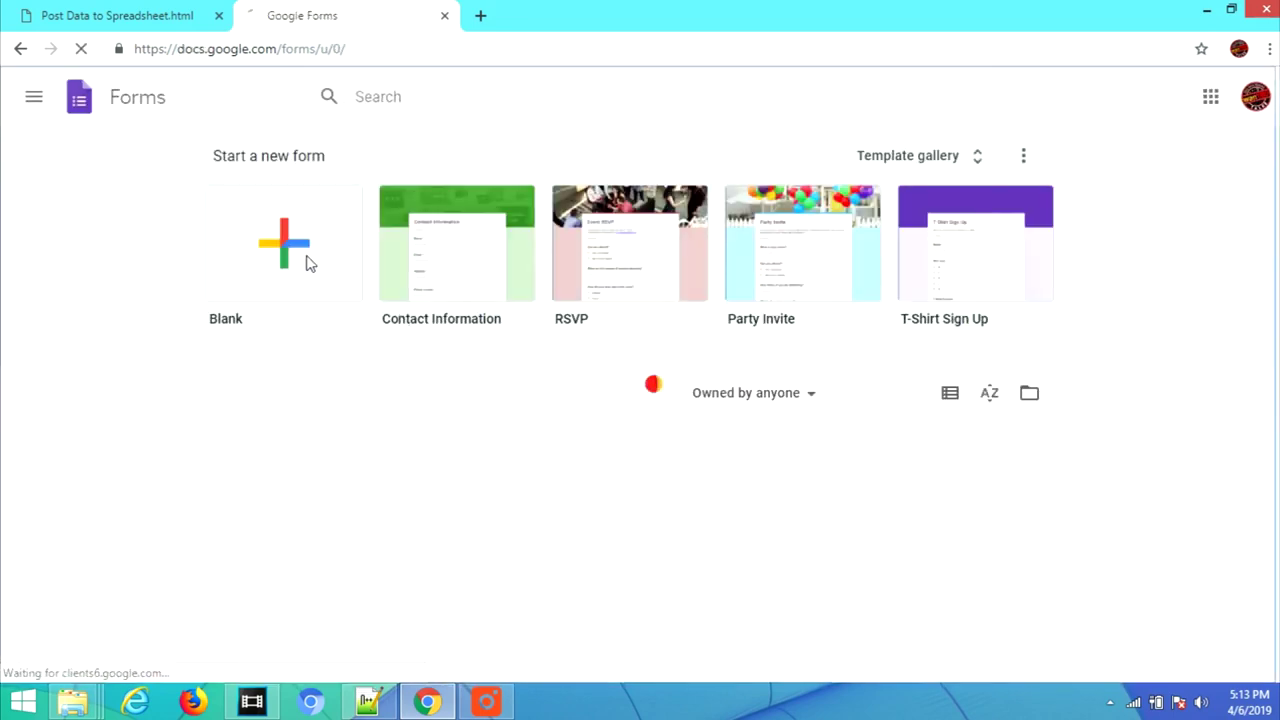
click(276, 245)
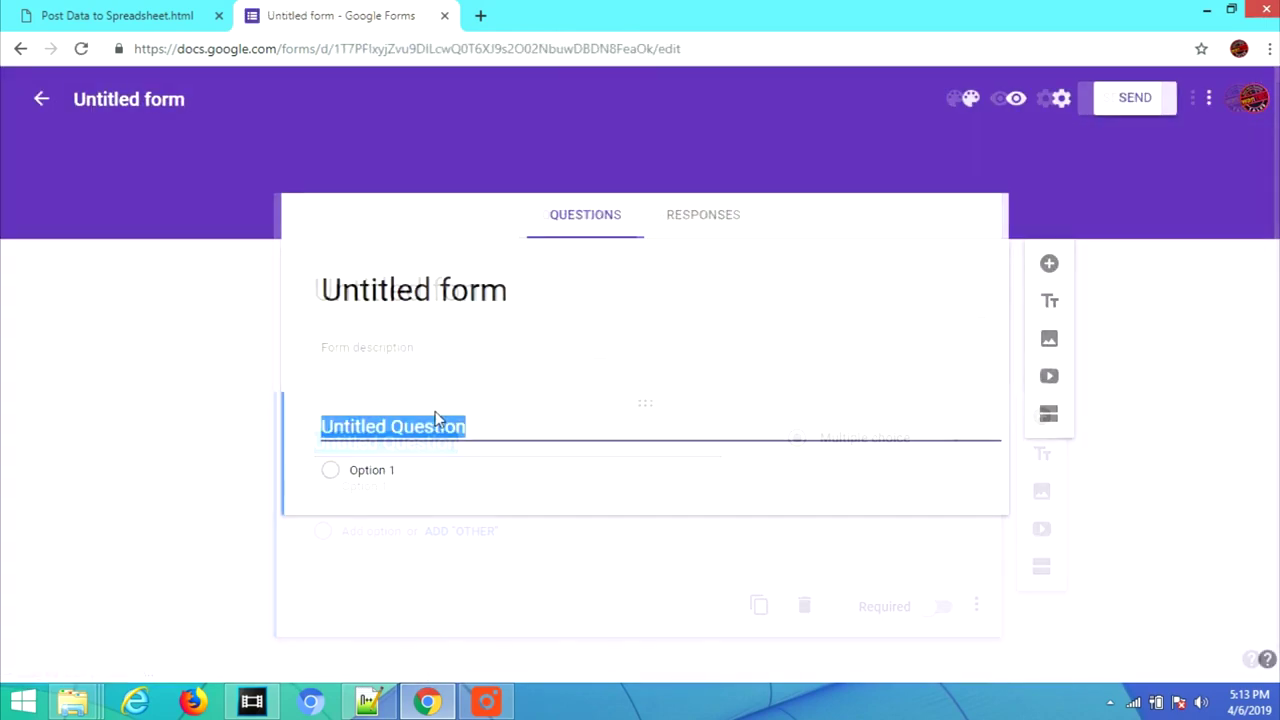
- Add the name, email and phone no questions, making phone no a short answer
text(name)
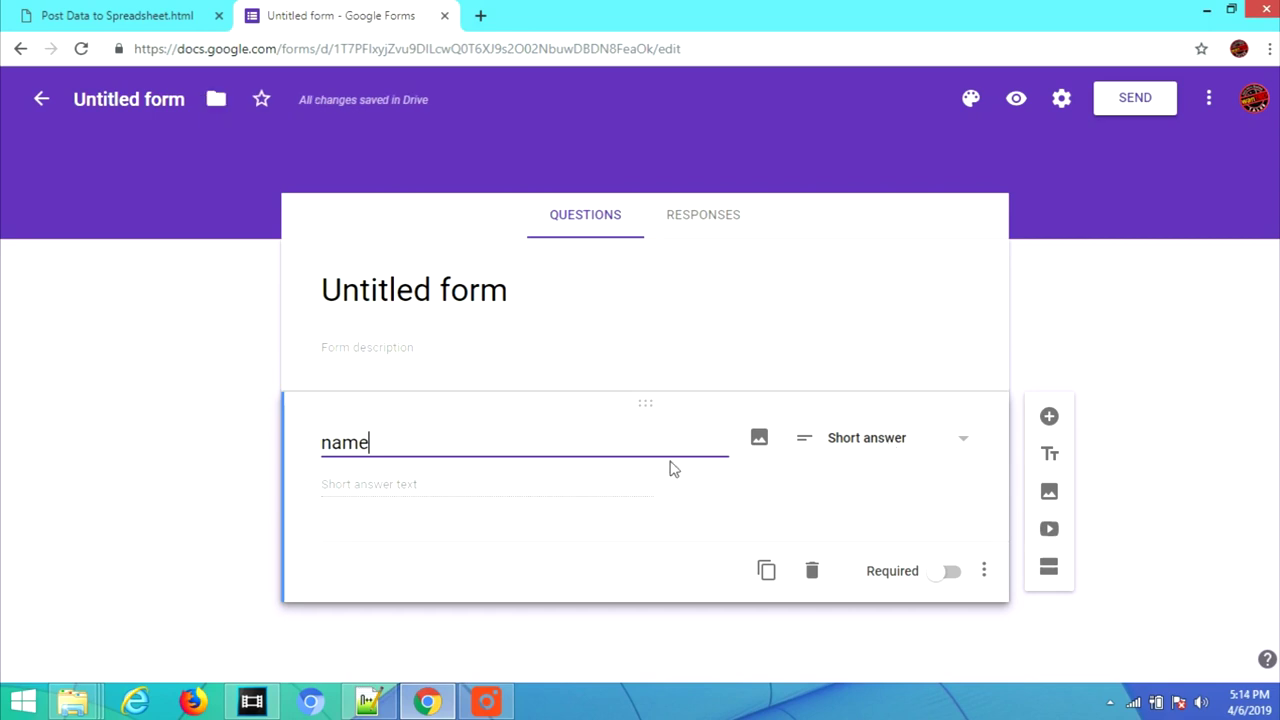
click(1058, 420)
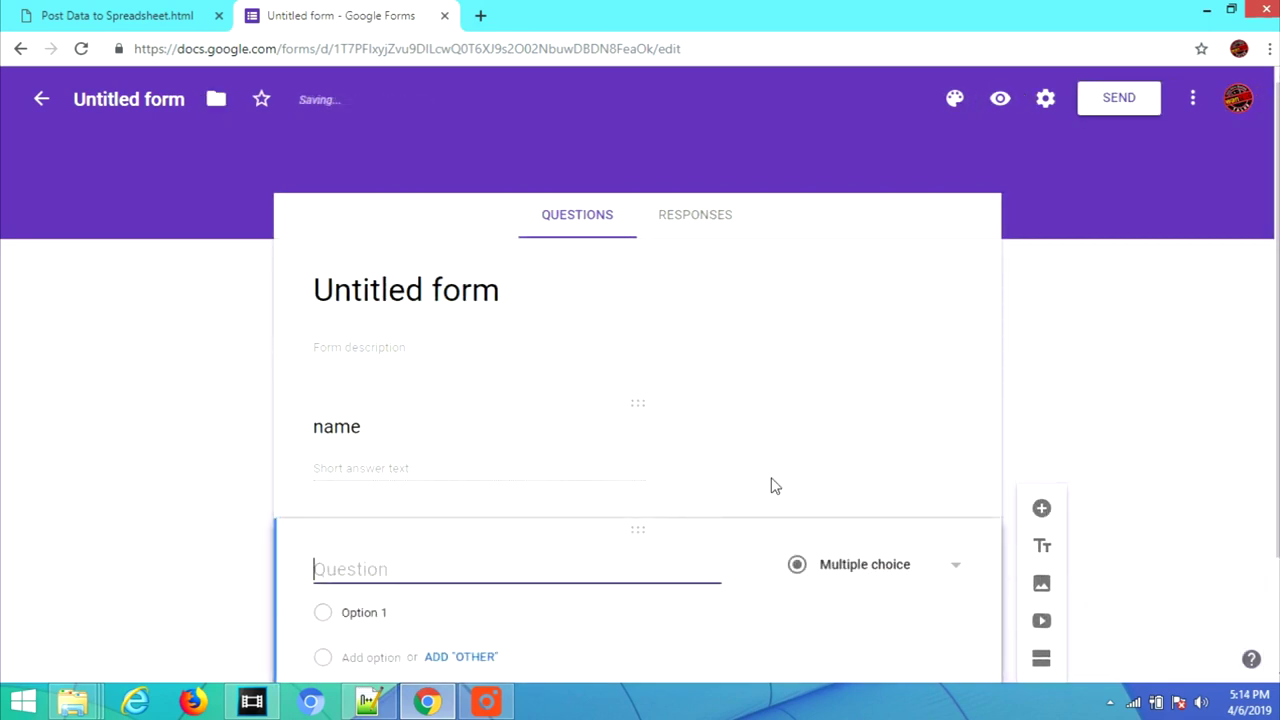
text(email)
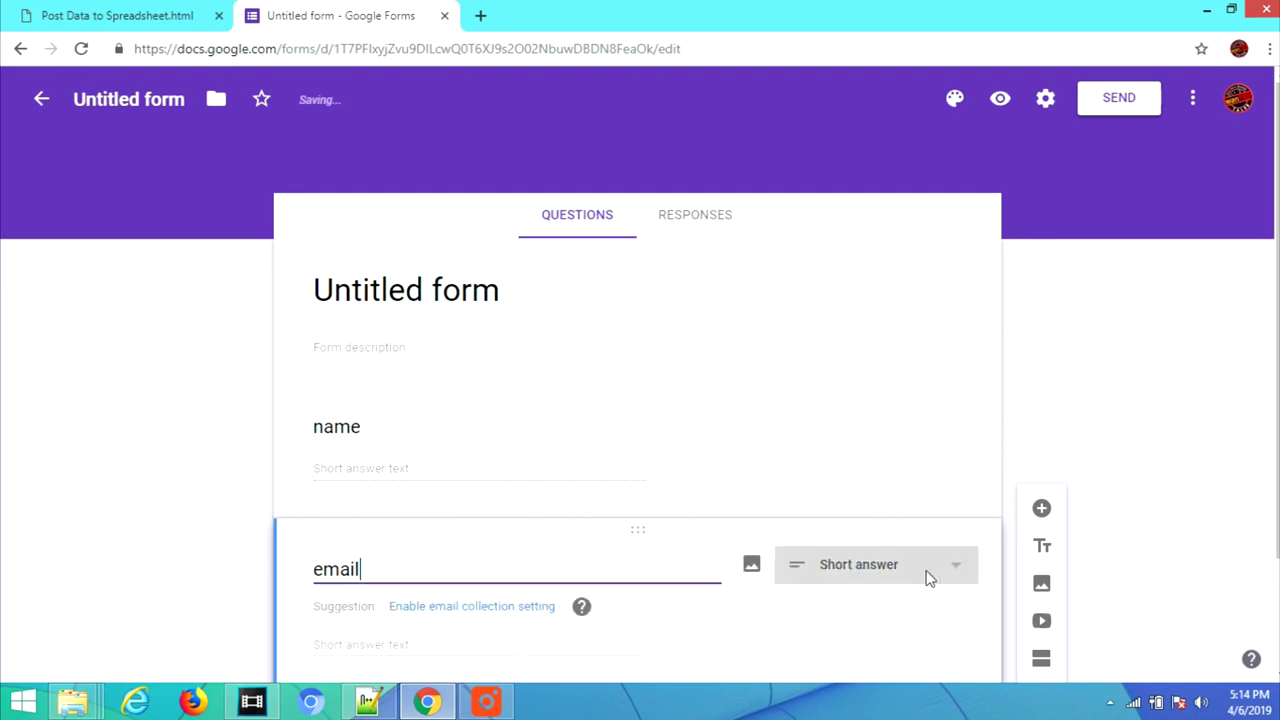
scroll(1086, 451, down, 2)
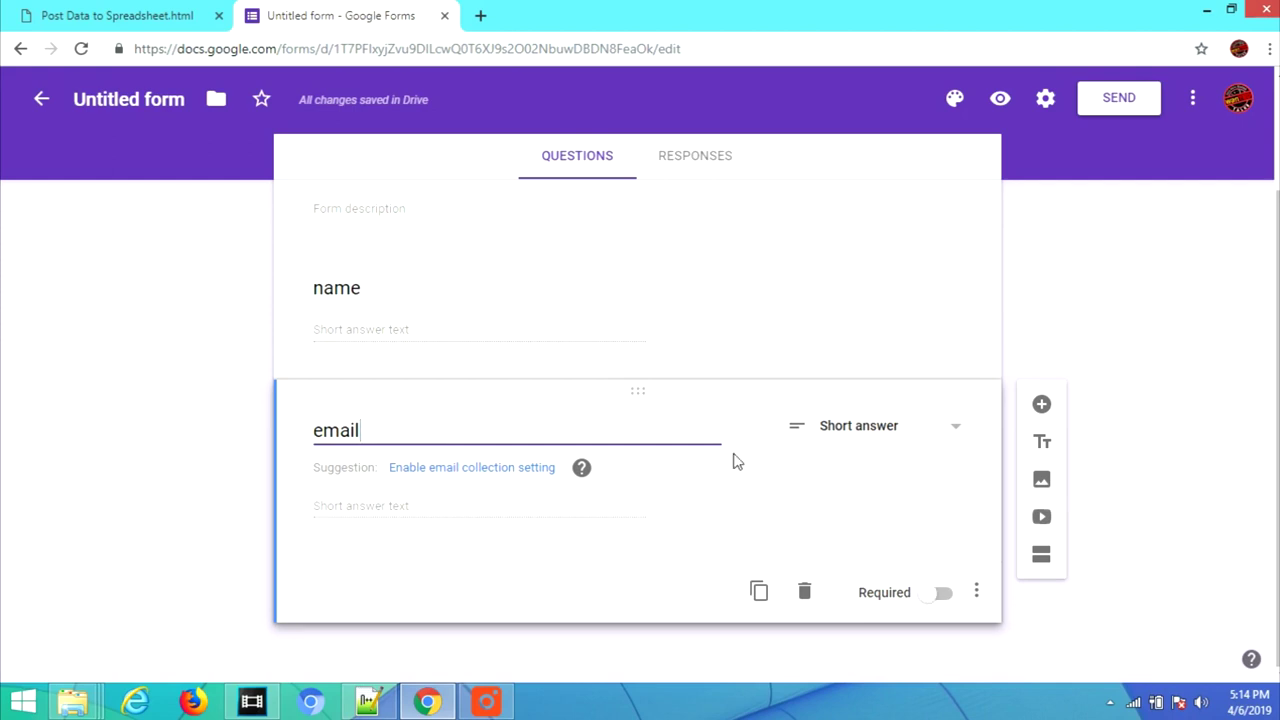
click(1042, 405)
text(ph)
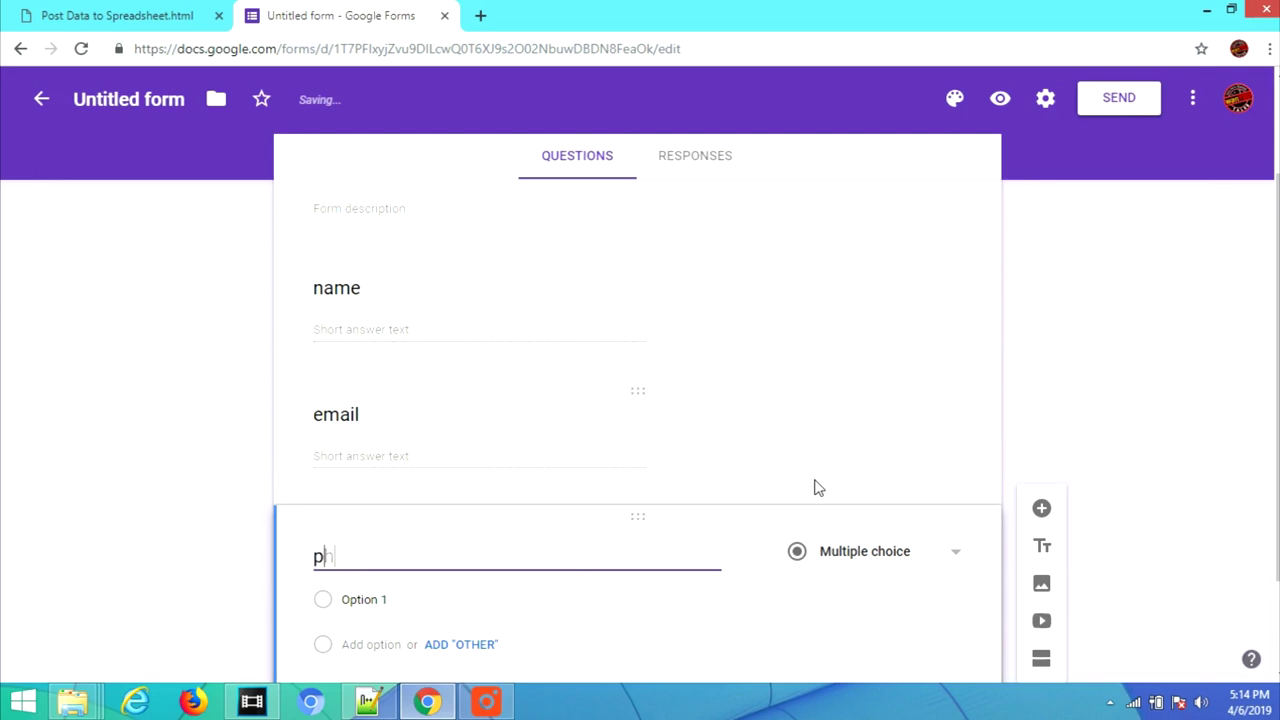
text(one no)
click(950, 560)
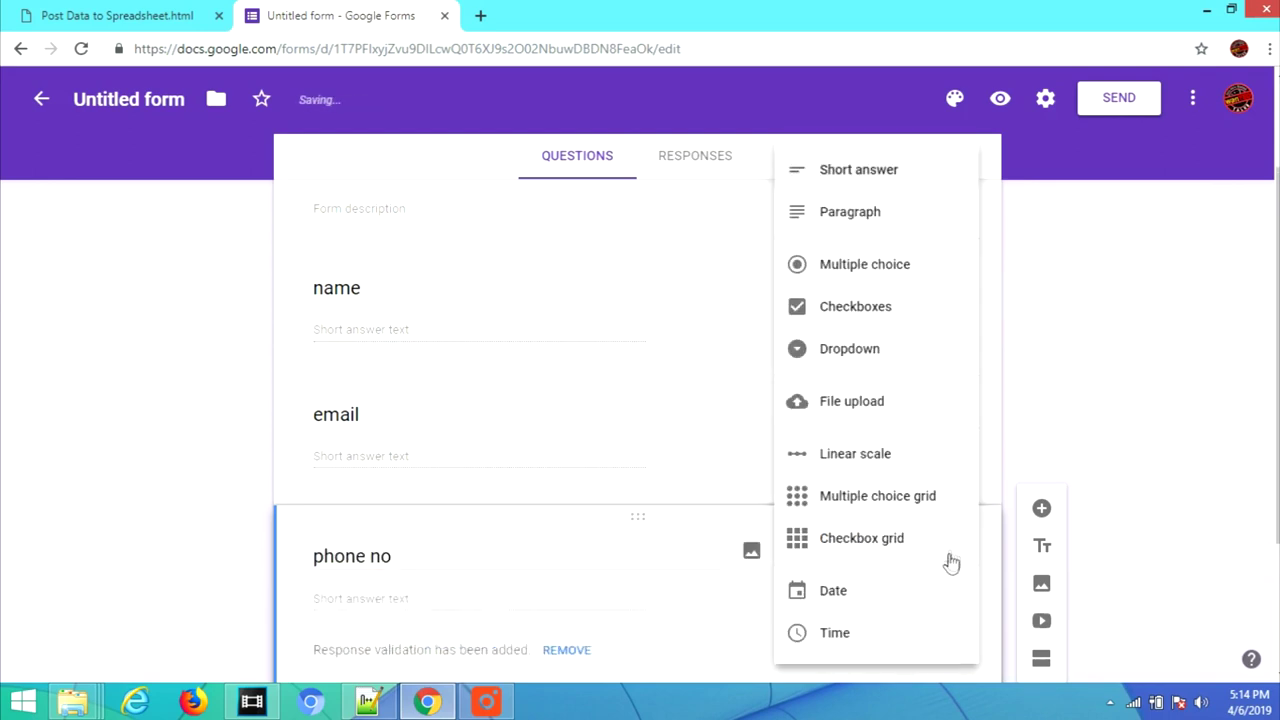
click(1089, 453)
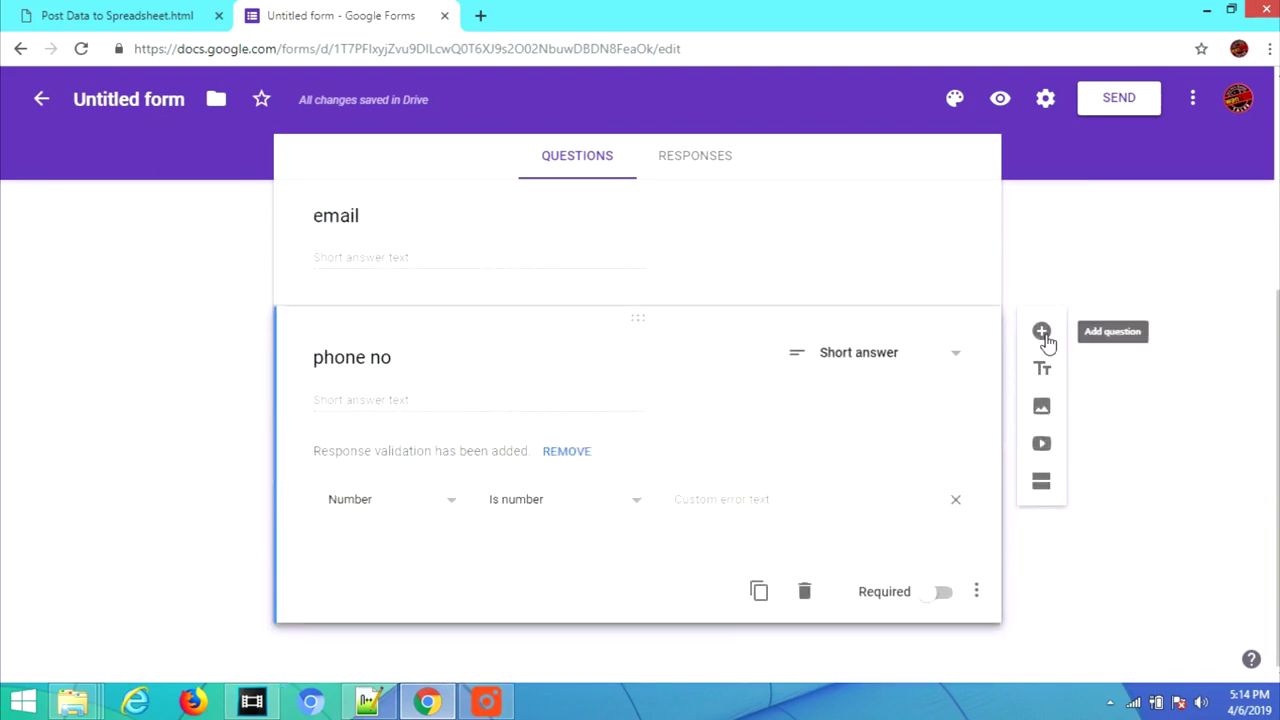
- Add a fourth short-answer question titled 'question'
click(1042, 335)
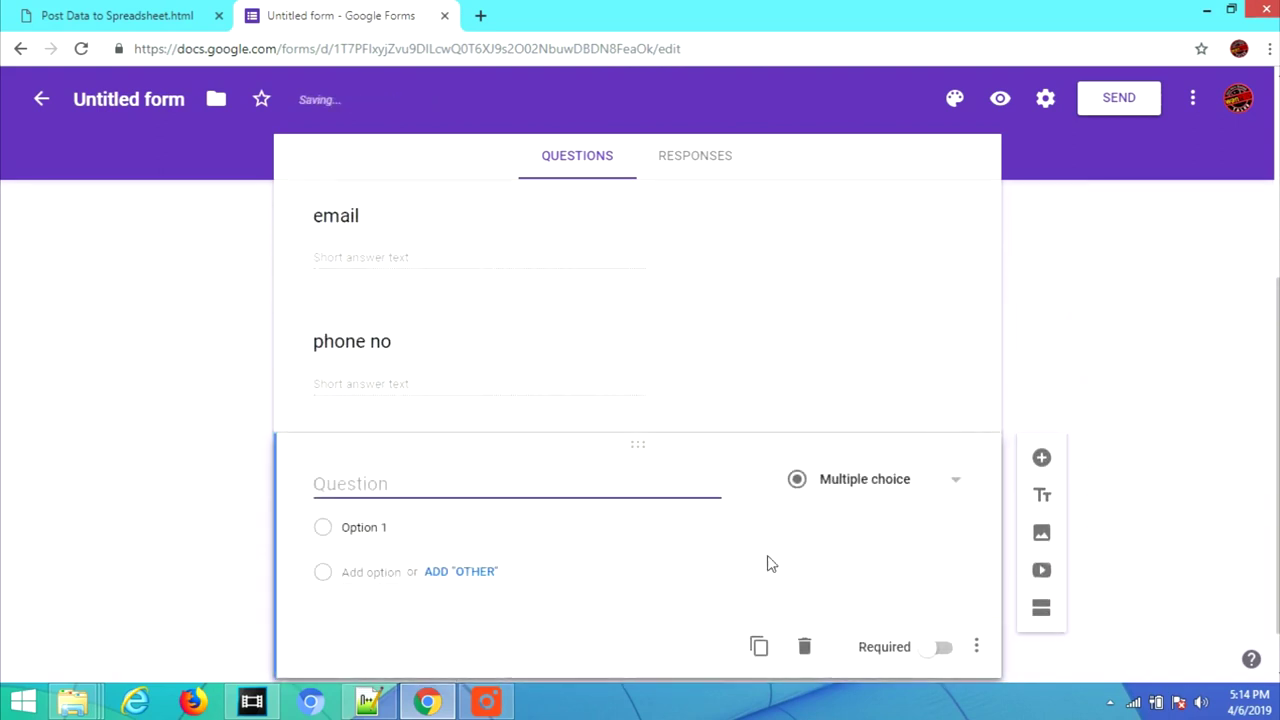
text(question)
click(1066, 394)
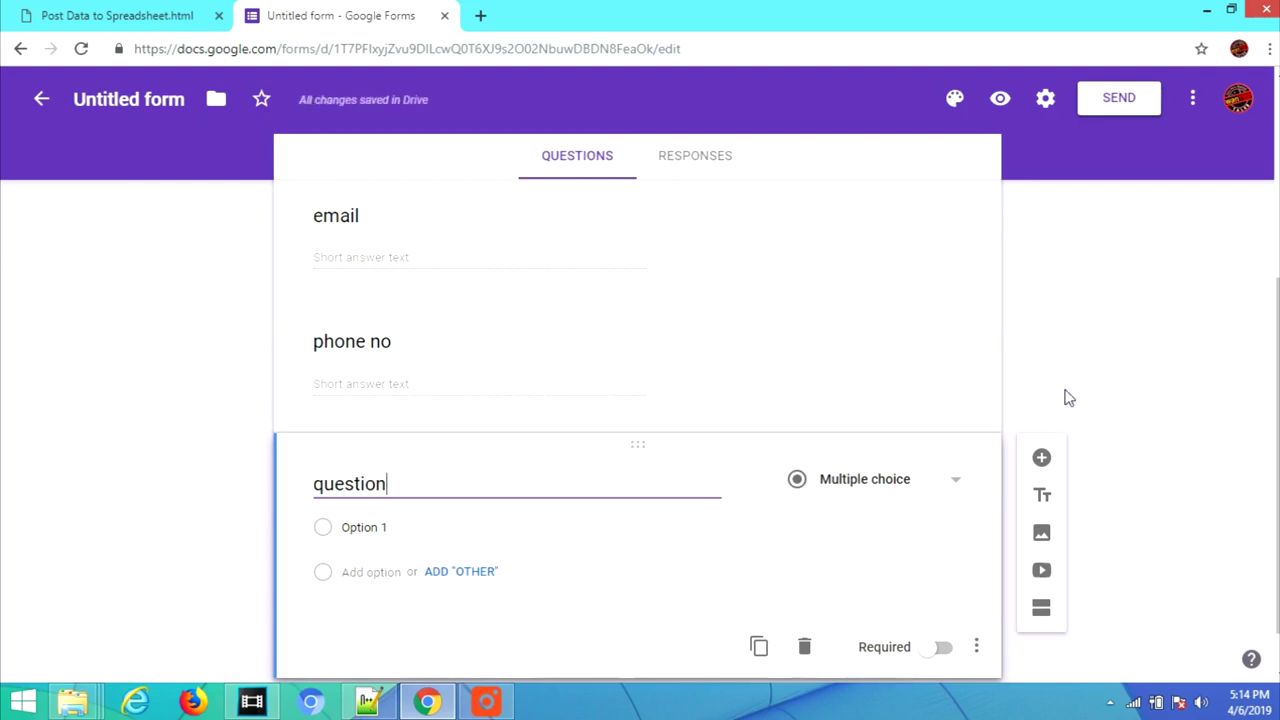
click(913, 485)
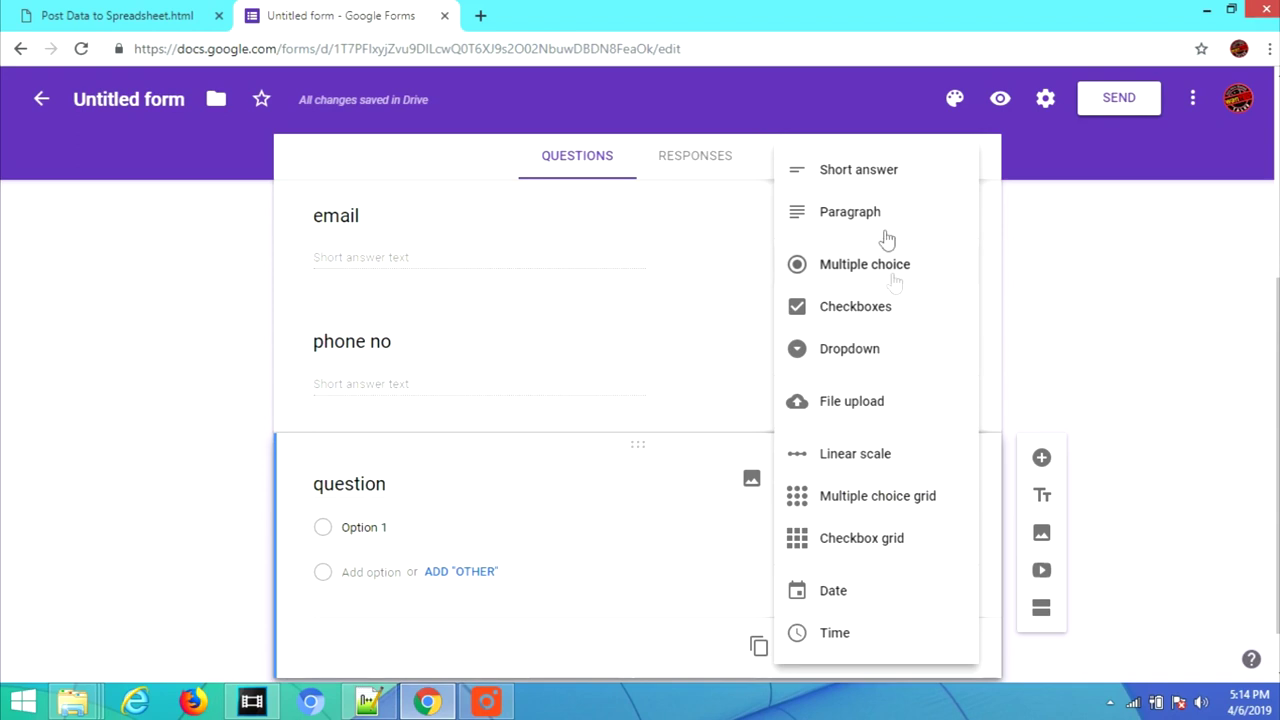
click(858, 172)
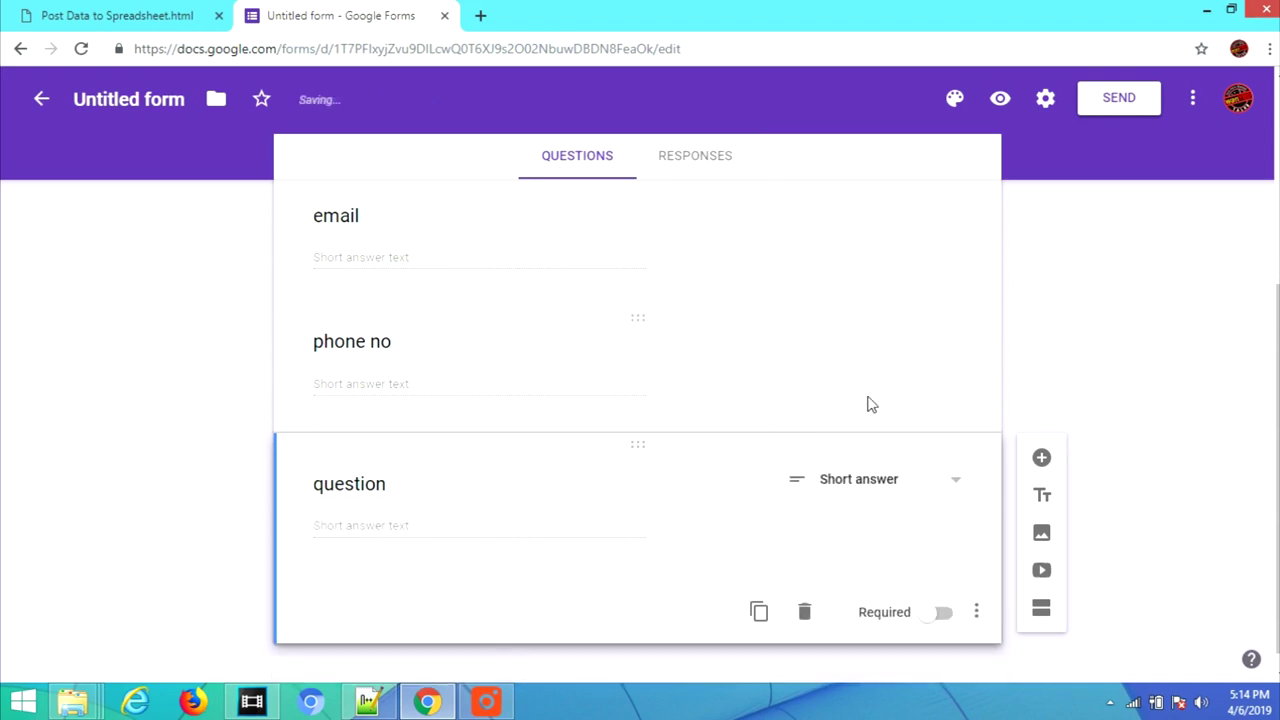
scroll(912, 330, up, 1)
scroll(912, 330, up, 3)
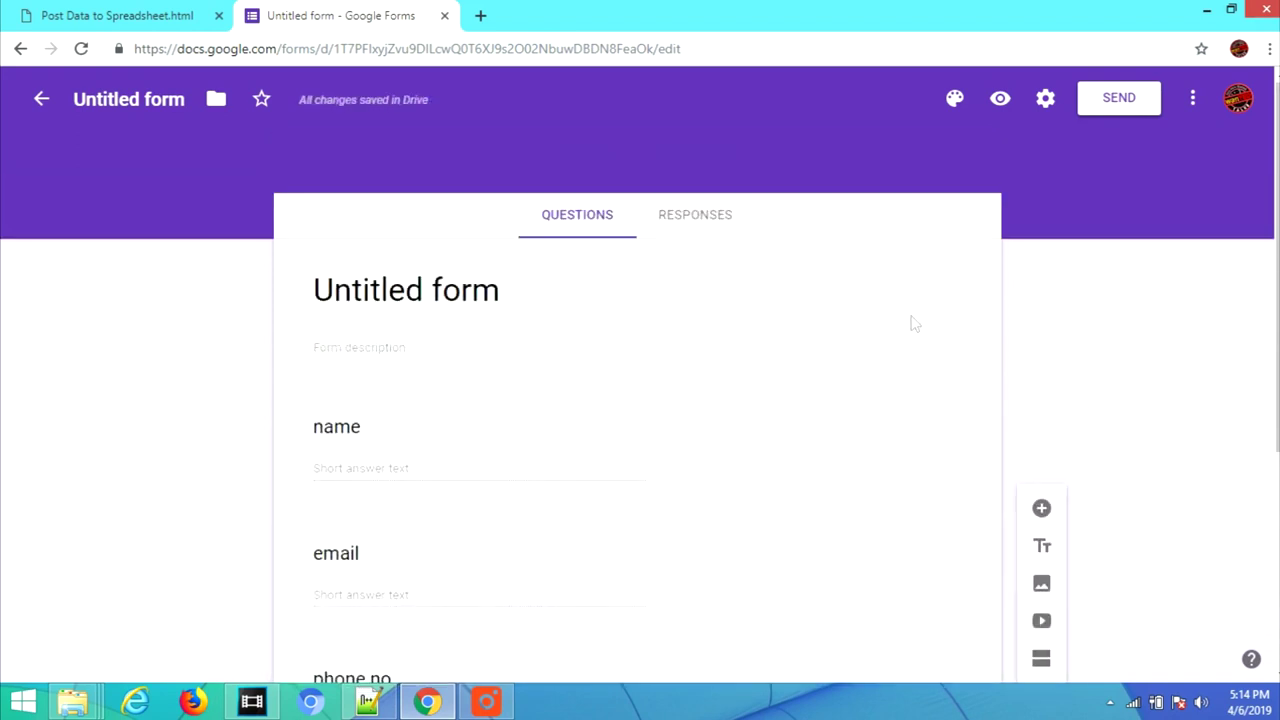
scroll(911, 323, down, 4)
scroll(911, 328, up, 2)
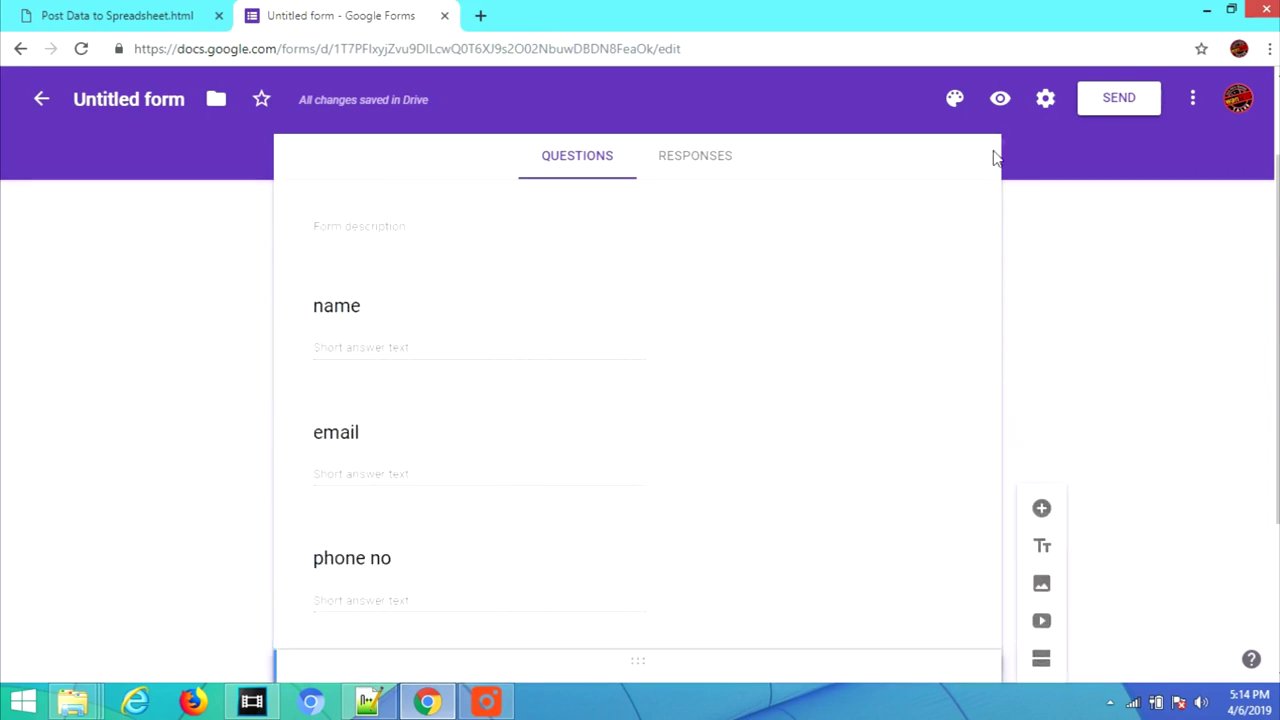
- Open the form's respondent preview, select its viewform address, and return to Notepad++
click(1002, 108)
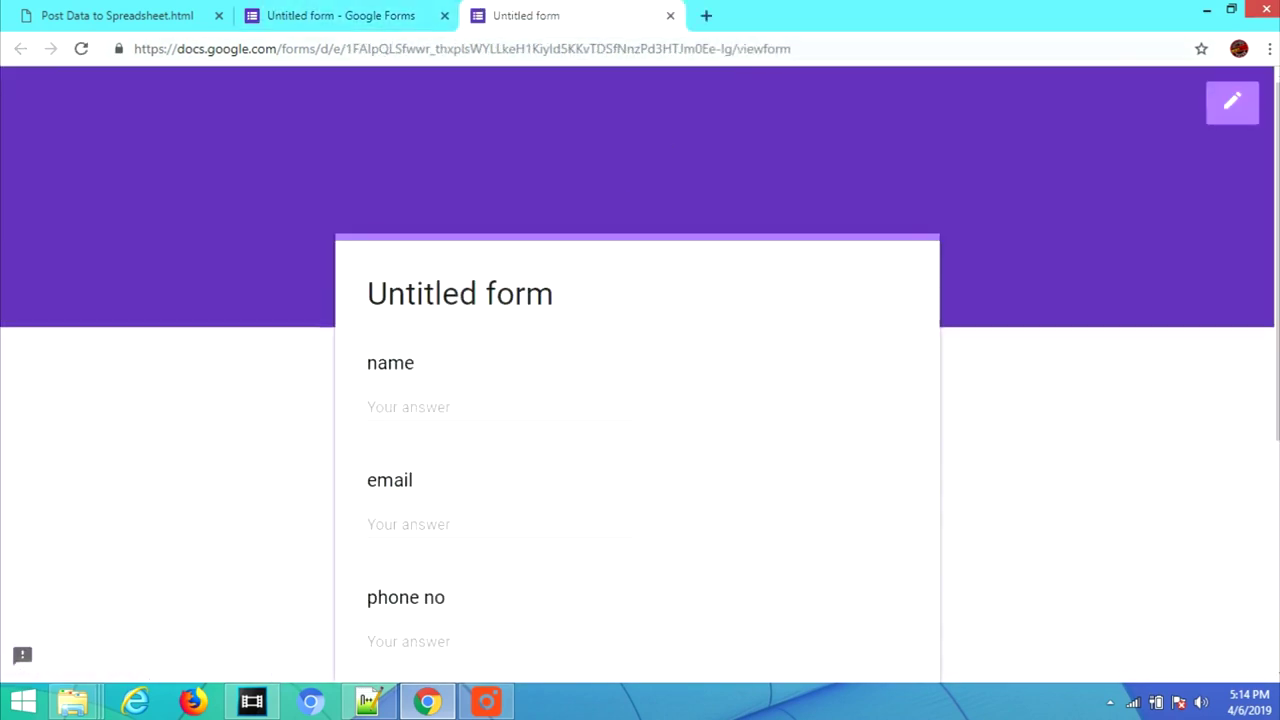
mouse_move(732, 48)
mouse_down()
mouse_move(190, 70)
mouse_move(123, 59)
mouse_up()
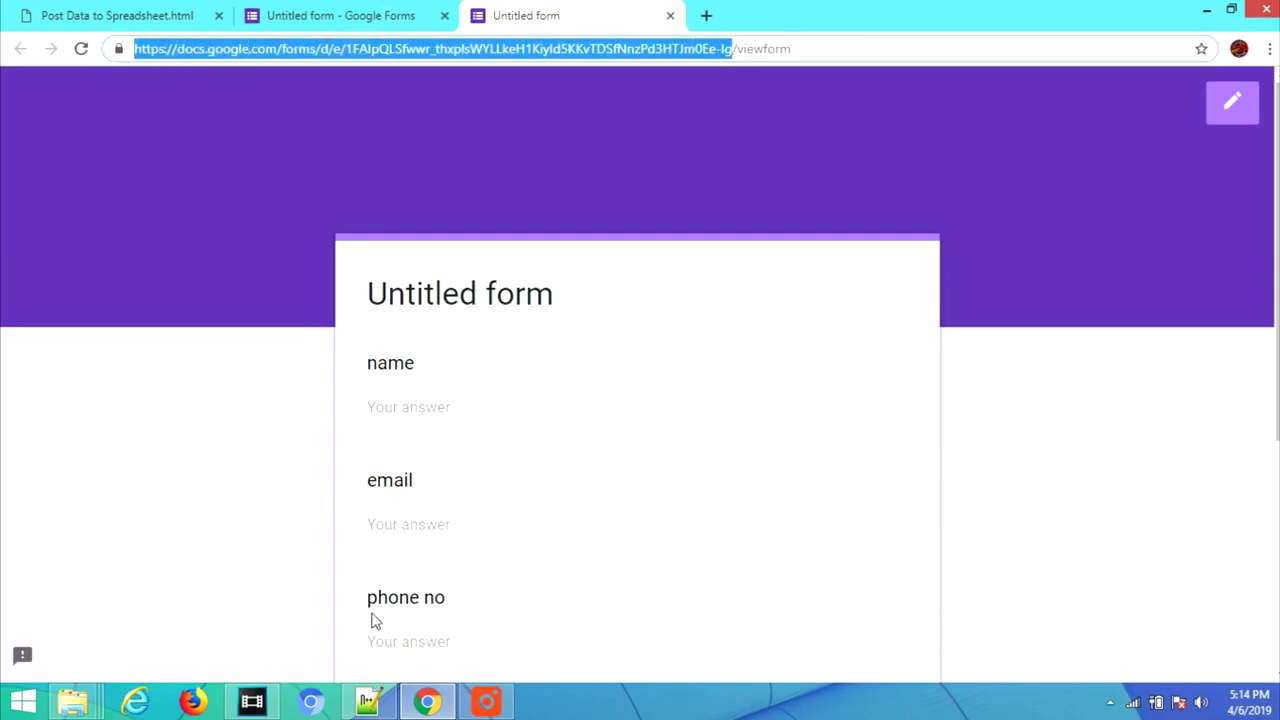
click(368, 702)
- Replace the old form address on line 127, up to /formResponse, with the new one
scroll(640, 360, down, 13)
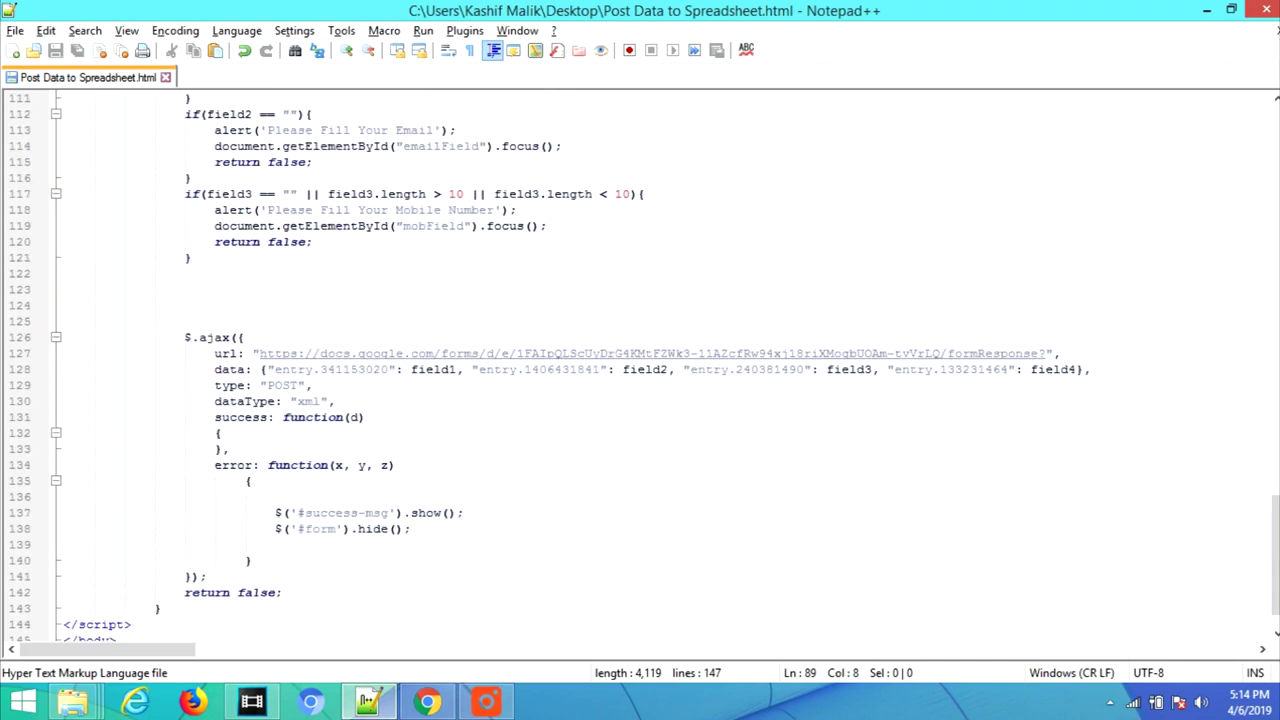
drag(258, 353, 835, 354)
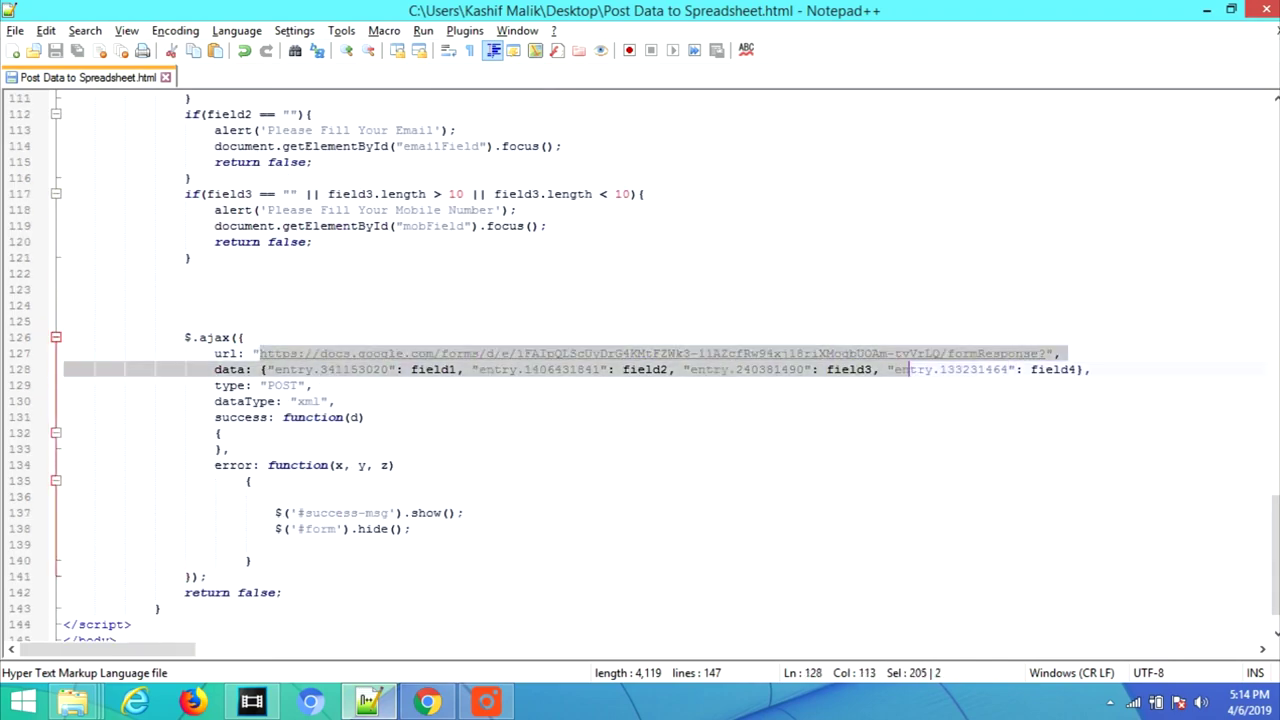
drag(835, 354, 1046, 354)
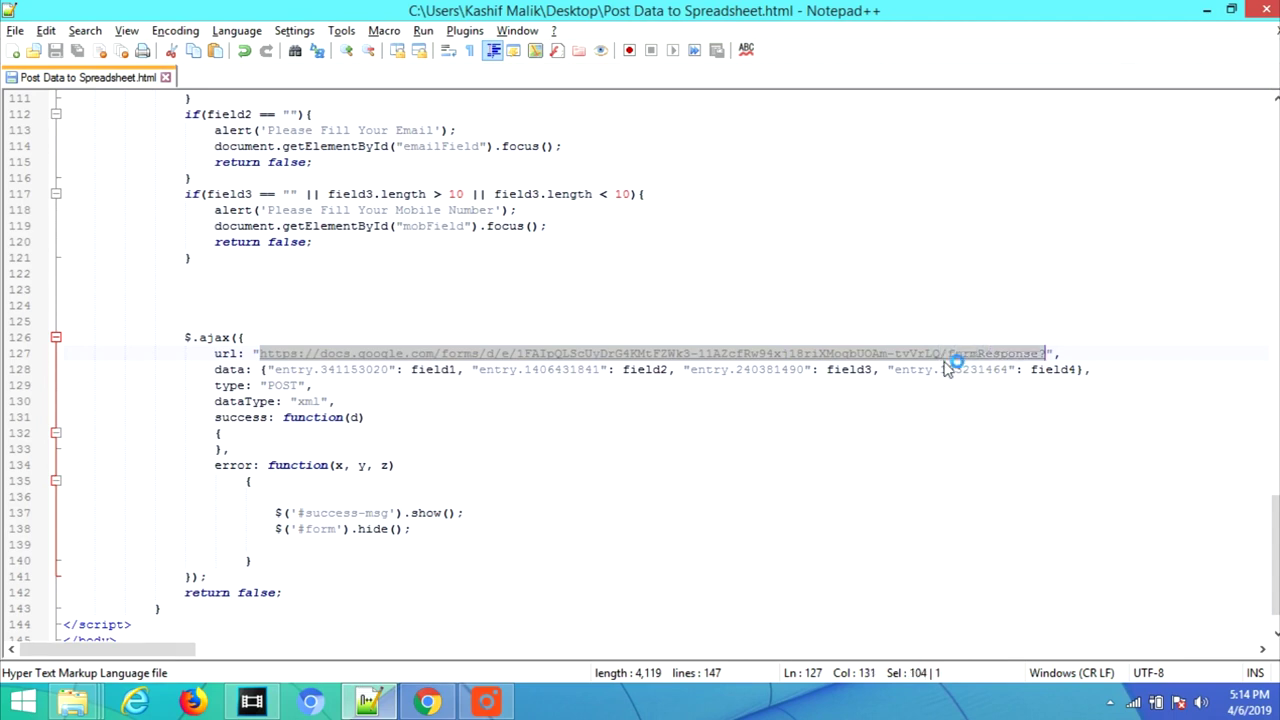
drag(948, 368, 946, 360)
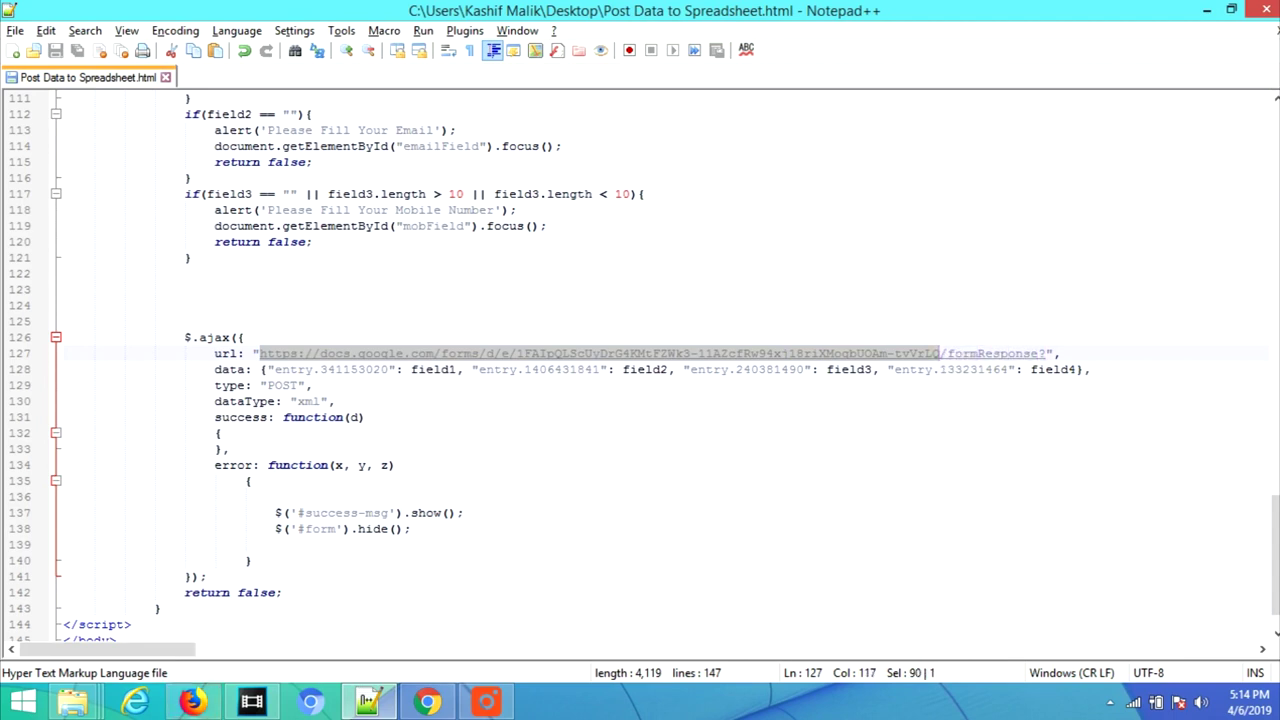
key(ctrl+v)
- Save the HTML file, review the live form, and go back to editing it
key(ctrl+s)
key(alt+Tab)
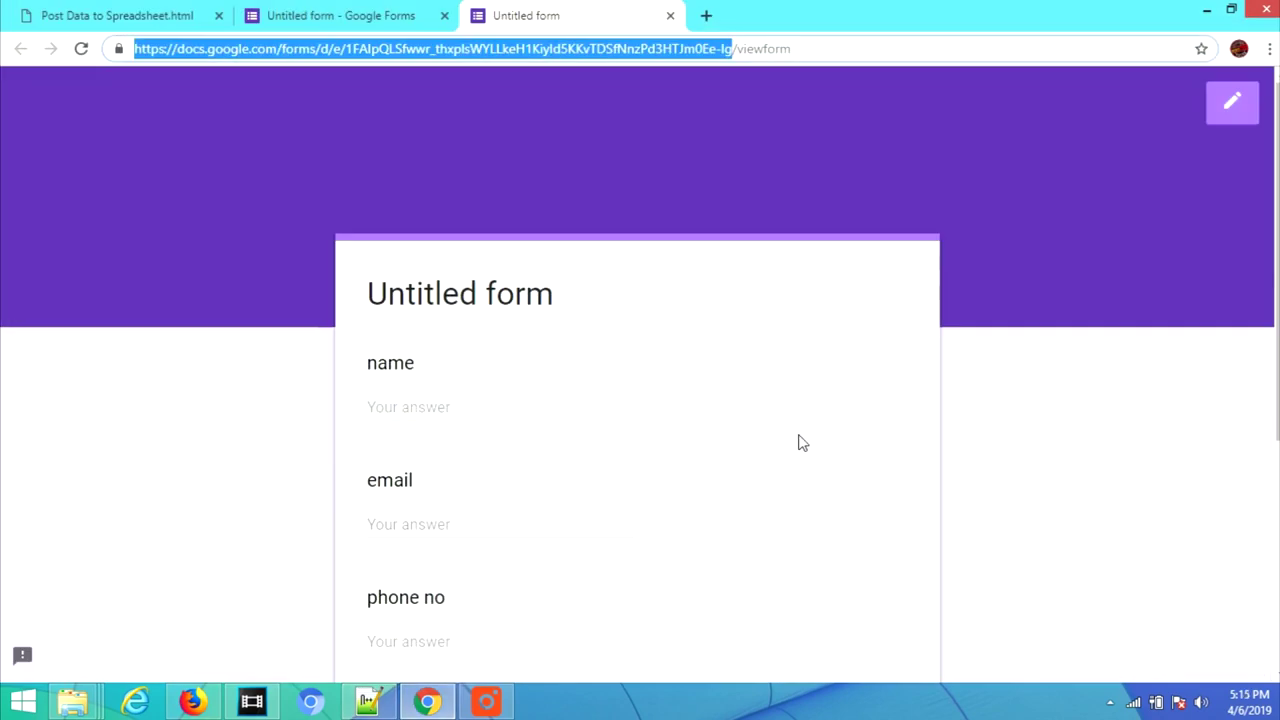
scroll(640, 400, down, 1)
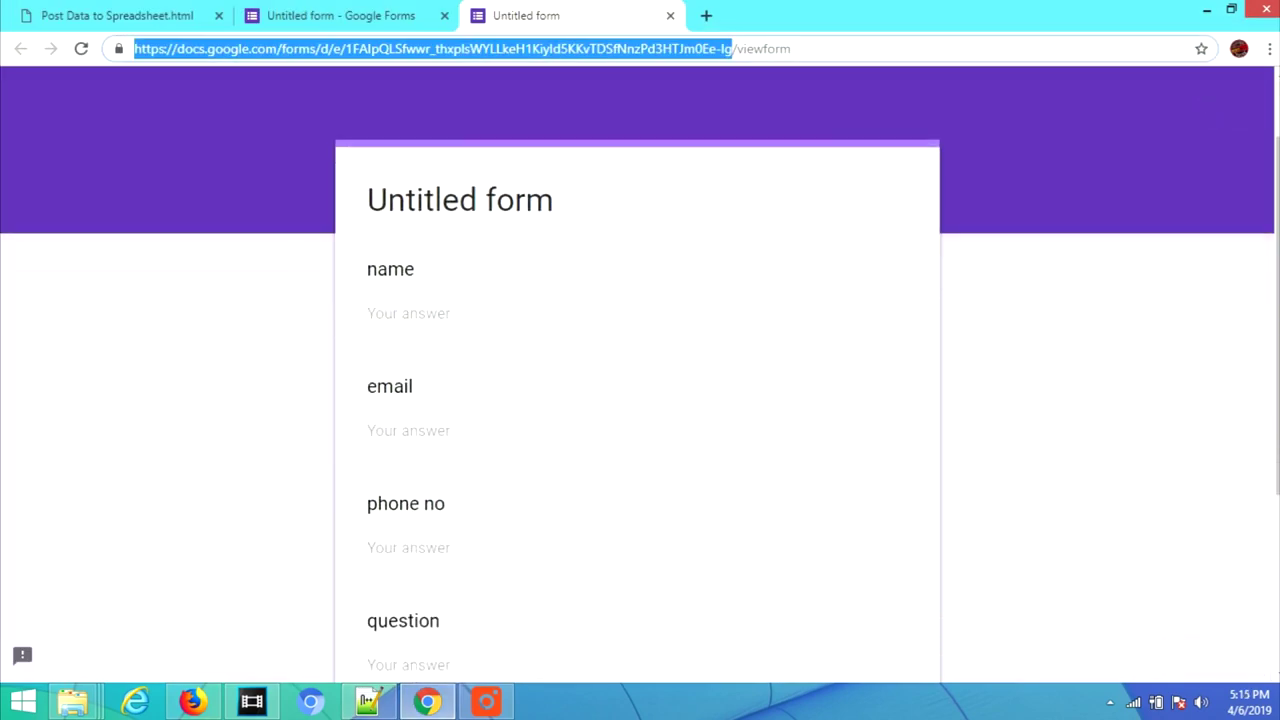
scroll(640, 400, down, 2)
scroll(640, 400, up, 3)
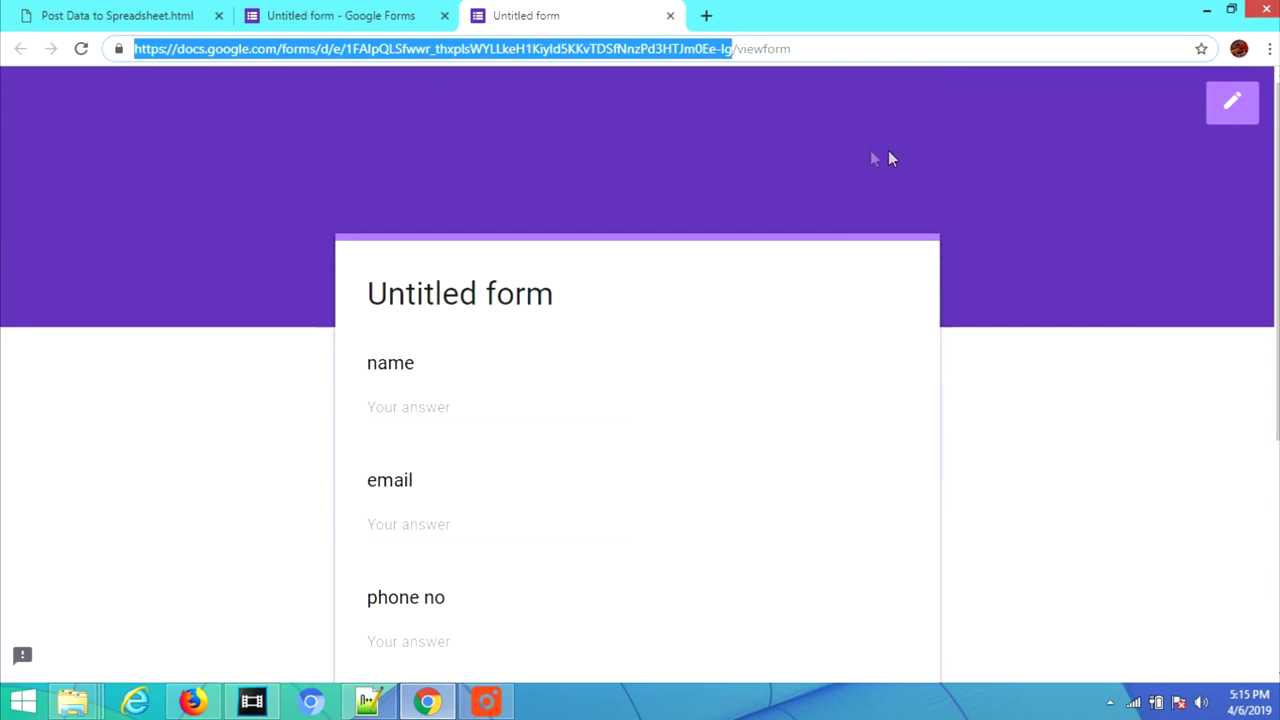
click(1243, 108)
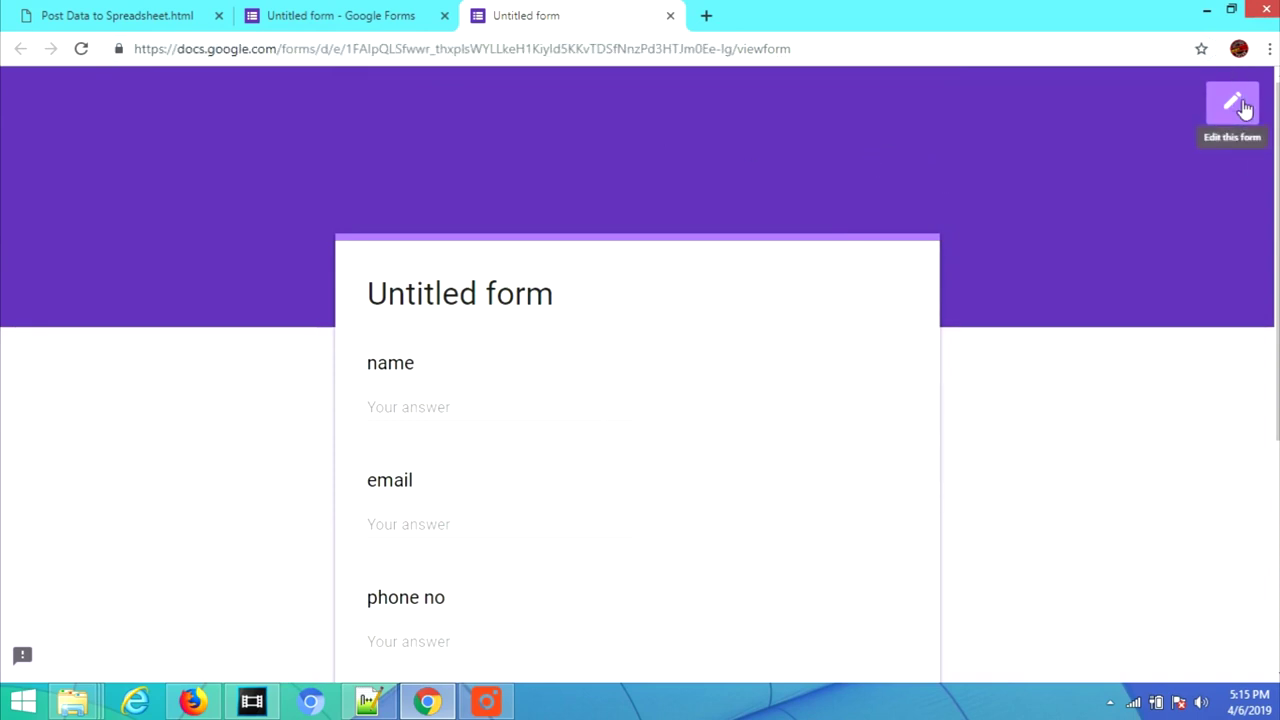
- Open DevTools on the form editor and switch to a responsive viewport
click(1240, 108)
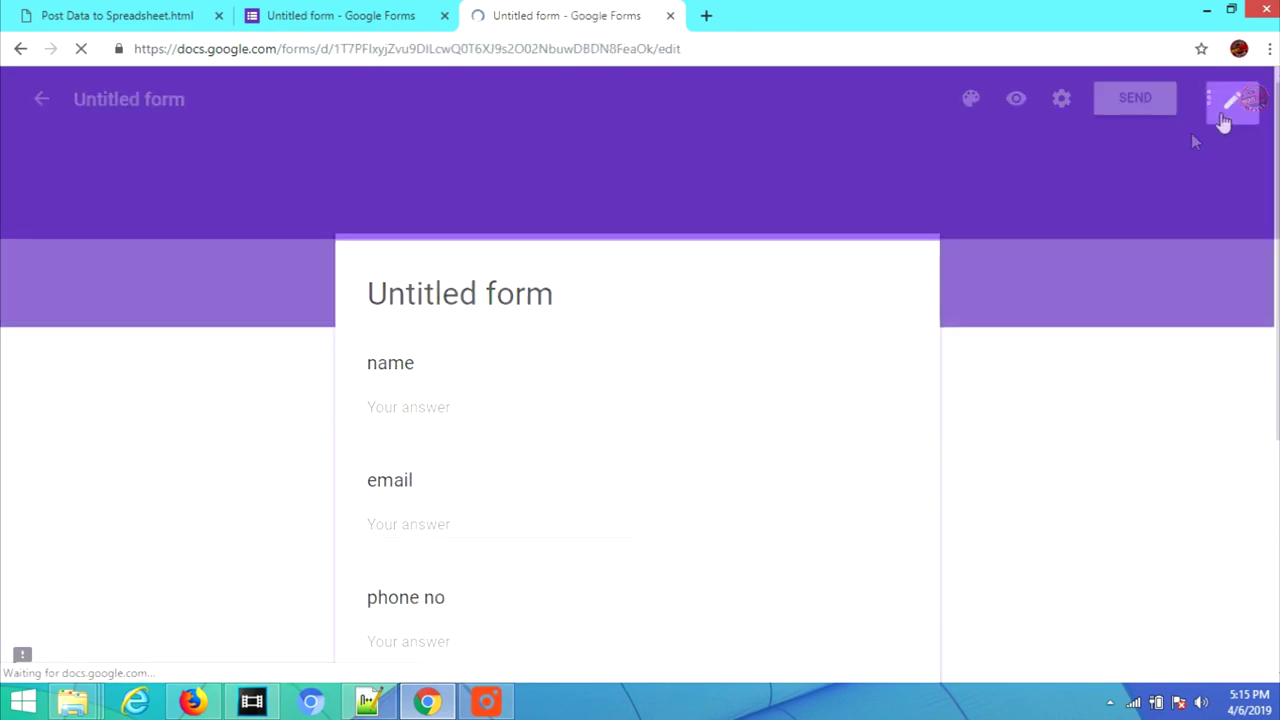
scroll(835, 290, down, 1)
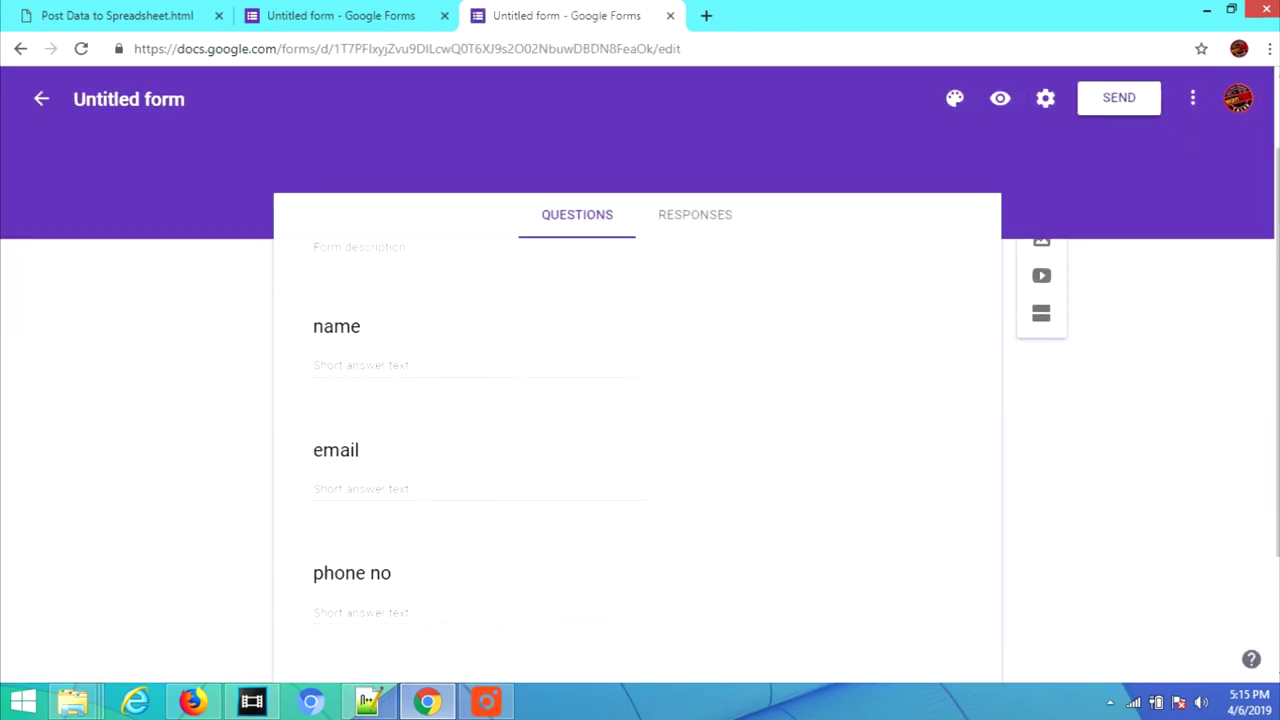
right_click(835, 285)
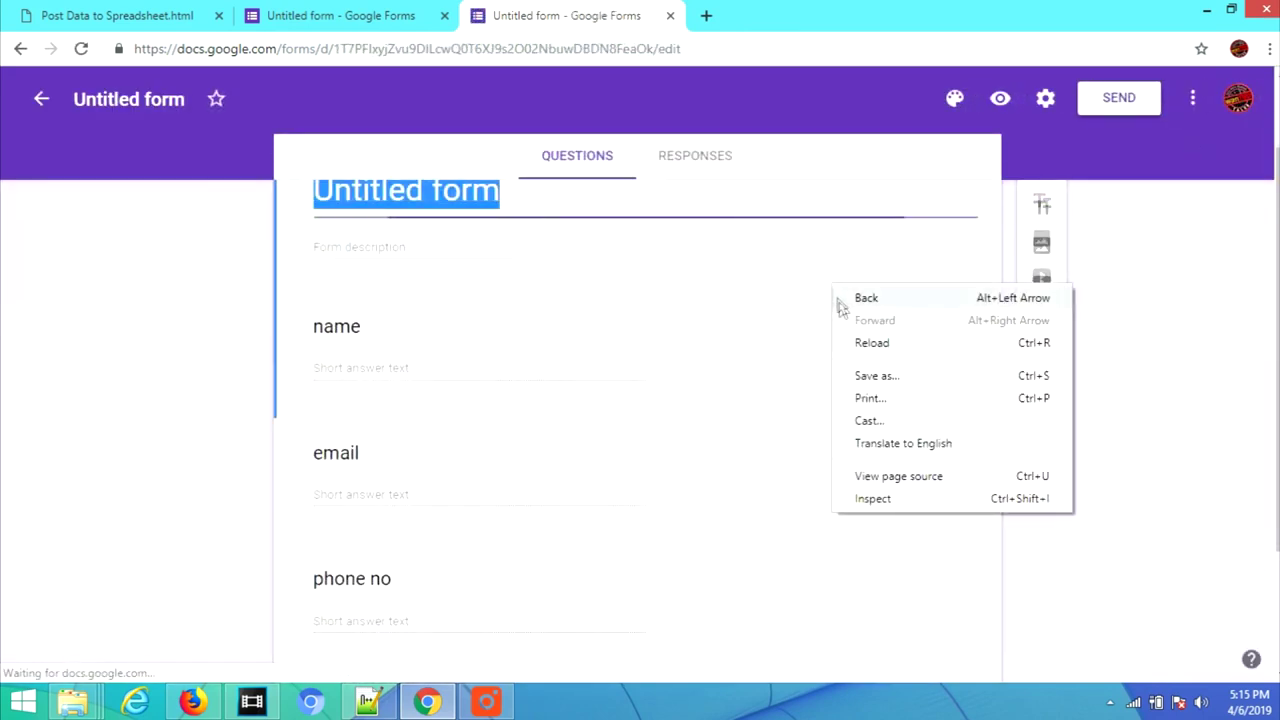
click(883, 500)
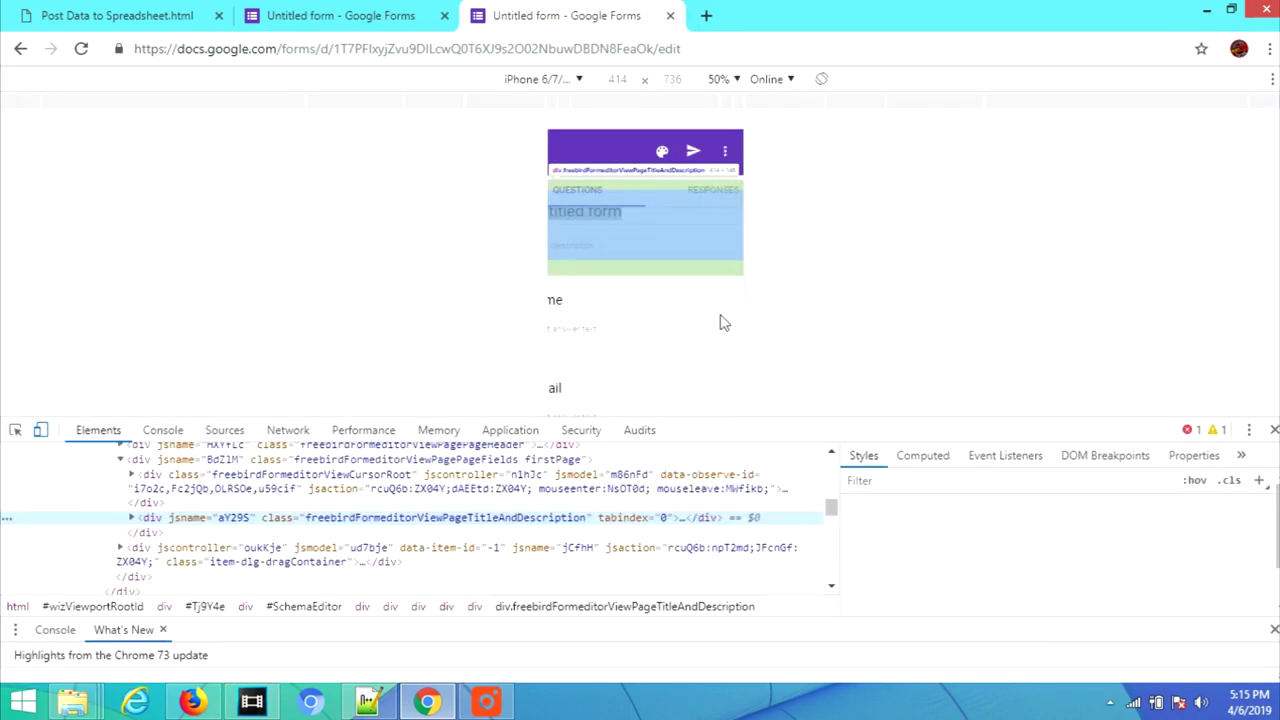
click(550, 82)
click(549, 105)
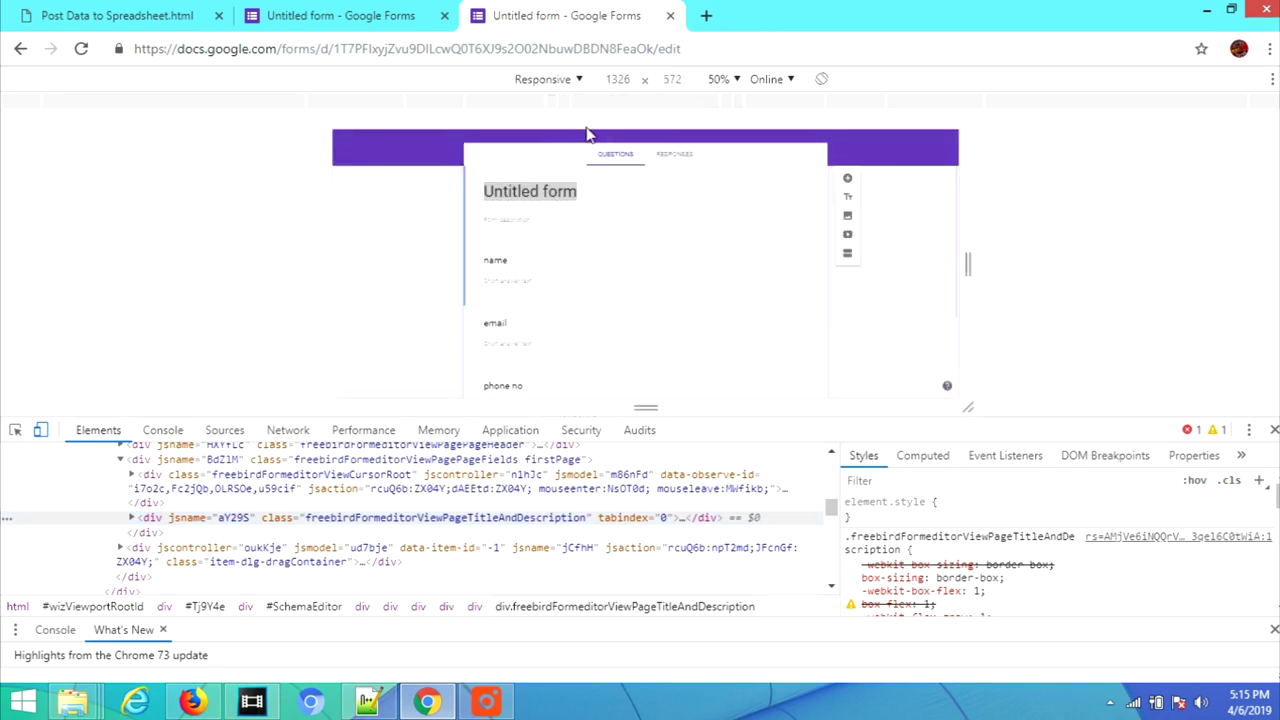
- Rename the form to 'wanTED Tutorial Form' and set the preview zoom to 100%
click(565, 196)
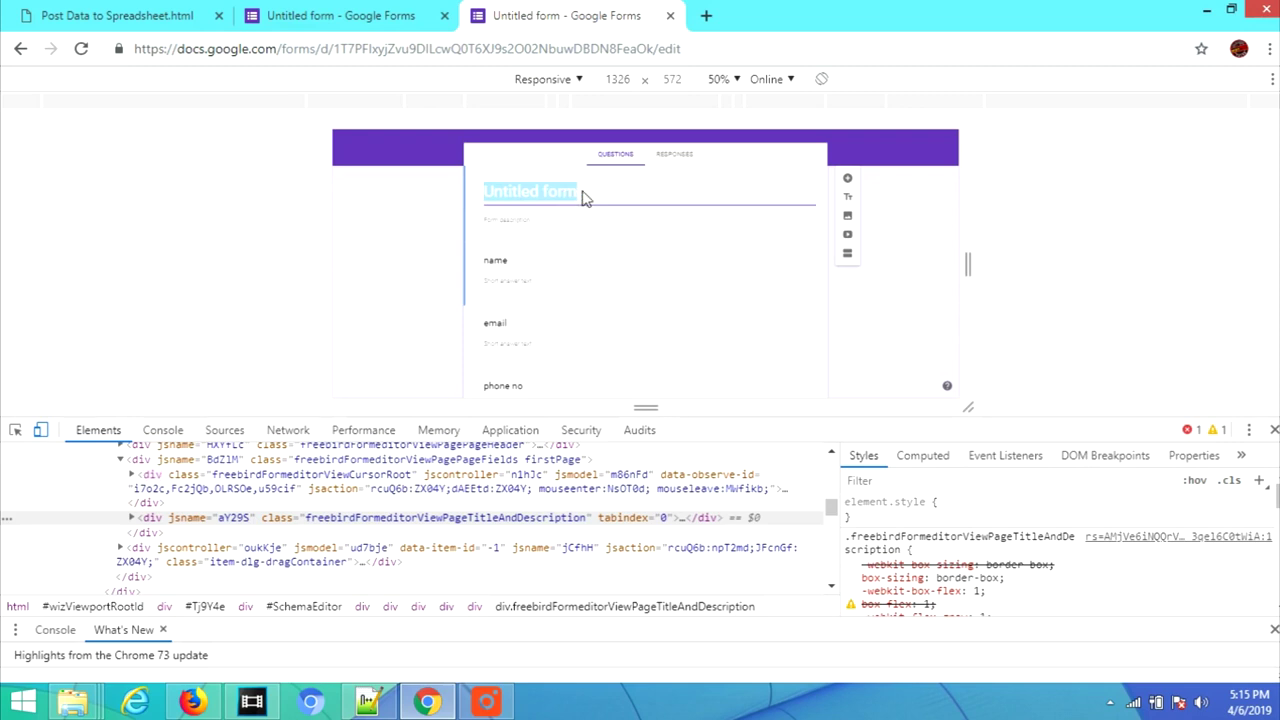
text(W)
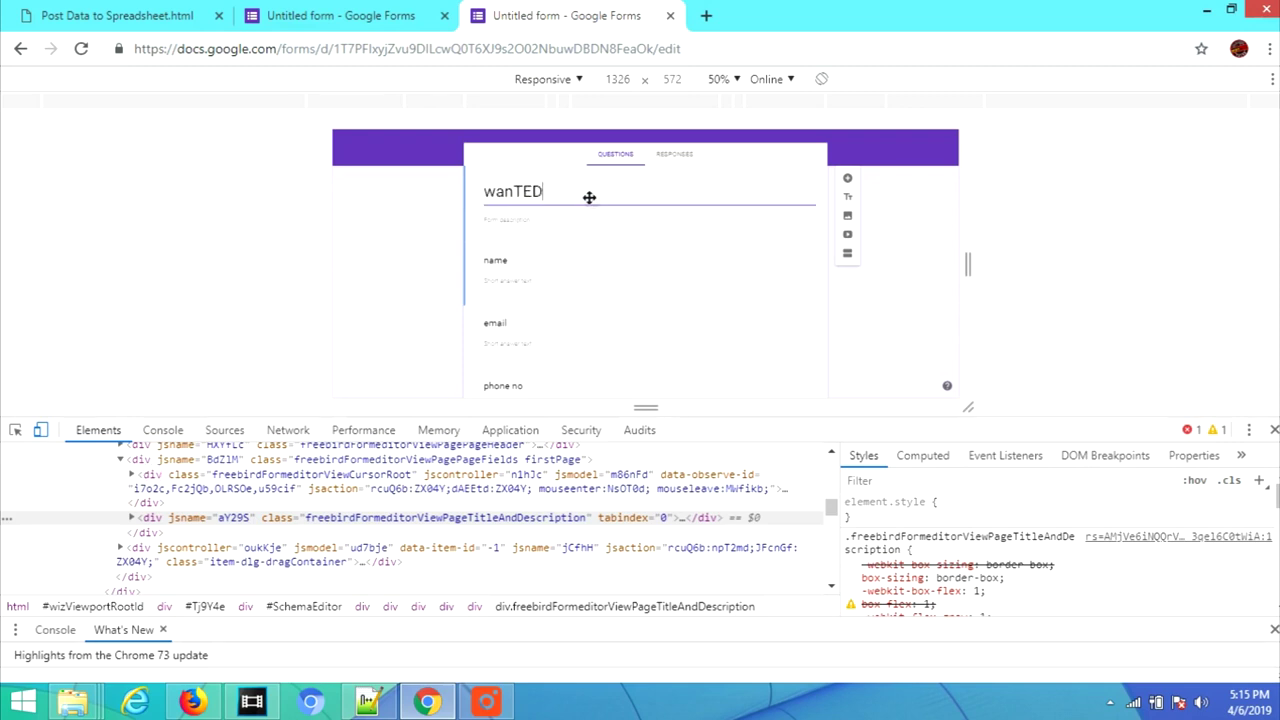
text(Tutorial Form)
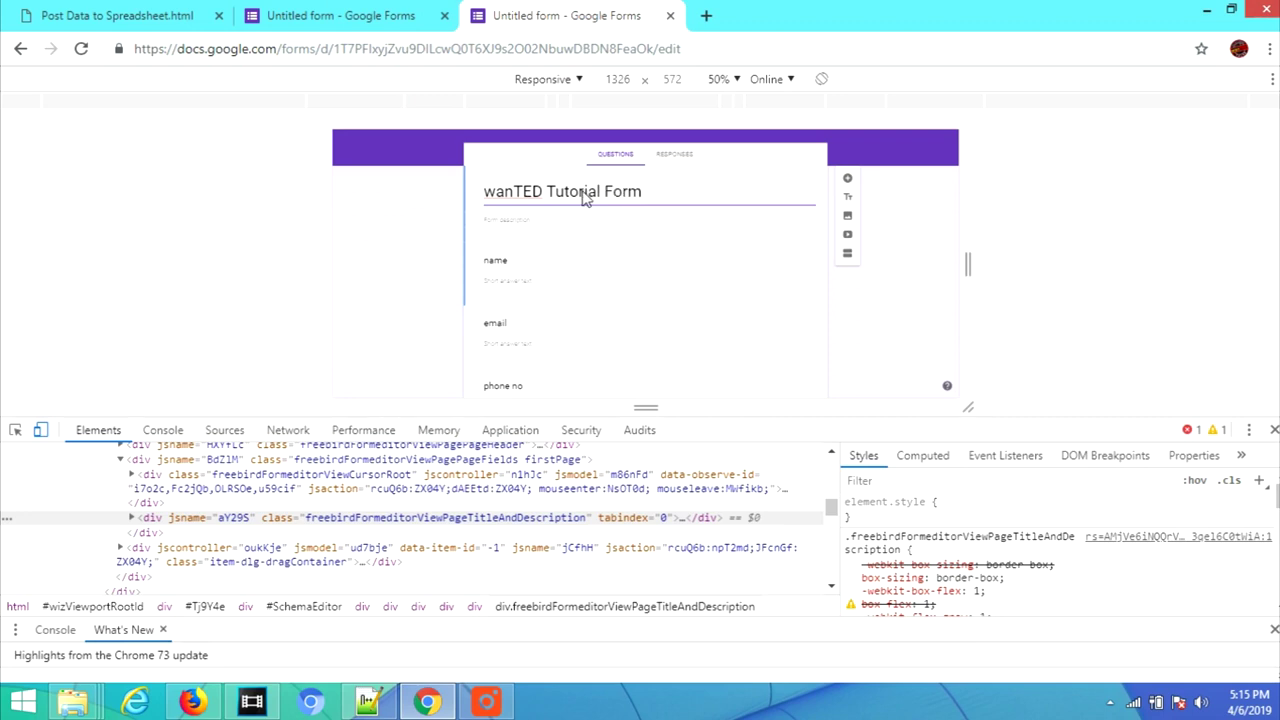
click(479, 268)
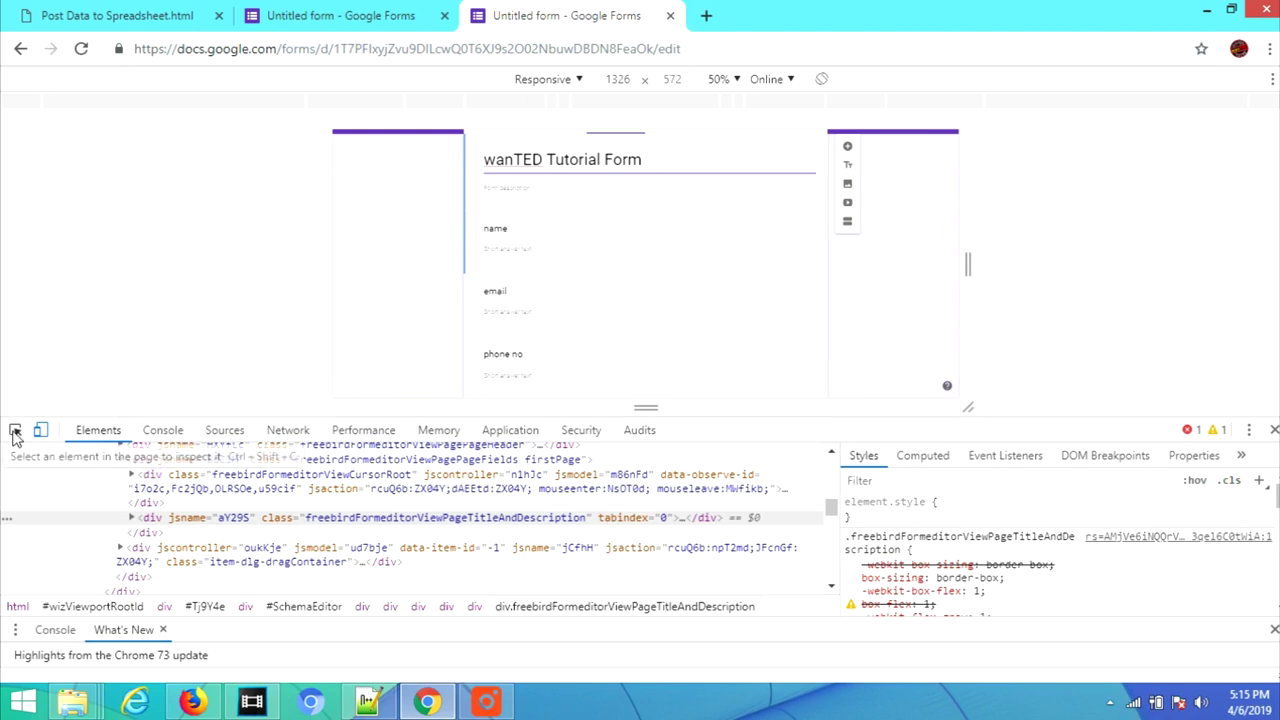
click(735, 80)
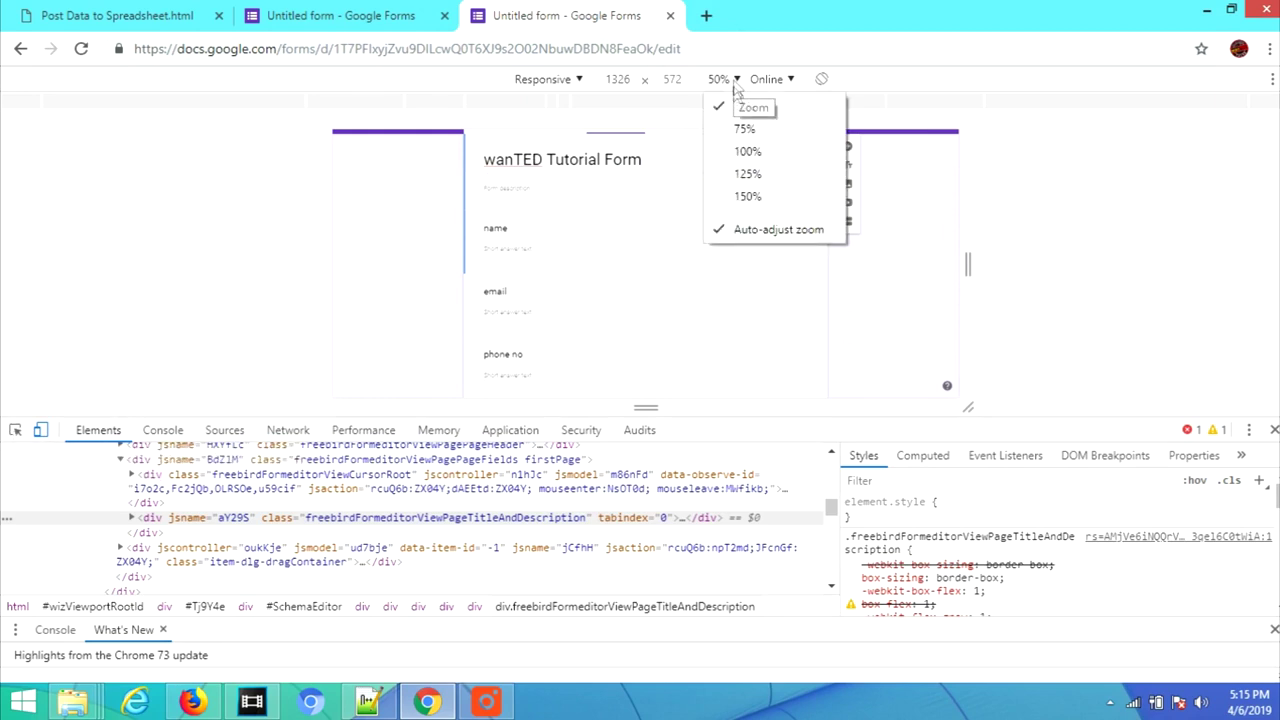
click(745, 155)
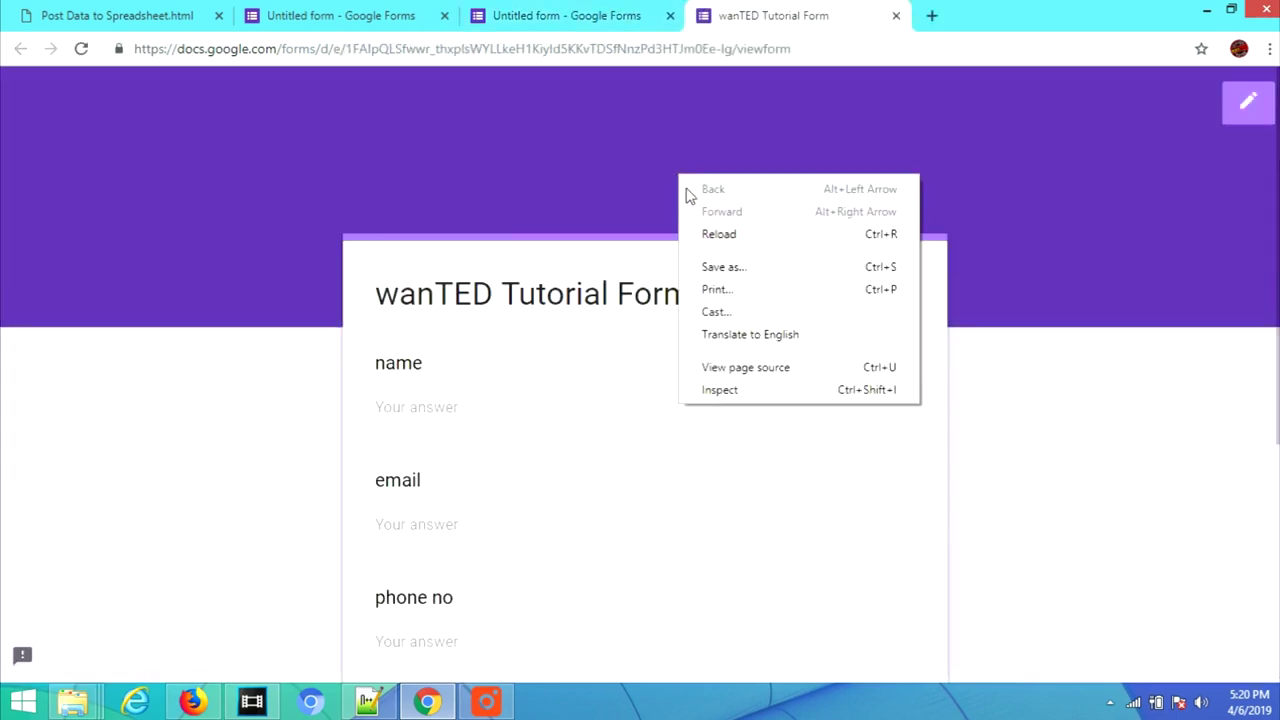
- Inspect the name field and paste its entry ID into a new Notepad note
click(757, 392)
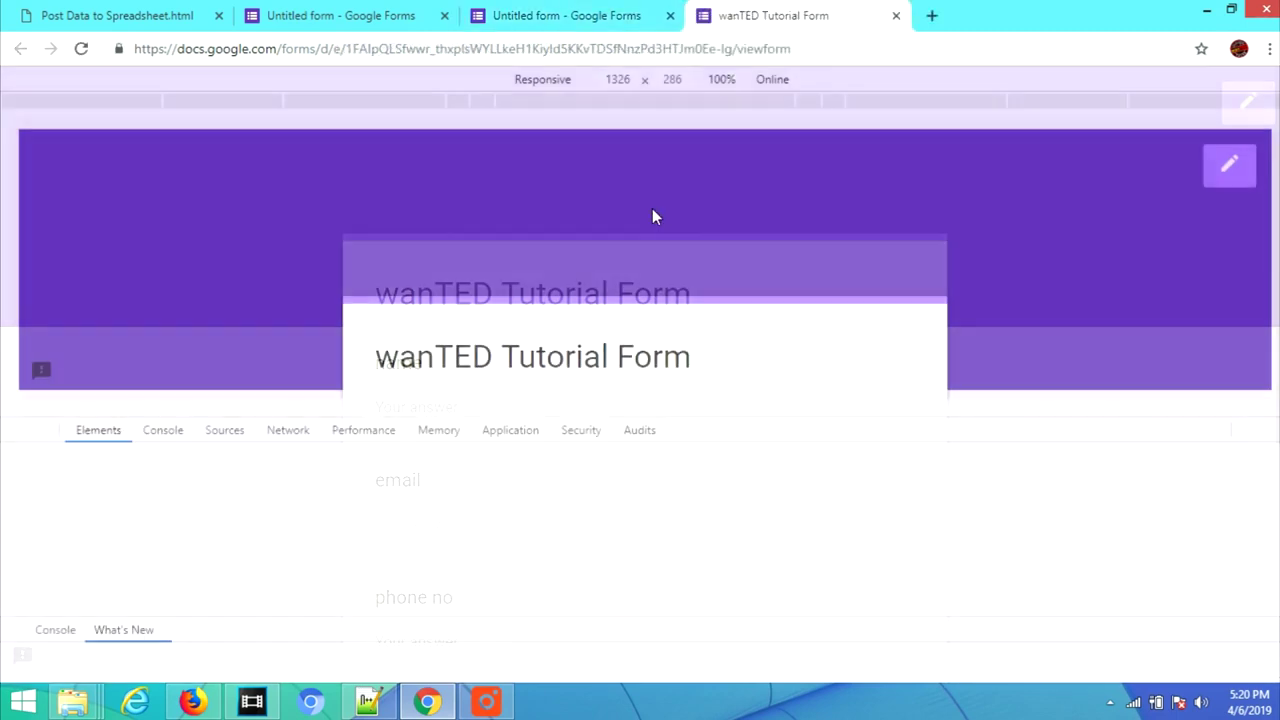
scroll(643, 237, down, 1)
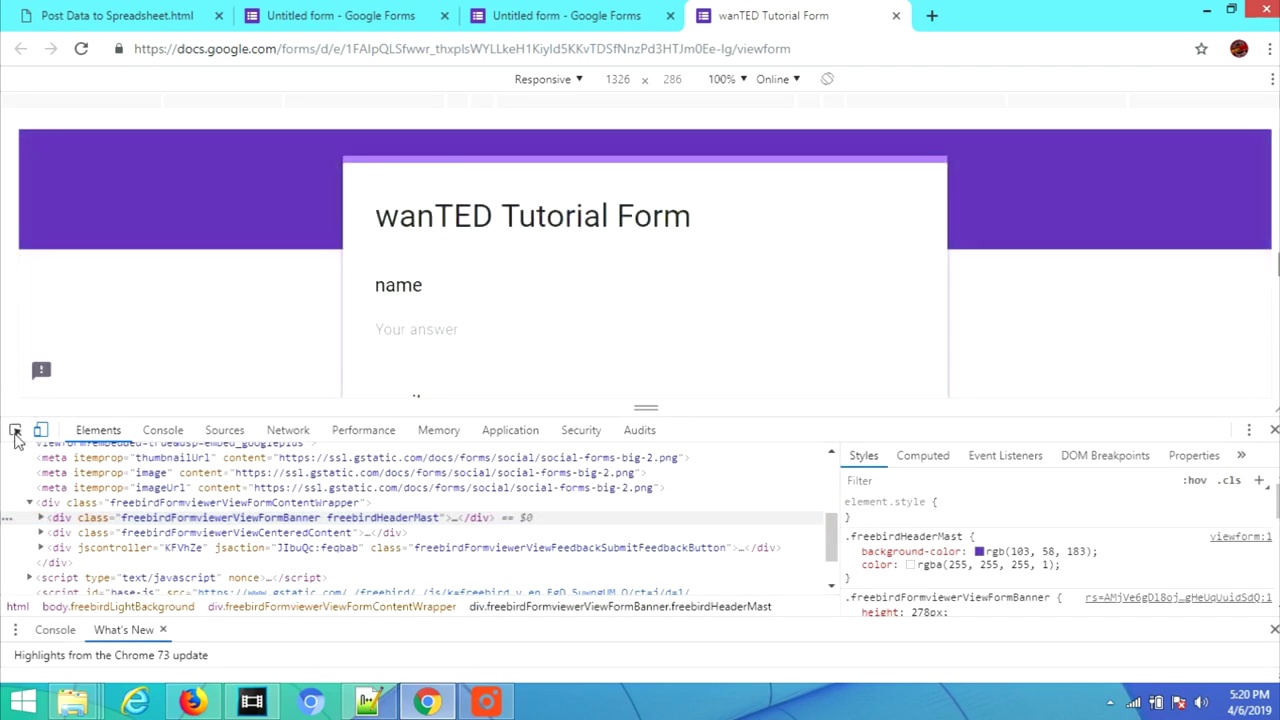
click(15, 432)
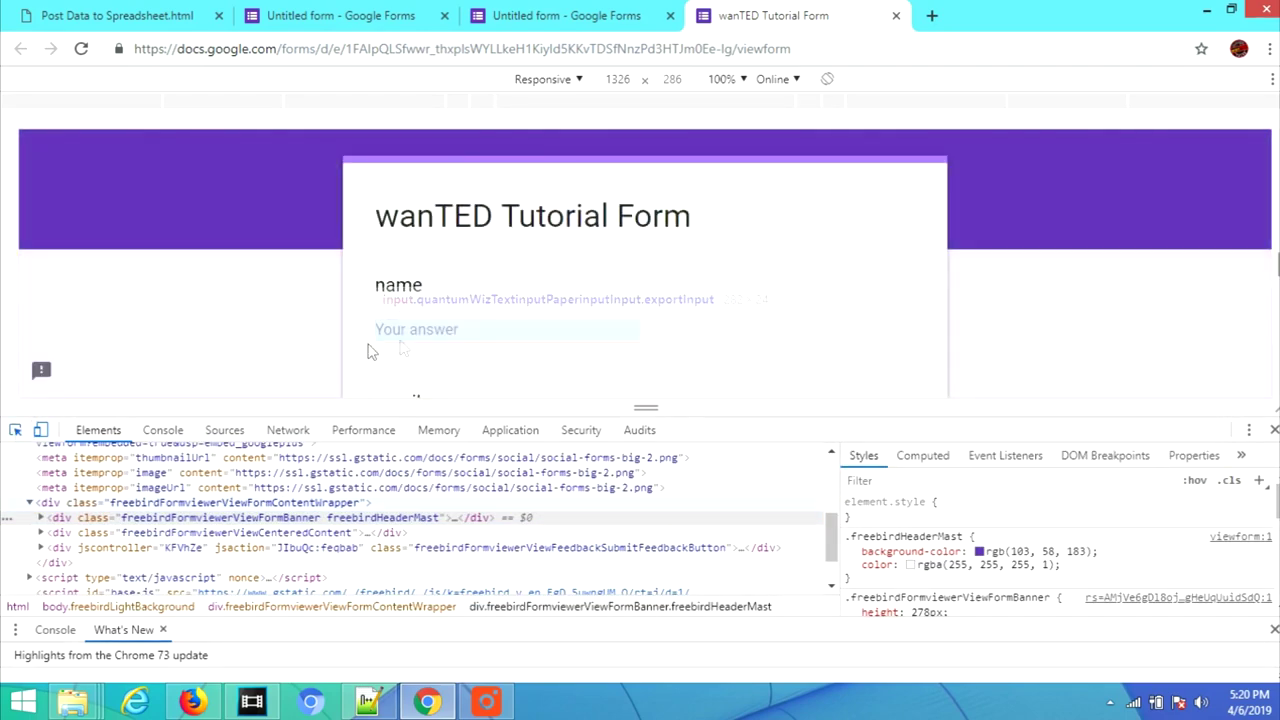
click(477, 333)
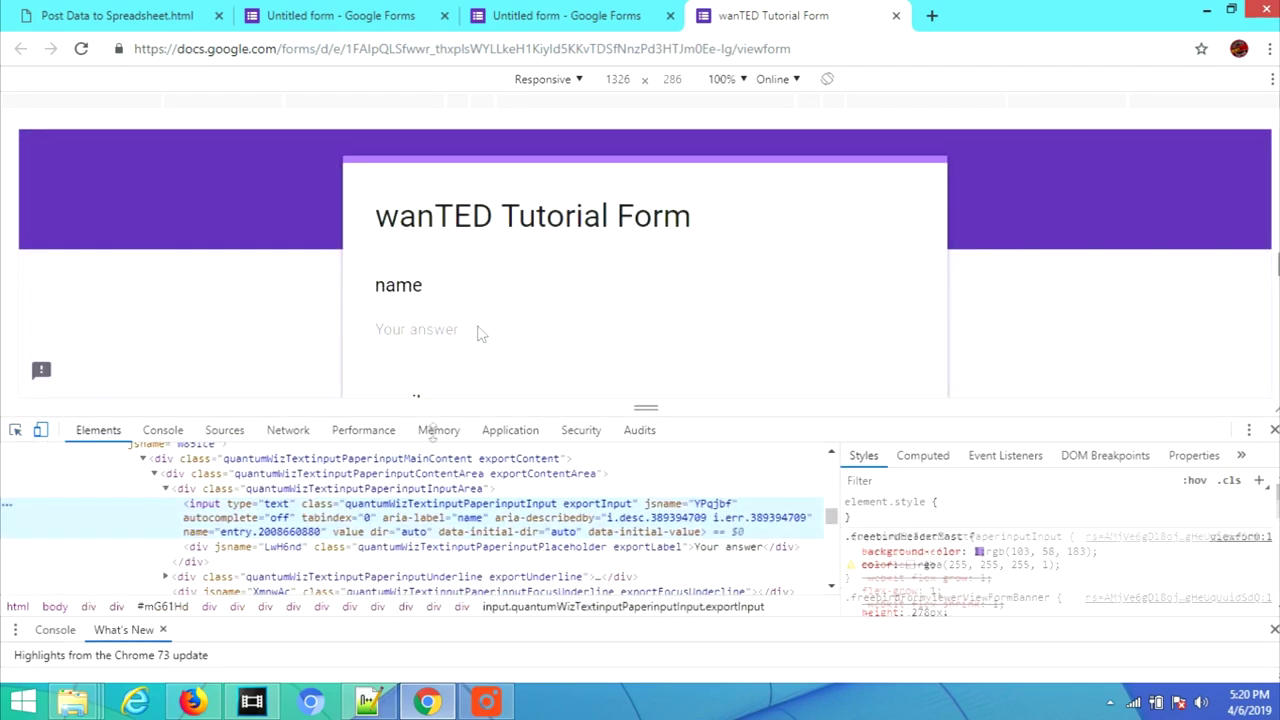
double_click(263, 533)
key(ctrl+c)
key(super+r)
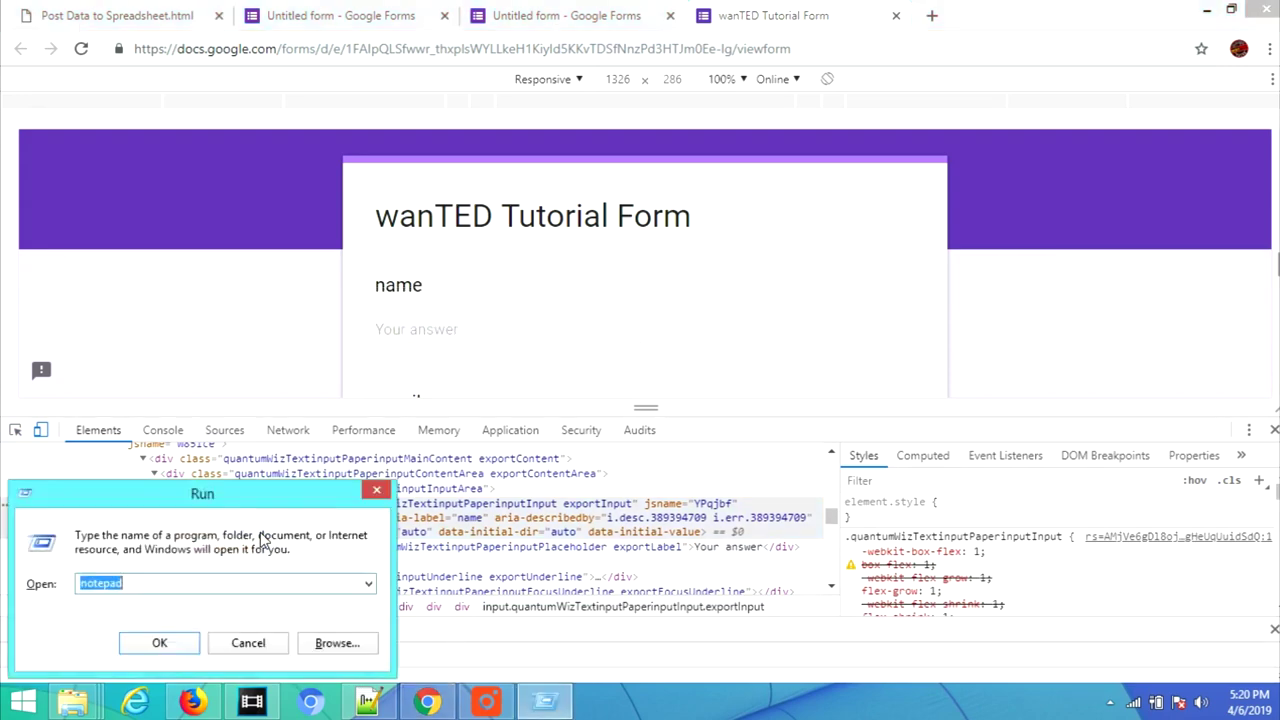
key(Return)
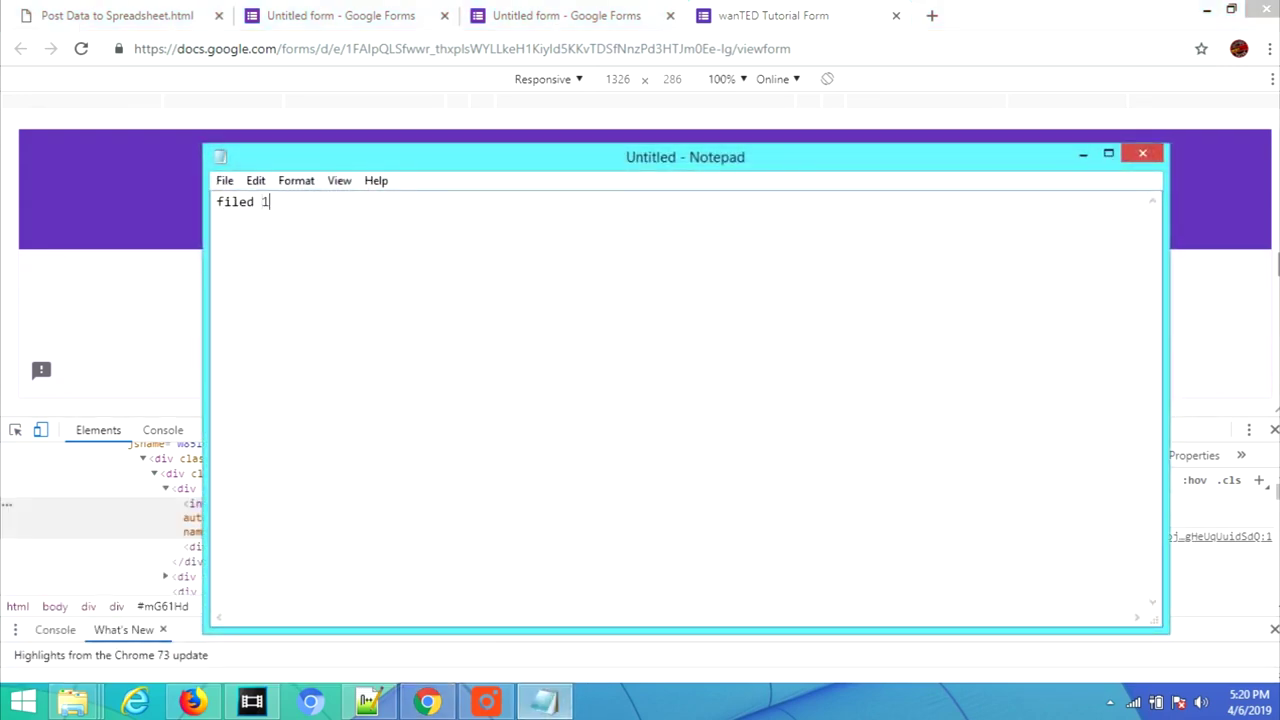
key(ctrl+v)
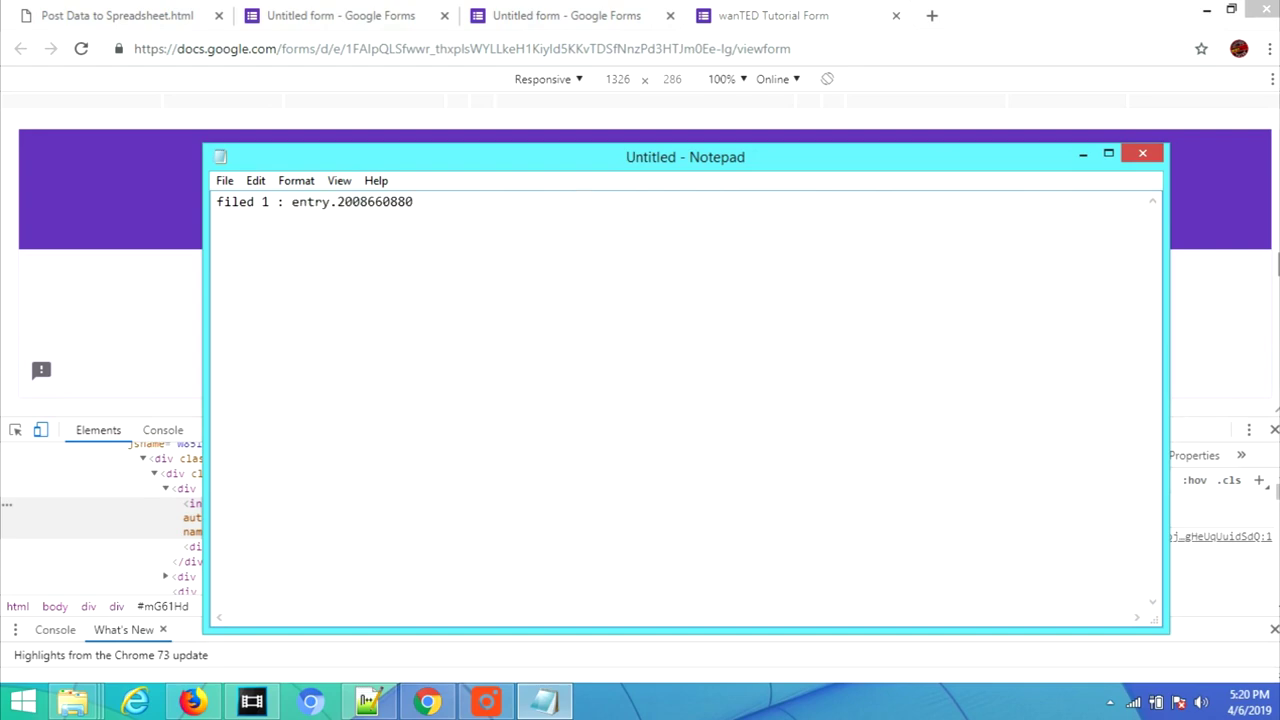
- Copy the email field's entry ID into the note after f2
key(alt+Tab)
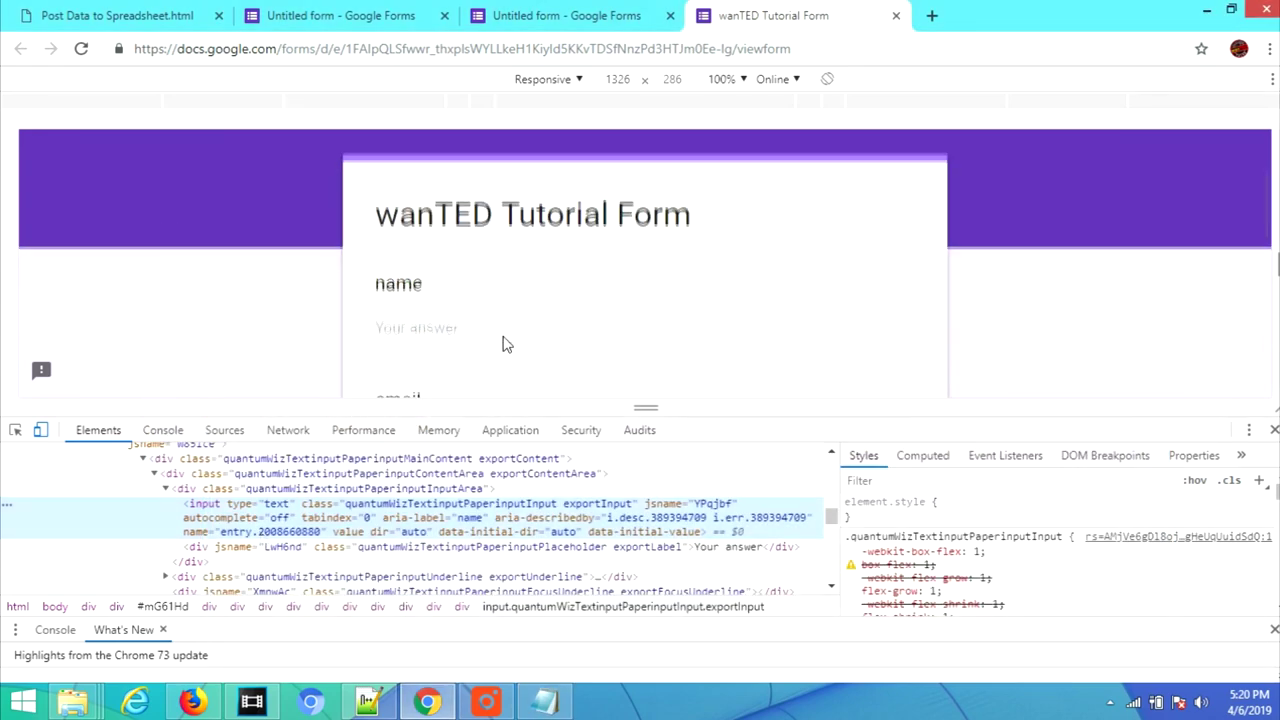
scroll(480, 340, down, 2)
click(15, 430)
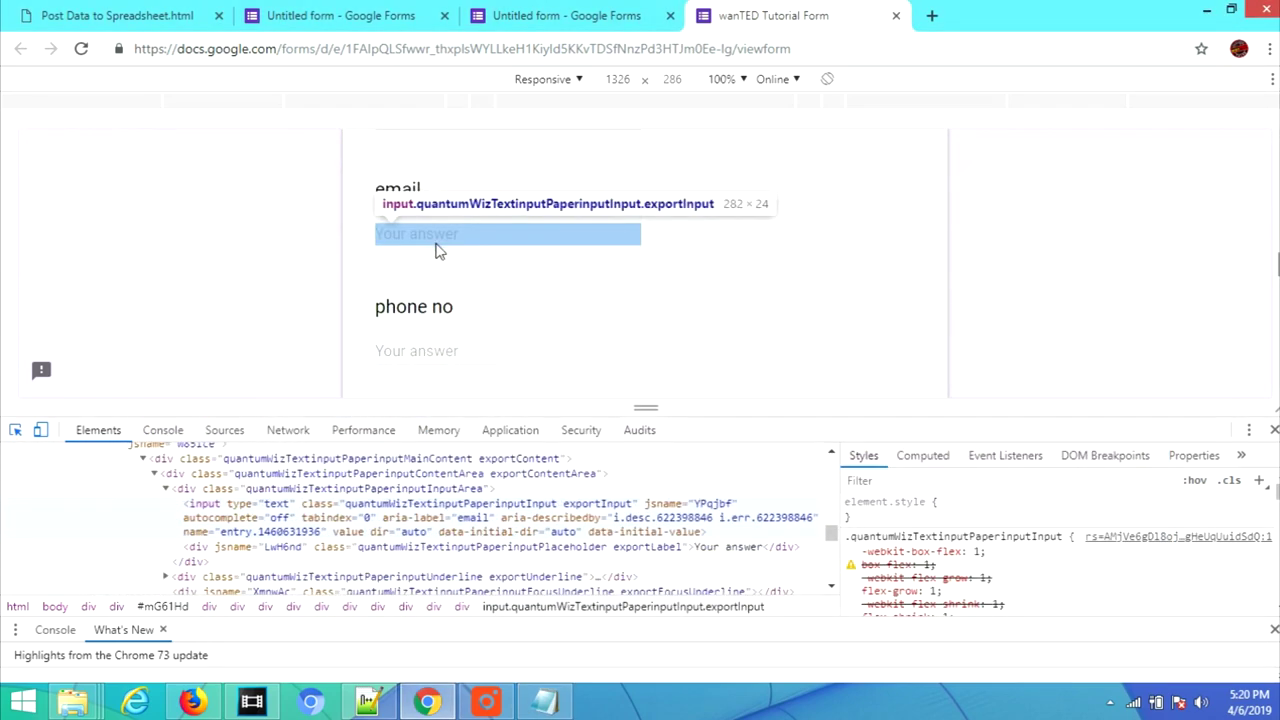
click(430, 234)
double_click(292, 533)
key(alt+Tab)
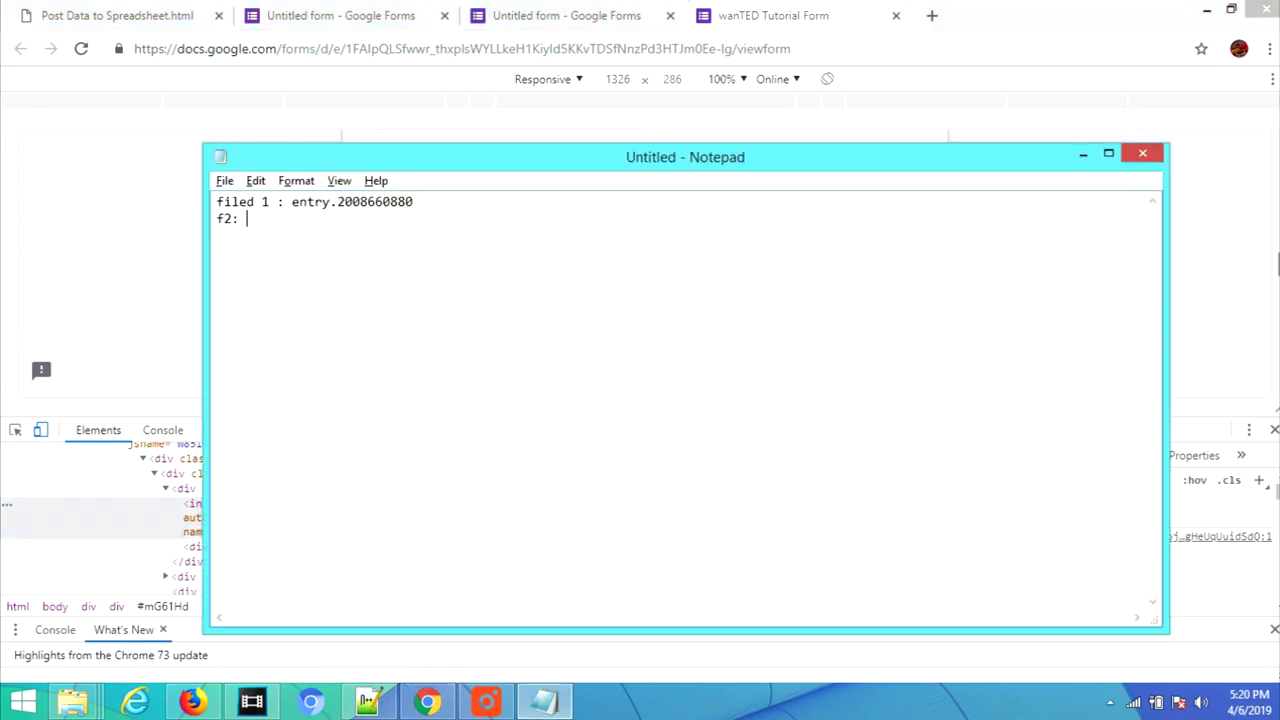
text(entry.1460631936)
- Copy the phone no field's entry ID into the note after f3
key(alt+Tab)
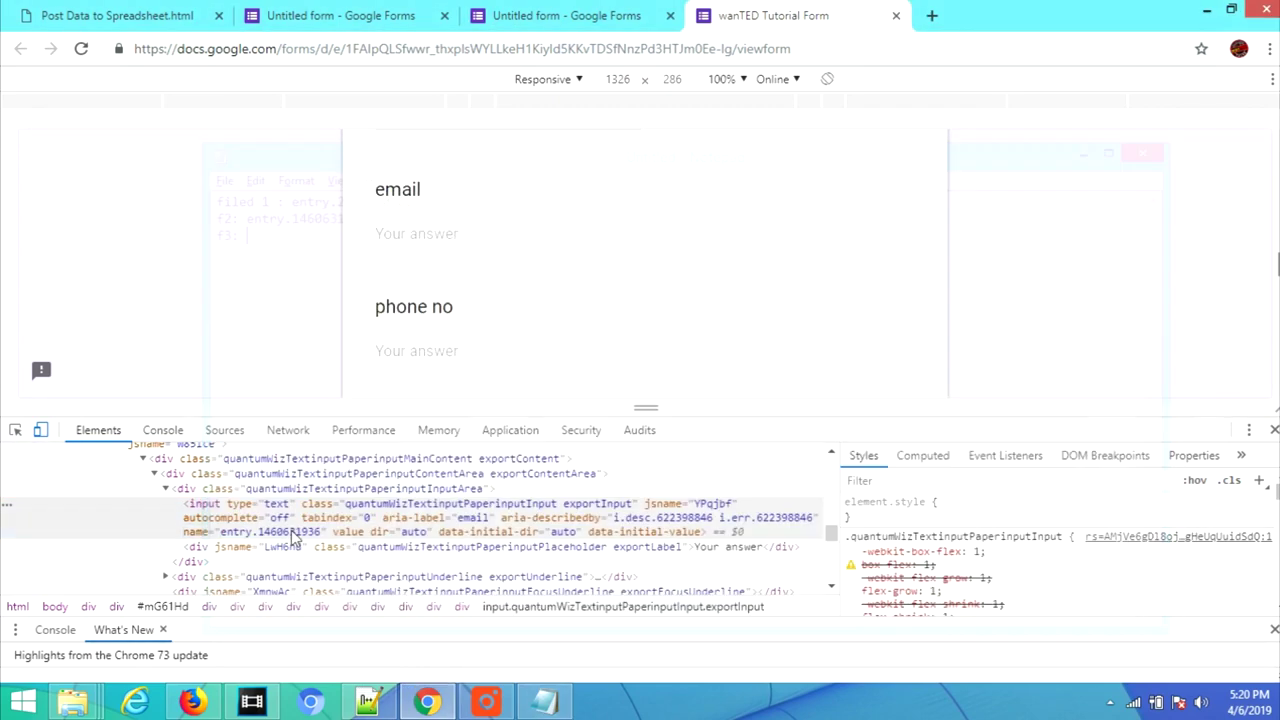
click(15, 430)
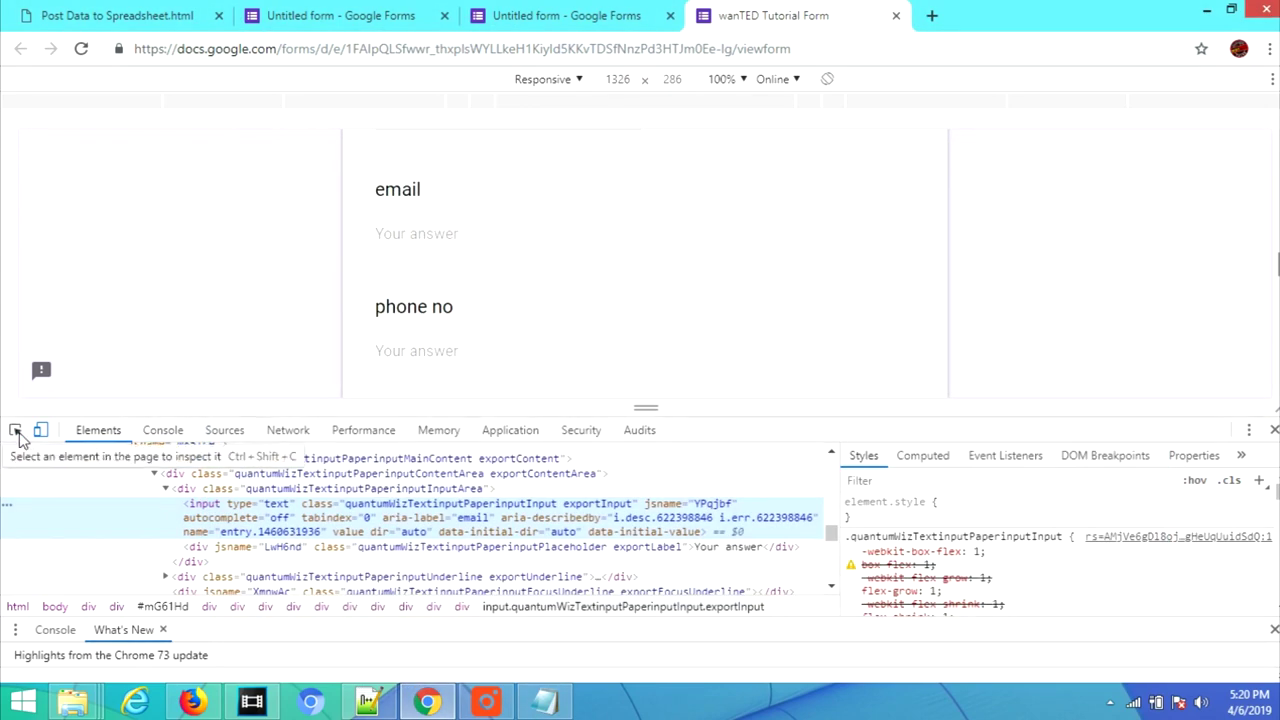
click(425, 350)
double_click(367, 533)
key(ctrl+c)
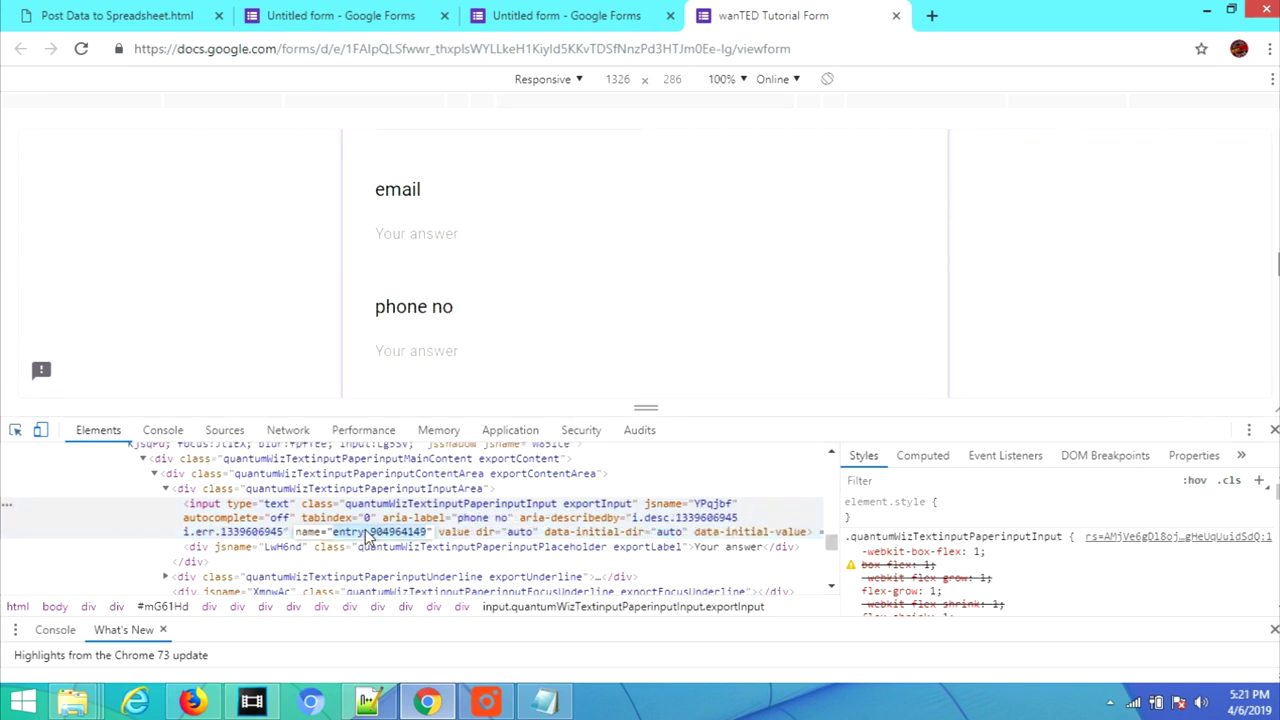
key(alt+Tab)
key(ctrl+v)
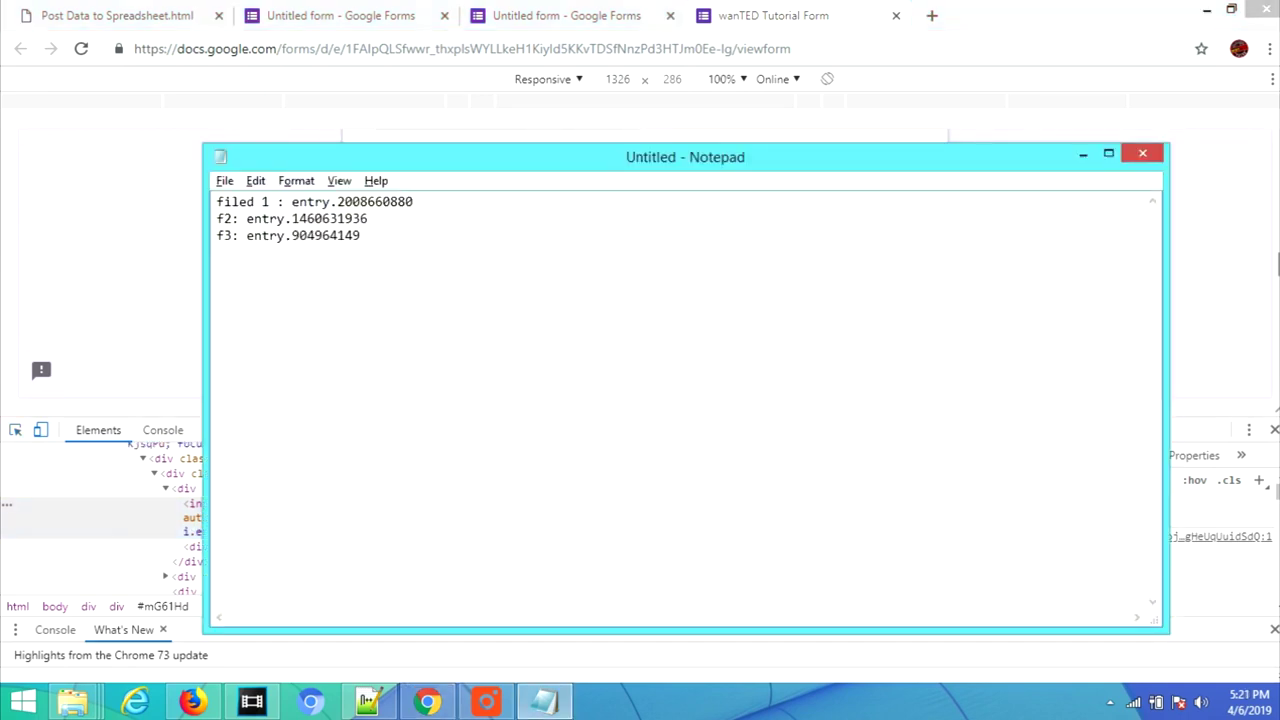
- Copy the question field's entry ID after f4, then cancel saving the note
key(alt+Tab)
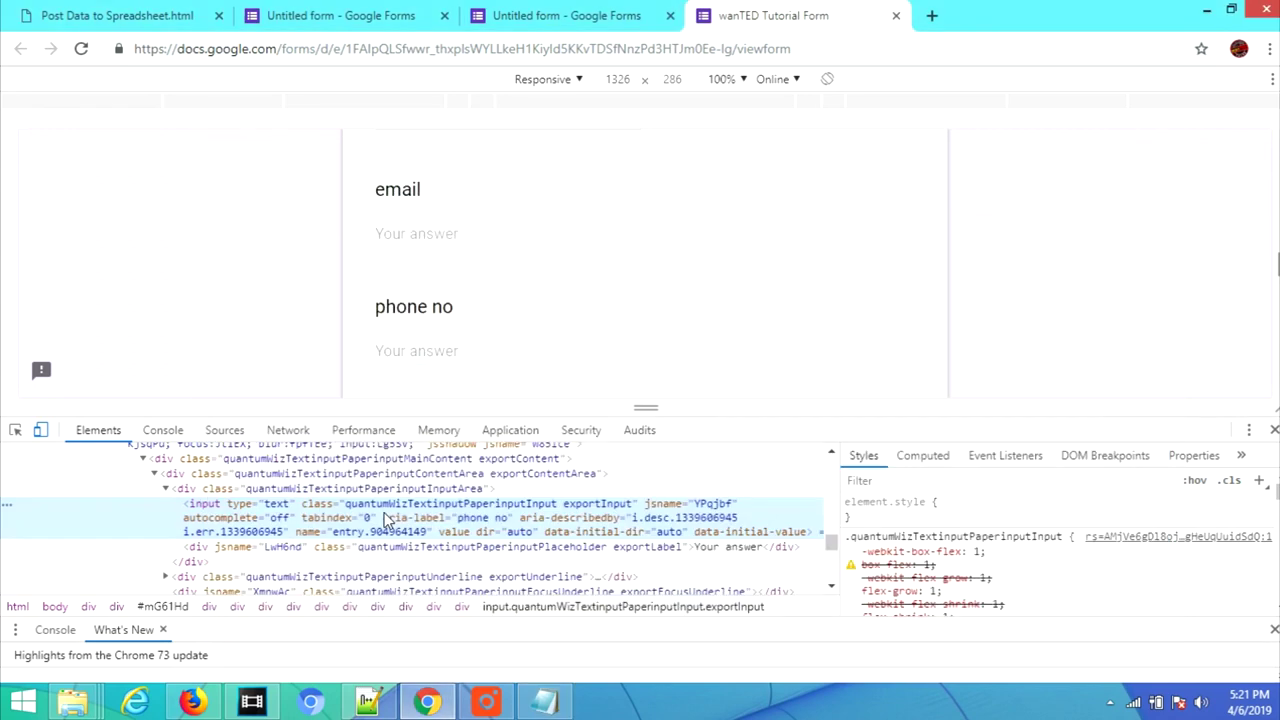
scroll(575, 302, down, 3)
click(15, 430)
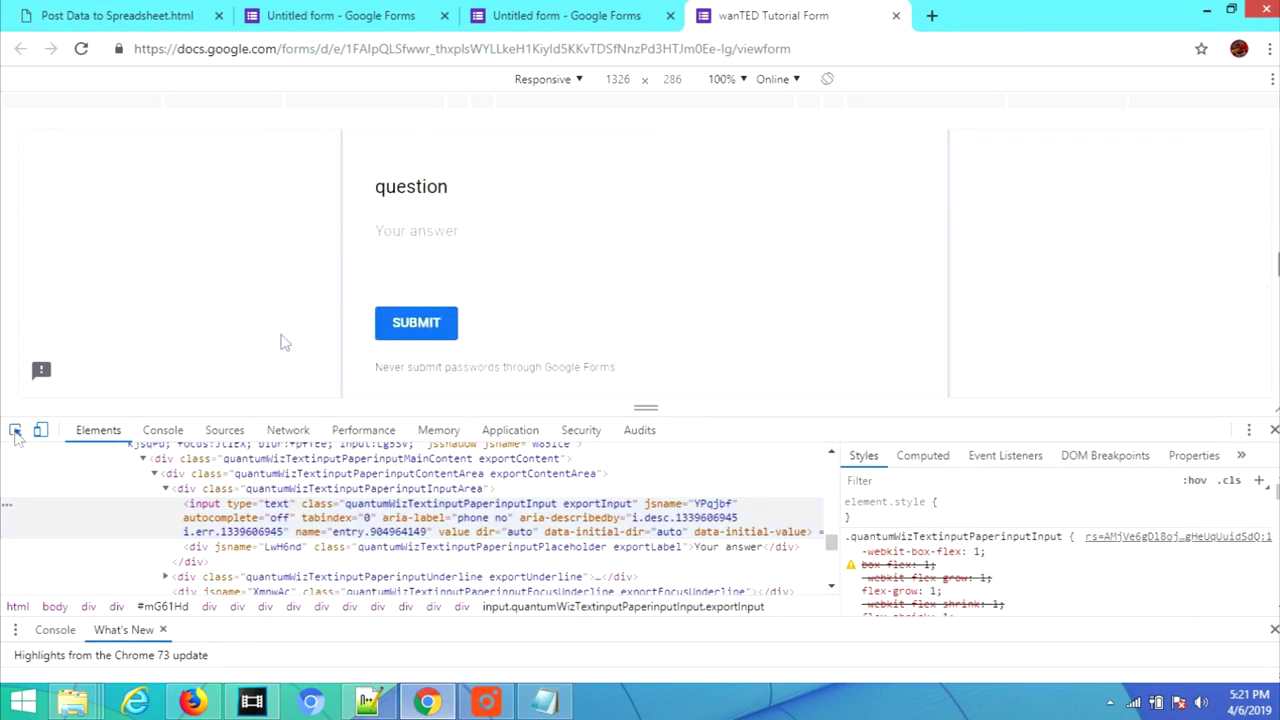
click(443, 232)
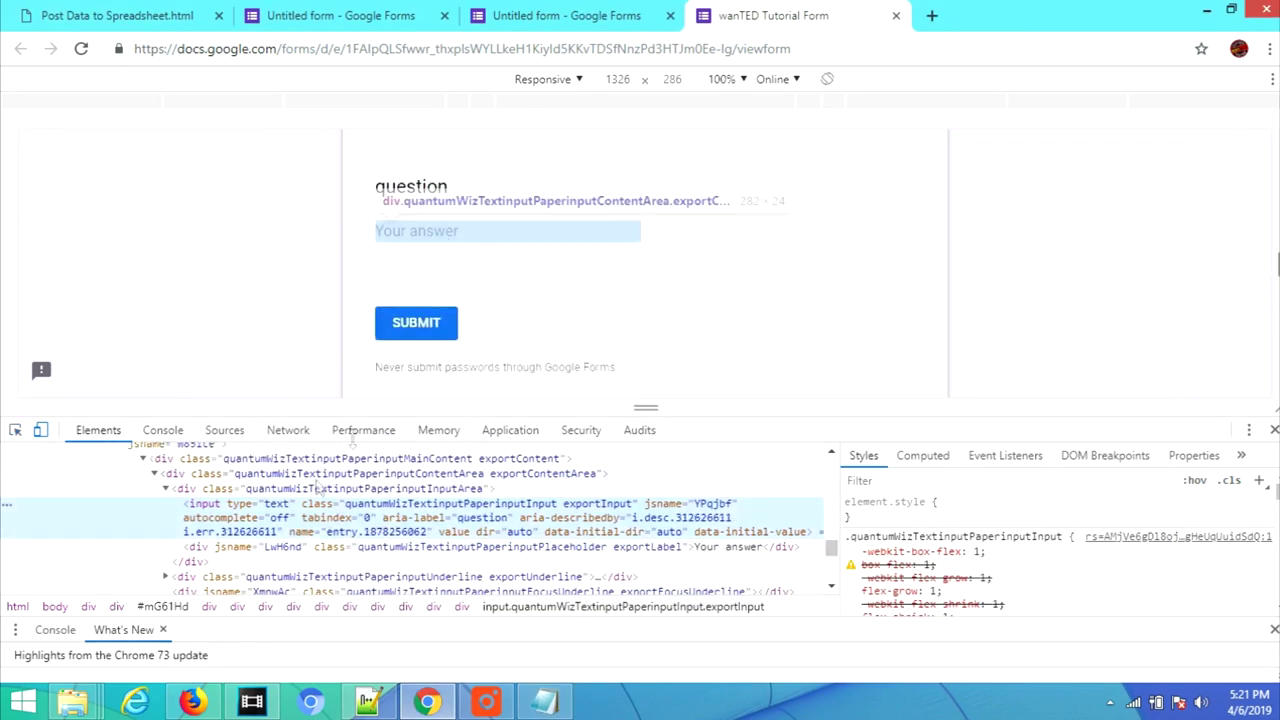
double_click(360, 532)
key(ctrl+c)
key(alt+Tab)
key(ctrl+v)
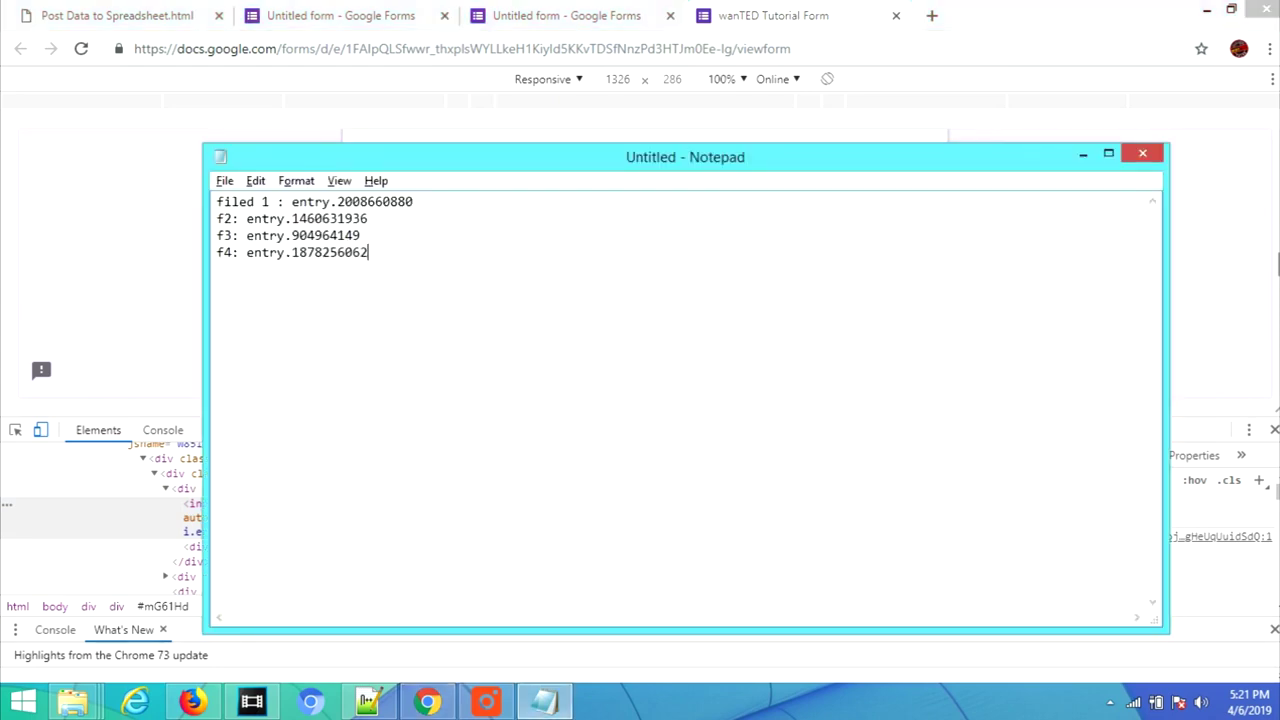
key(ctrl+s)
click(800, 612)
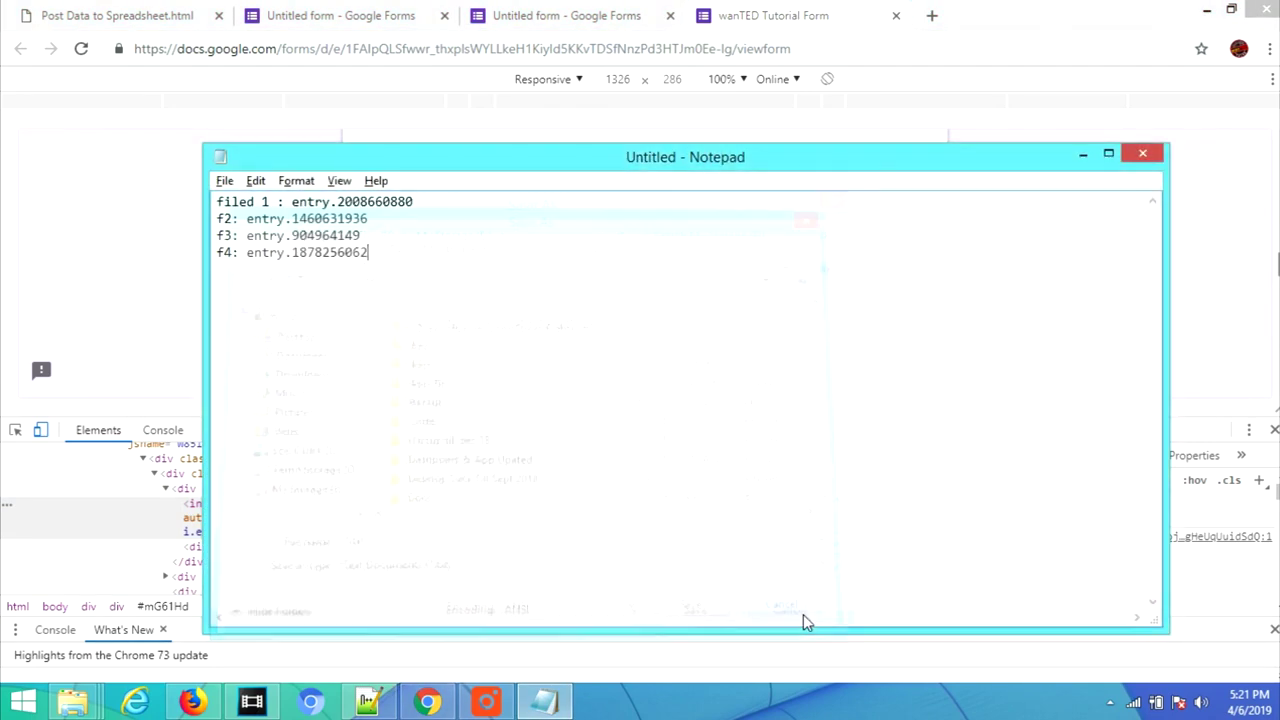
- Replace the field1 and field2 keys in the ajax data line with the first two new entry IDs
key(alt+Tab)
drag(732, 48, 76, 60)
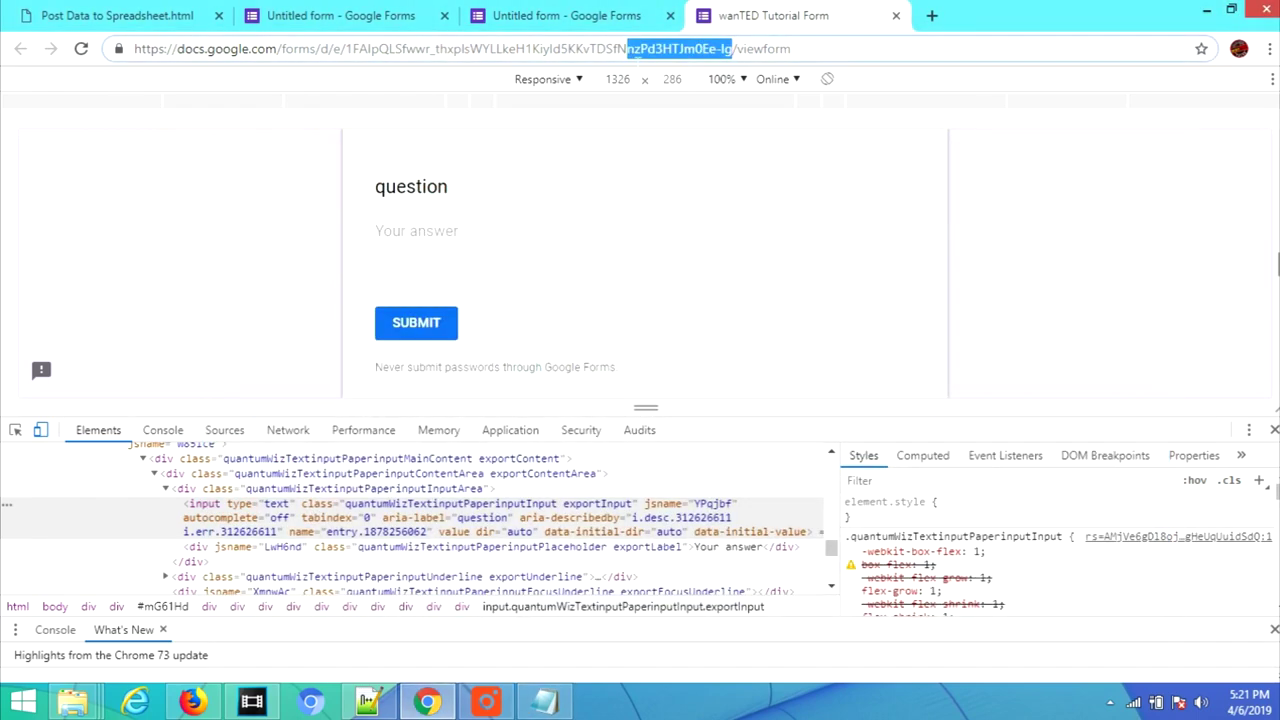
key(alt+Tab)
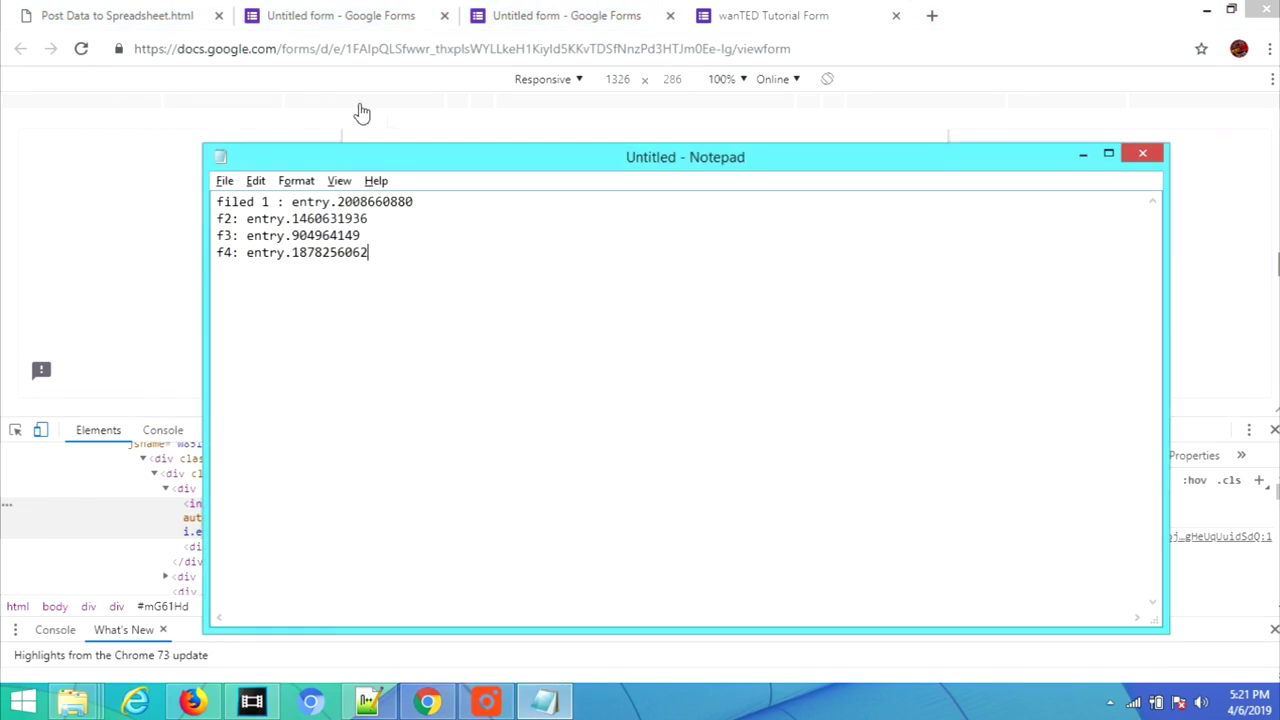
click(370, 700)
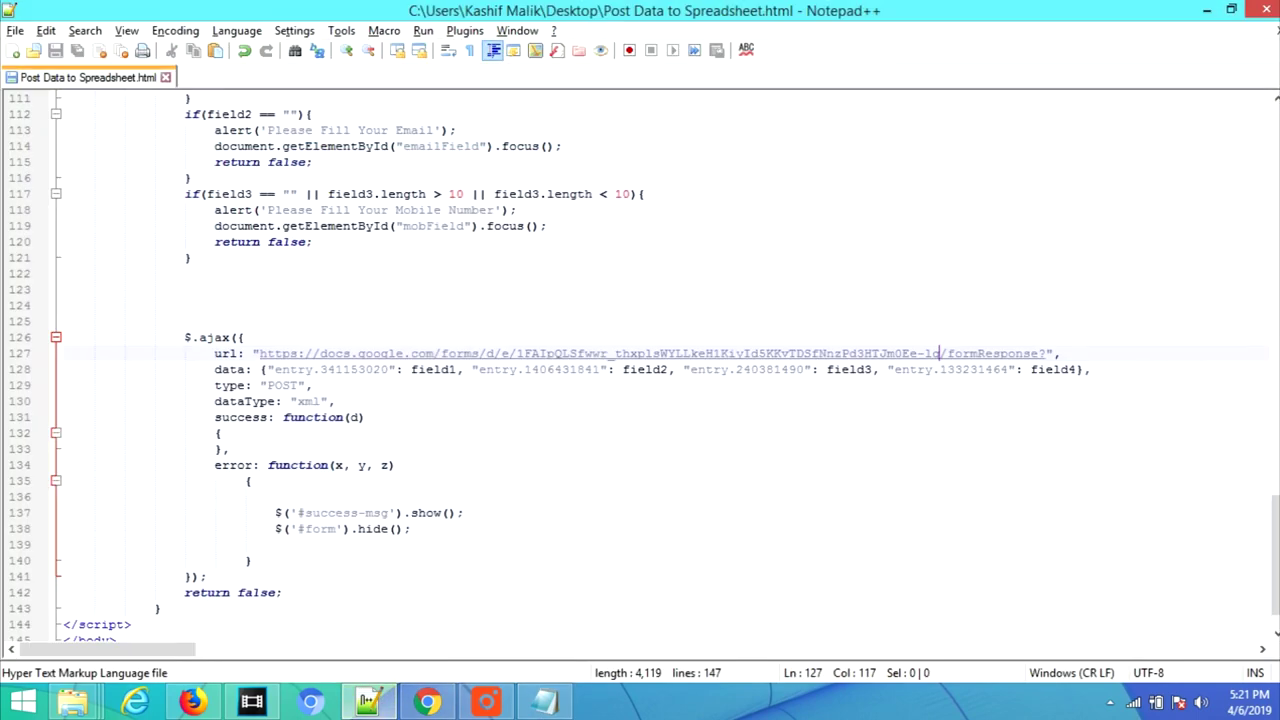
key(alt+Tab)
mouse_move(413, 201)
mouse_down()
mouse_move(366, 218)
mouse_move(298, 201)
mouse_up()
key(alt+Tab)
drag(275, 369, 383, 369)
key(ctrl+v)
key(alt+Tab)
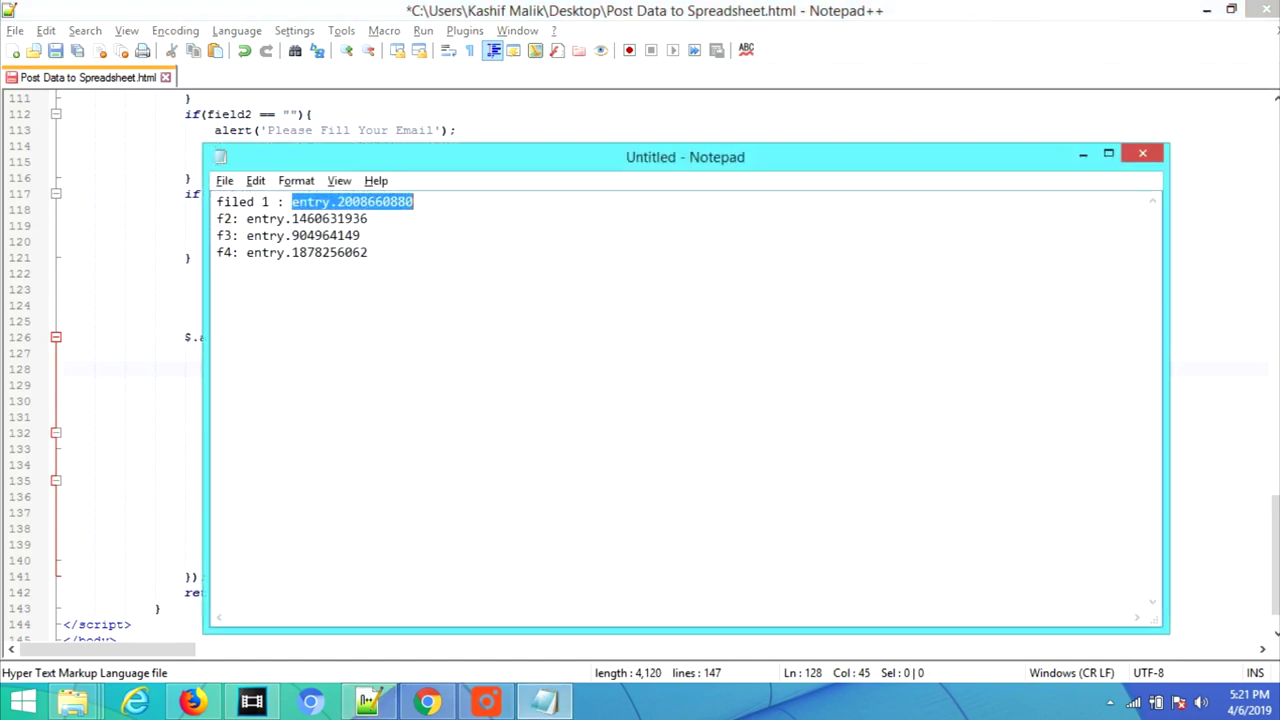
drag(368, 218, 247, 218)
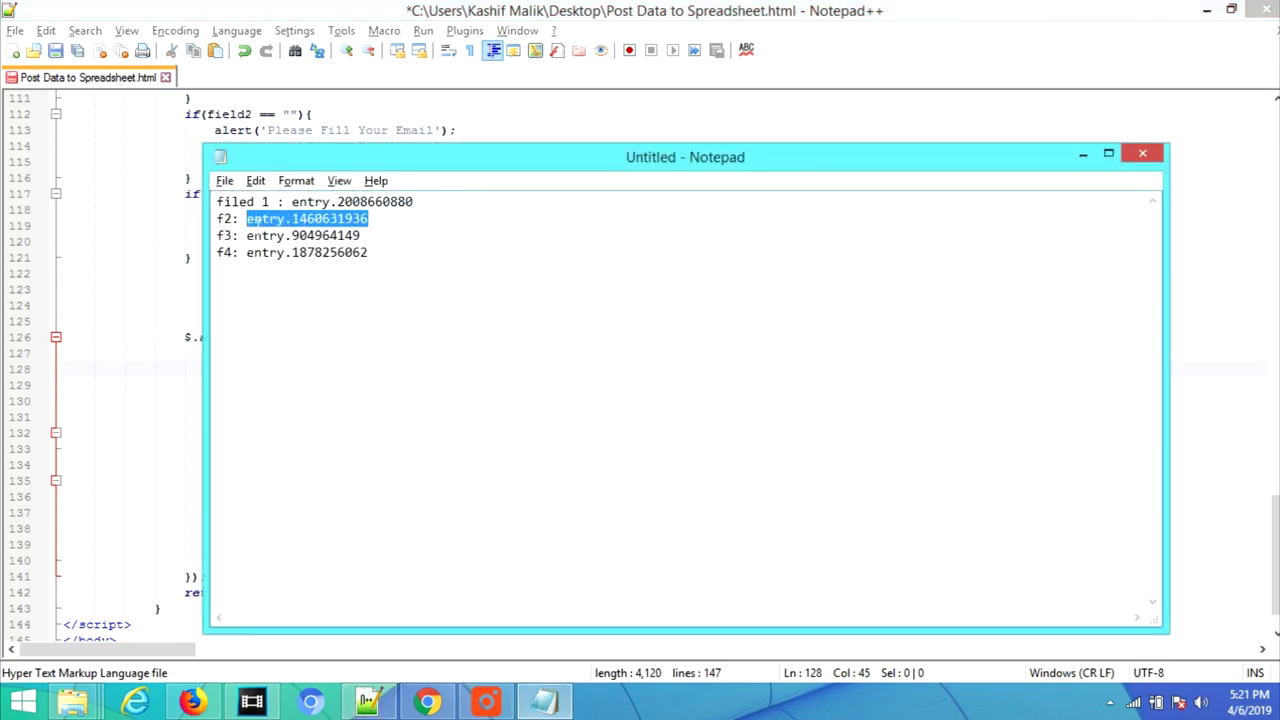
key(alt+Tab)
drag(484, 369, 608, 369)
key(ctrl+v)
- Replace the field3 and field4 keys with the third and fourth entry IDs, and save the file
key(alt+Tab)
drag(361, 236, 253, 236)
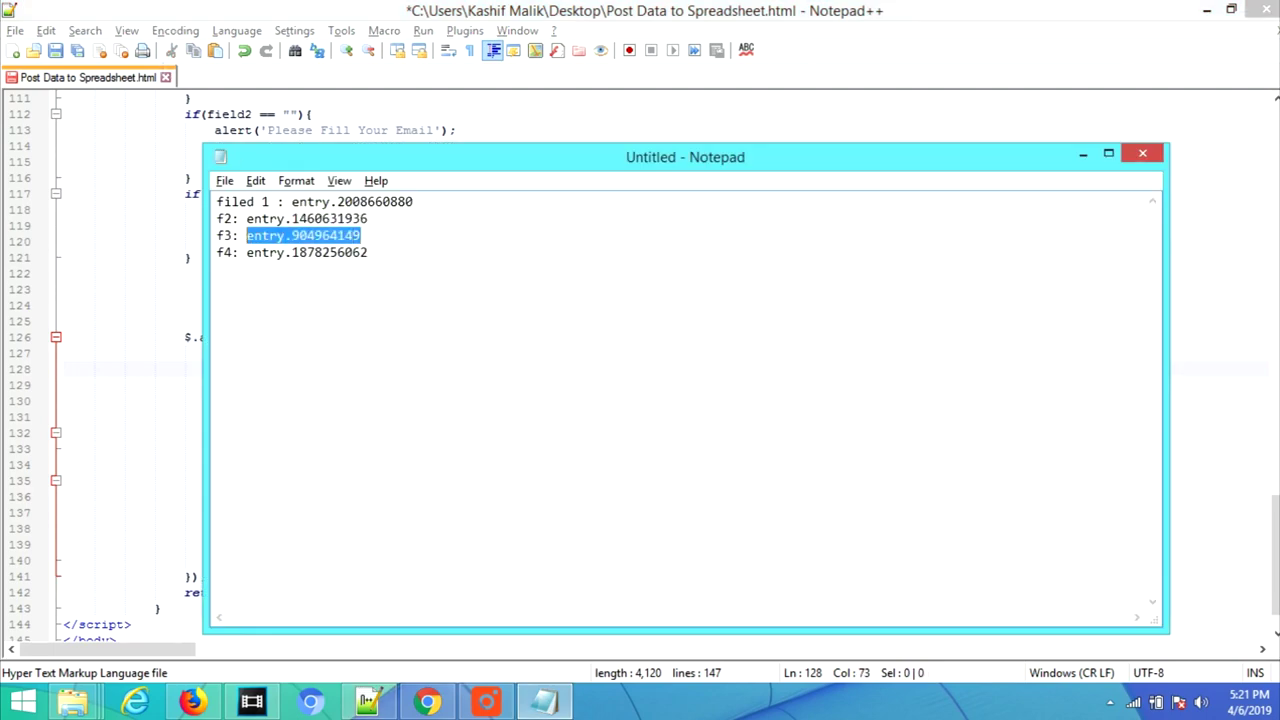
key(alt+Tab)
key(Right)
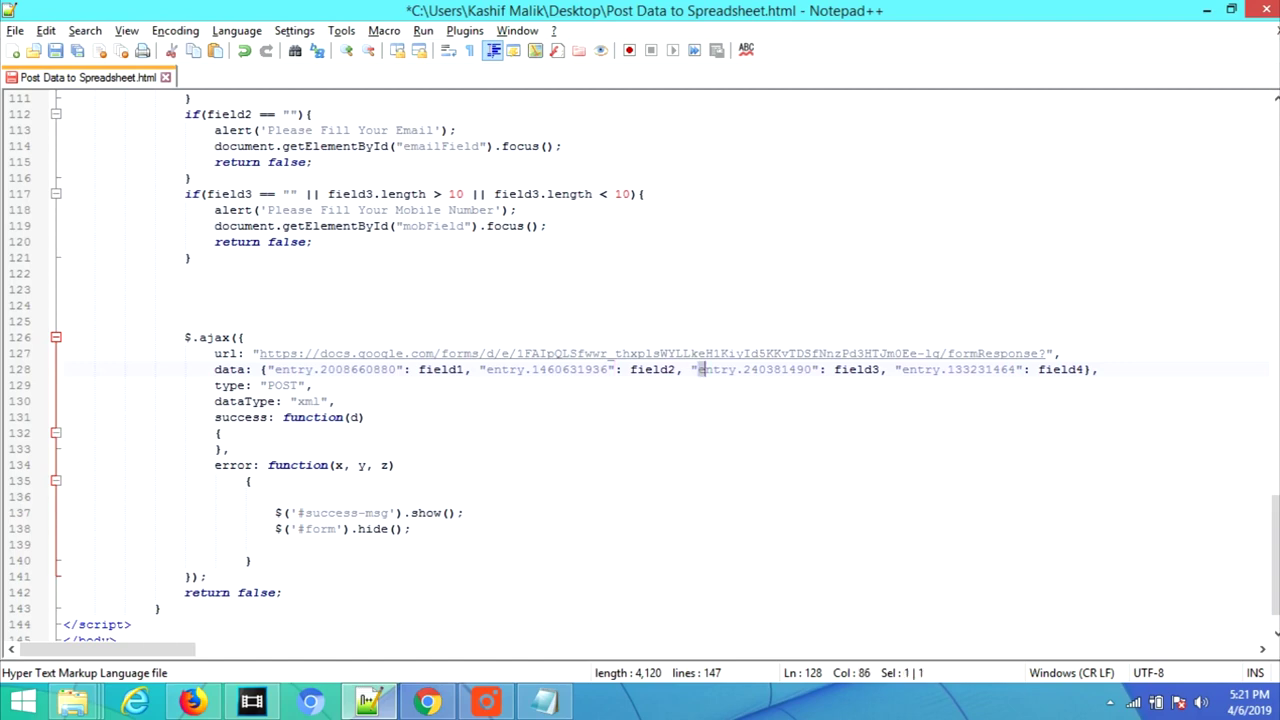
drag(699, 369, 812, 369)
key(ctrl+v)
key(alt+Tab)
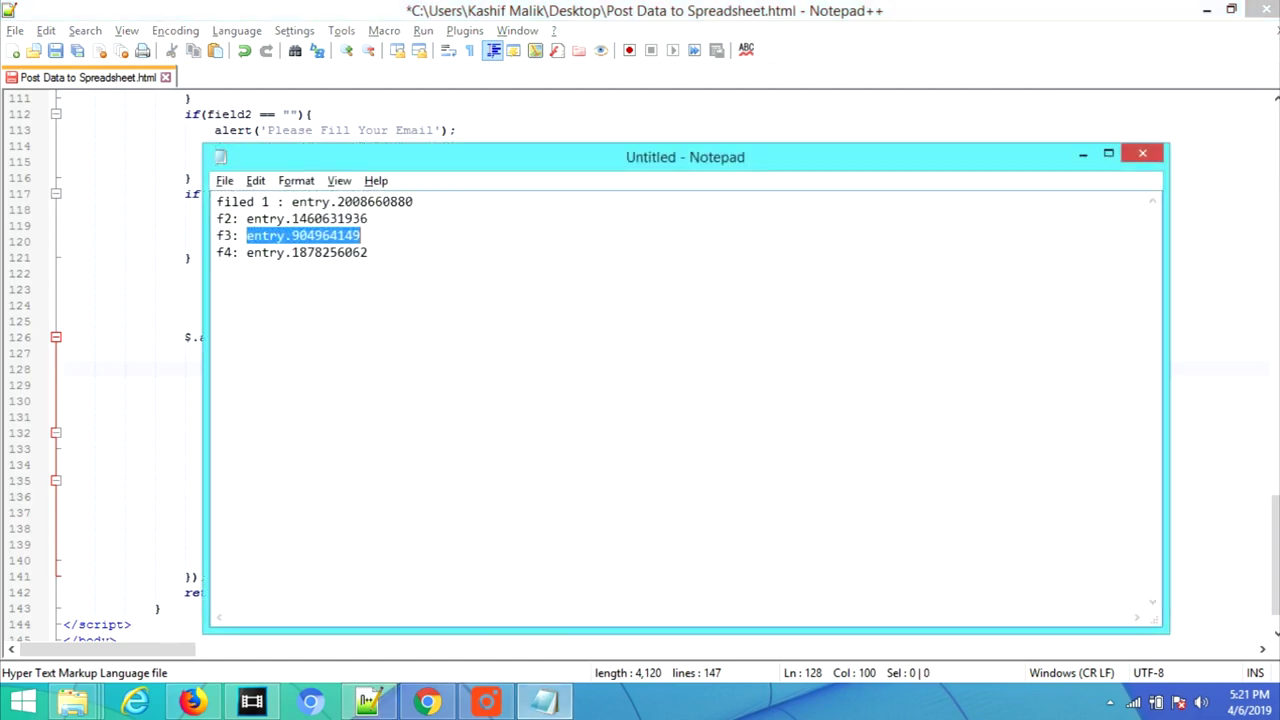
drag(368, 252, 278, 252)
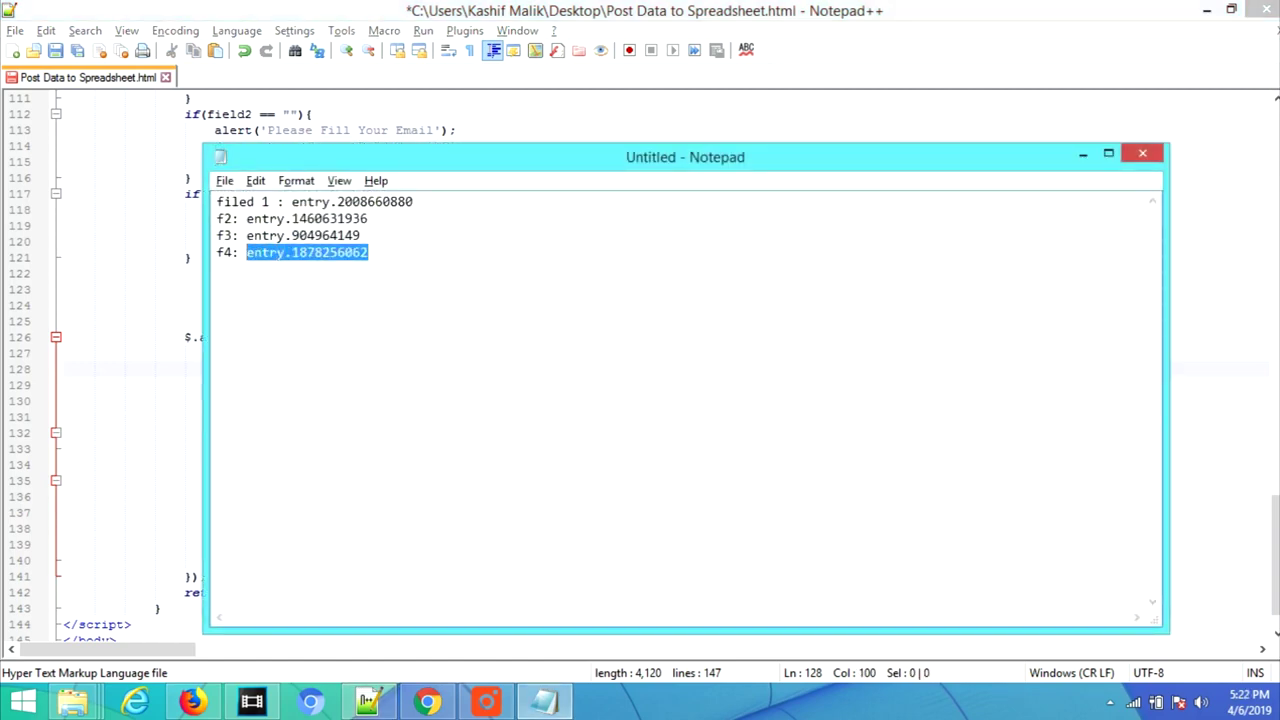
key(alt+Tab)
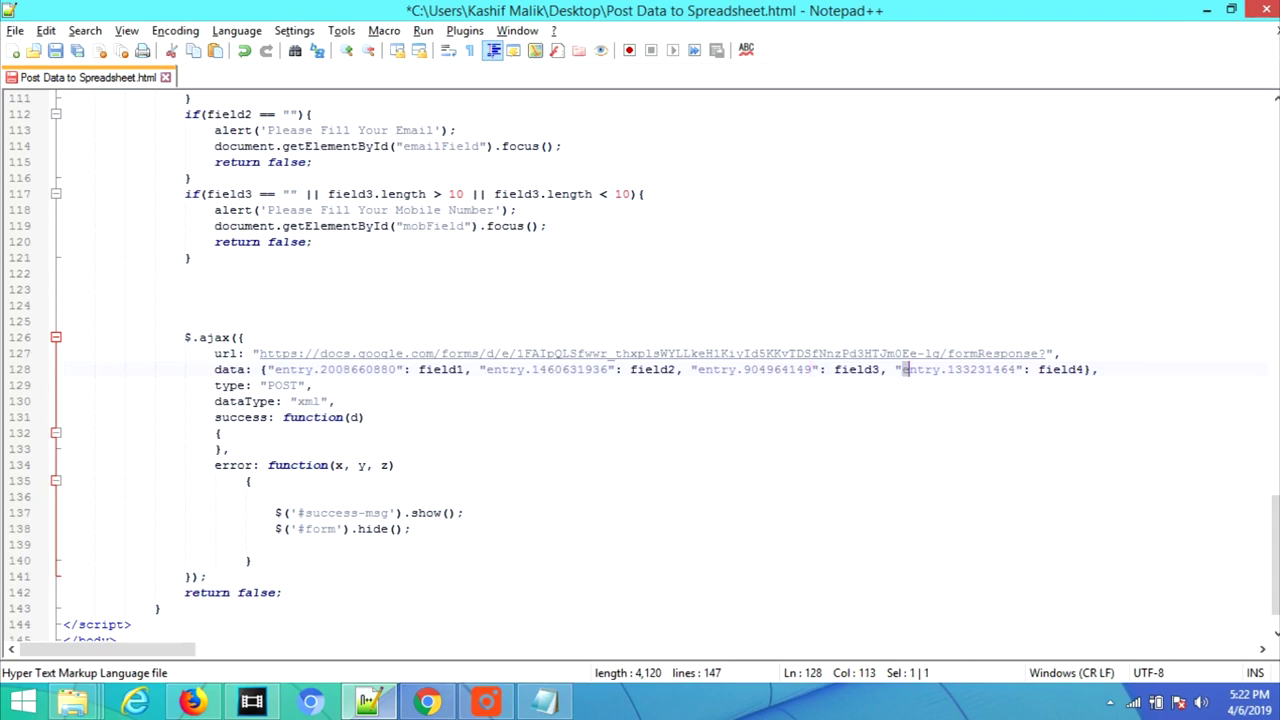
drag(902, 369, 990, 369)
text(entry.1878256062)
key(ctrl+s)
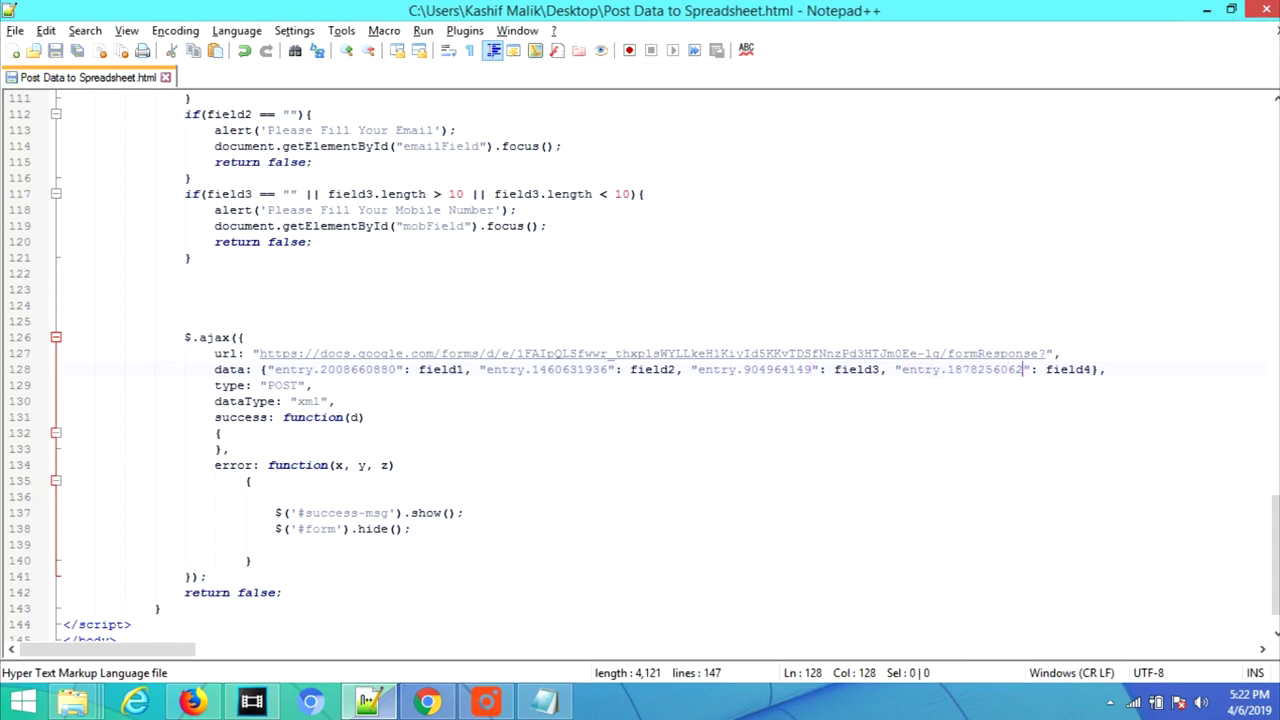
scroll(640, 370, up, 5)
- Replace the name input's old entry ID with the first new entry ID
scroll(640, 370, up, 5)
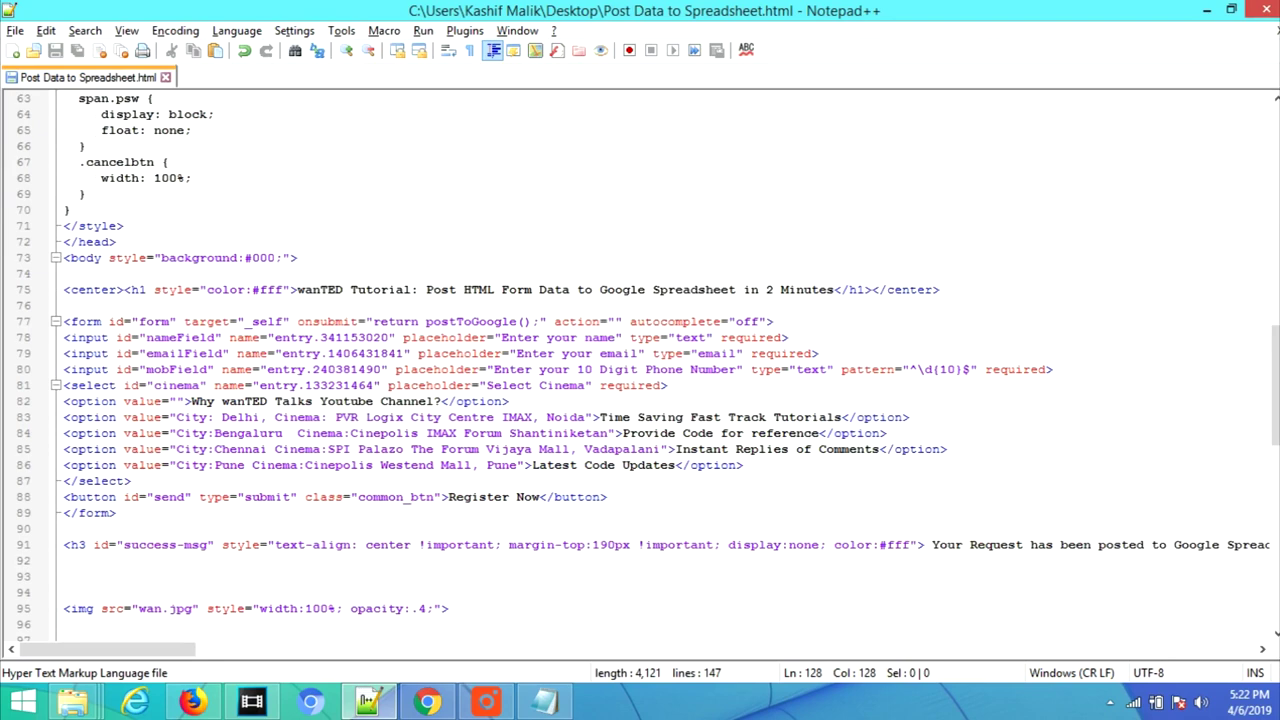
click(378, 338)
key(alt+Tab)
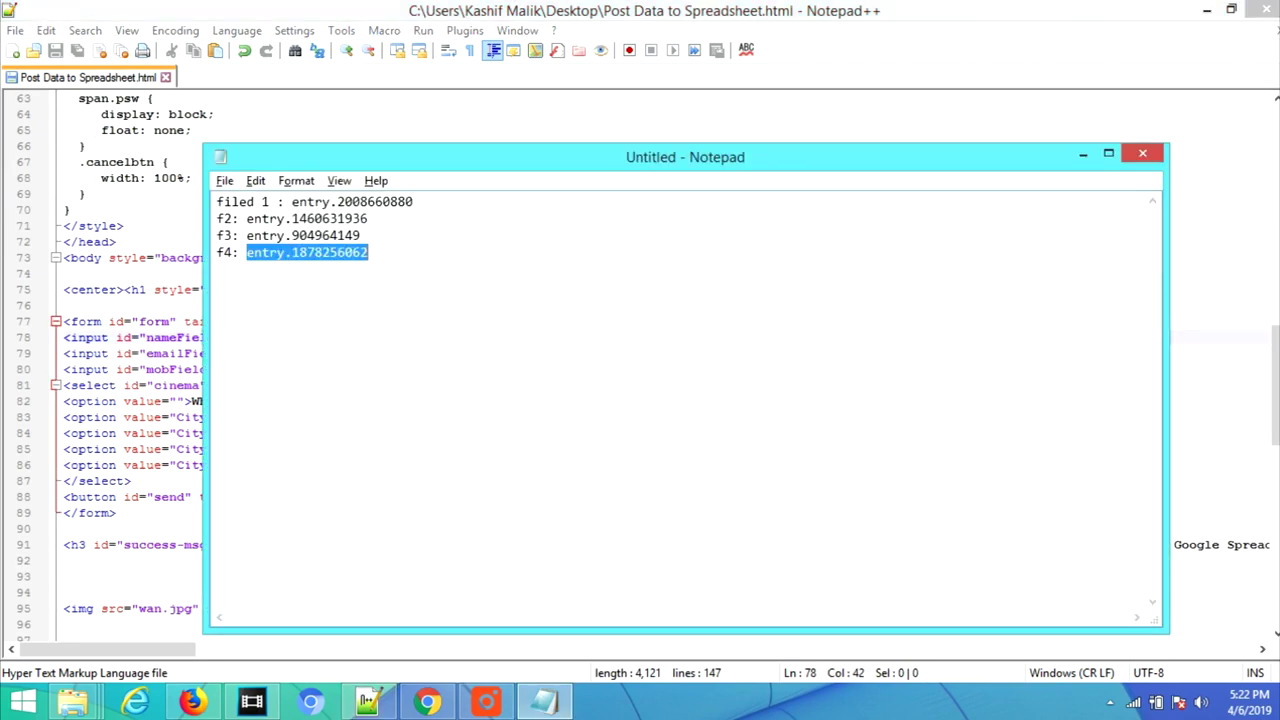
drag(413, 201, 299, 201)
key(ctrl+c)
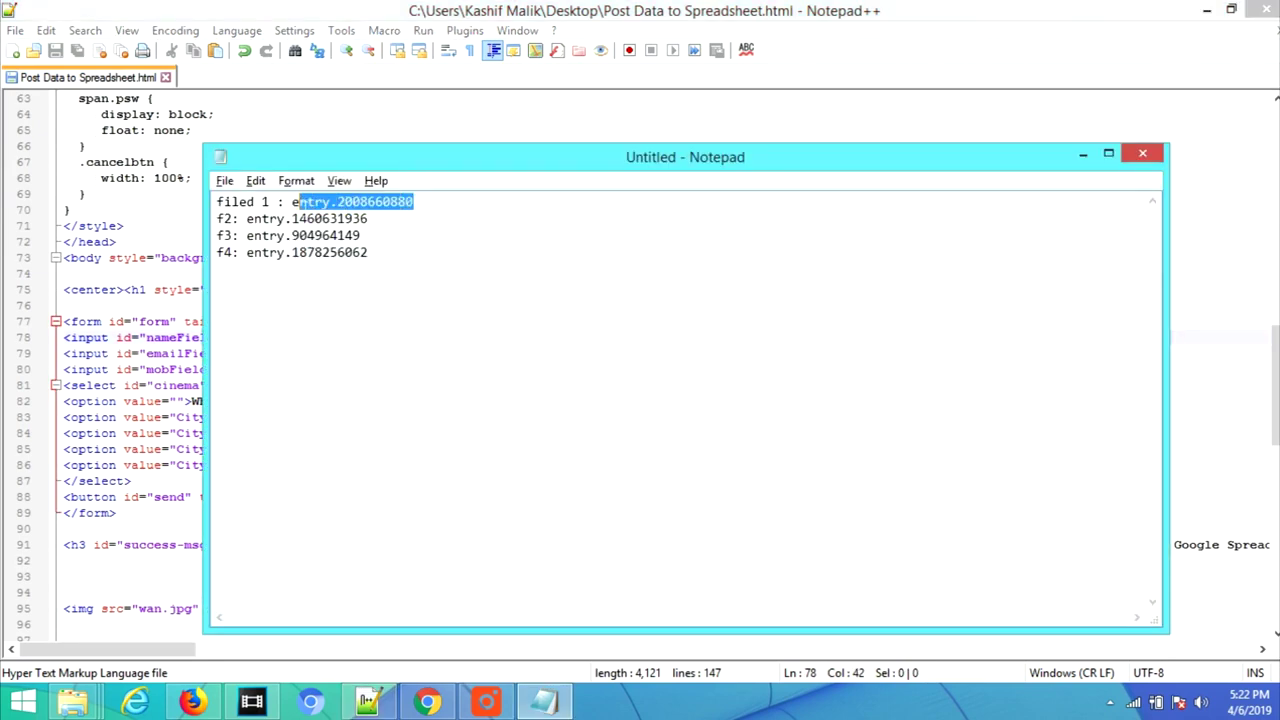
key(alt+Tab)
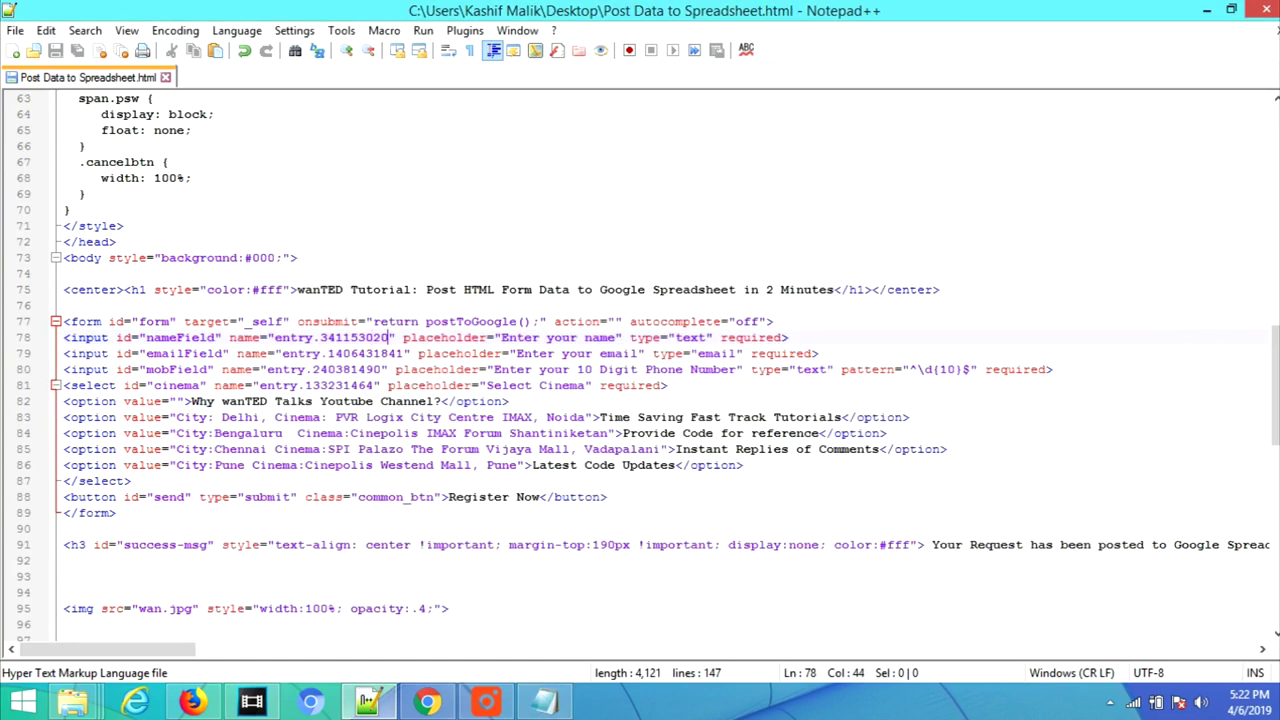
drag(390, 338, 274, 338)
key(ctrl+v)
- Replace the email input's old entry ID with the second new entry ID
key(alt+Tab)
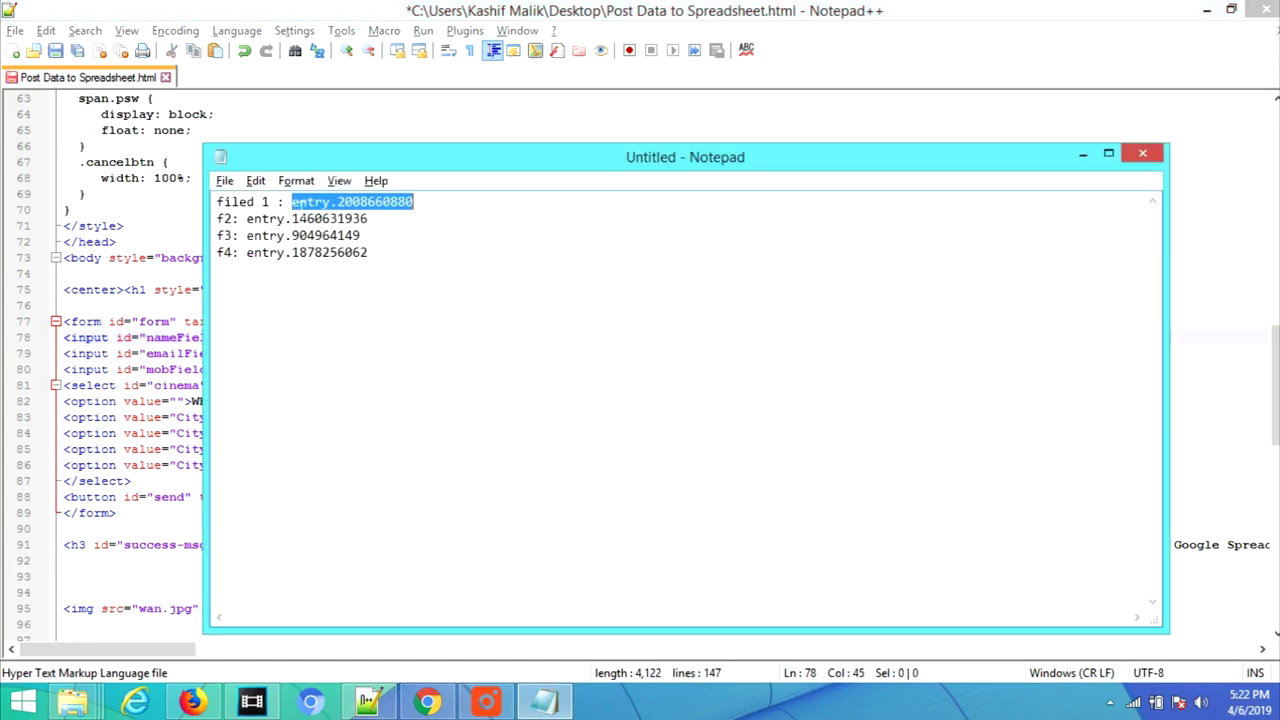
drag(368, 218, 286, 218)
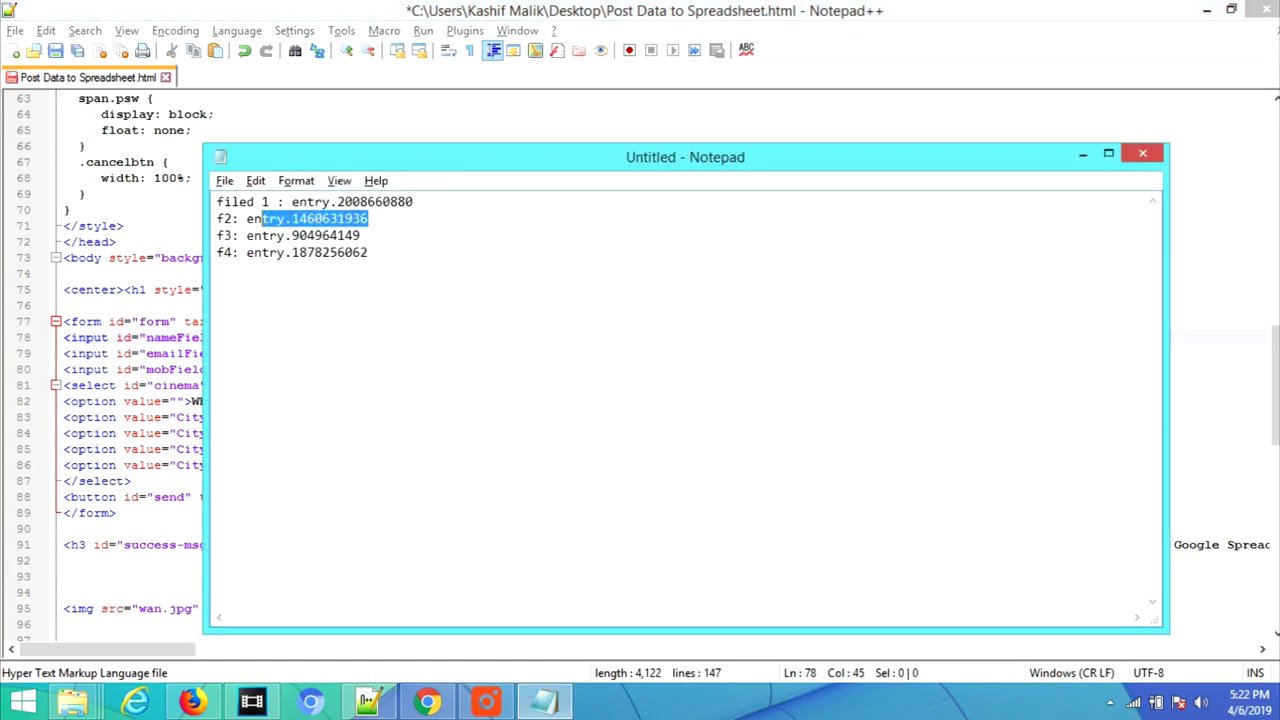
key(alt+Tab)
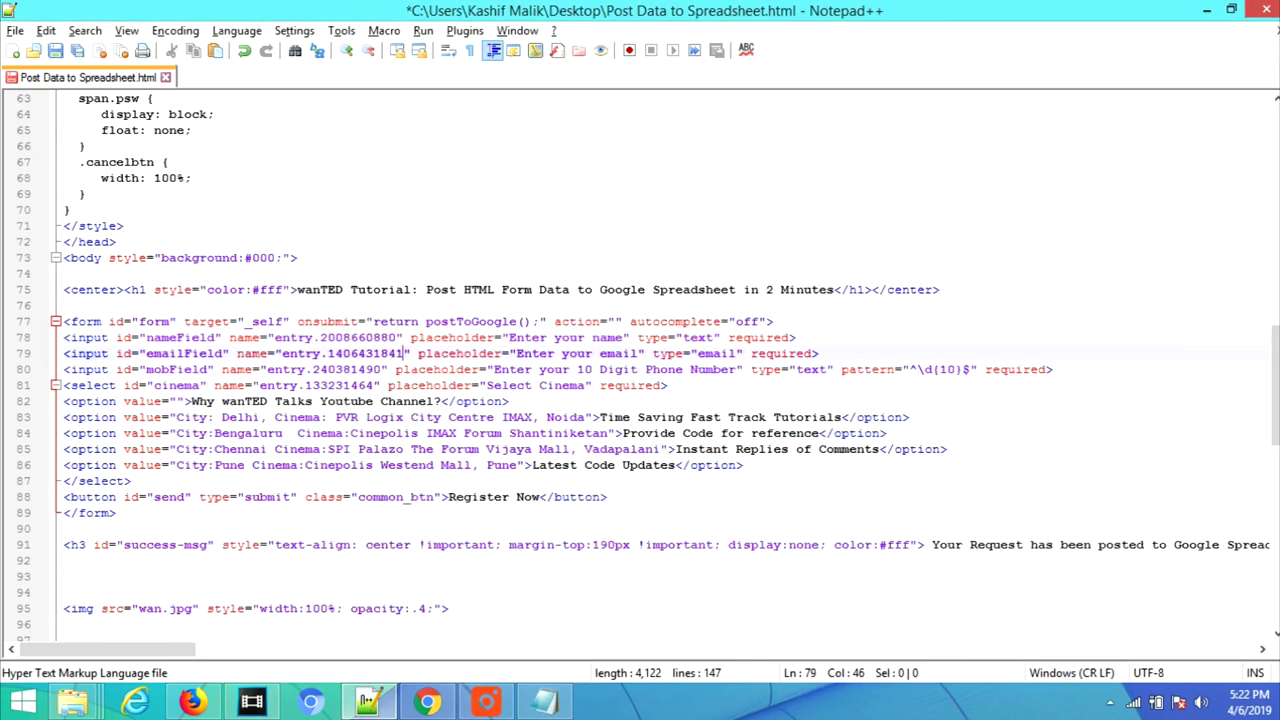
drag(404, 354, 295, 354)
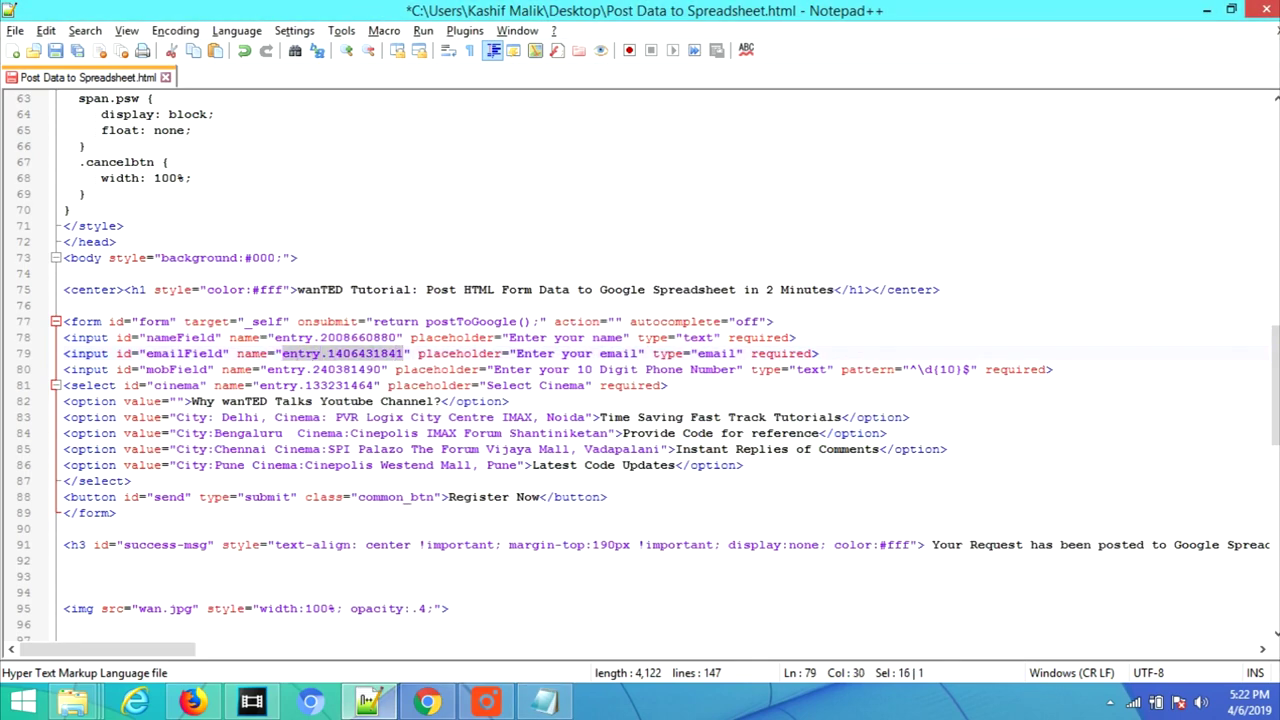
key(alt+Tab)
key(alt+Tab)
key(ctrl+v)
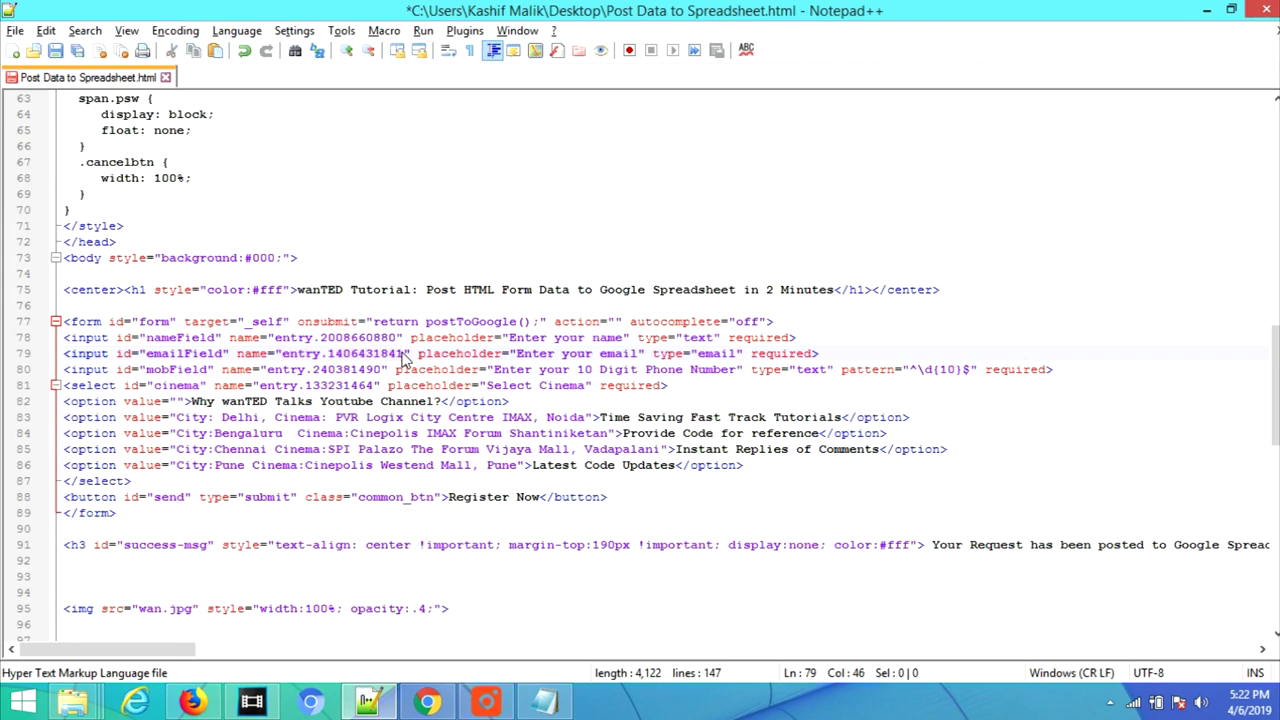
- Replace the phone input's old entry ID with the third new entry ID
key(alt+Tab)
key(alt+Tab)
key(shift+Left)
key(shift+Left)
key(shift+Left)
text(entry.1460631936)
key(alt+Tab)
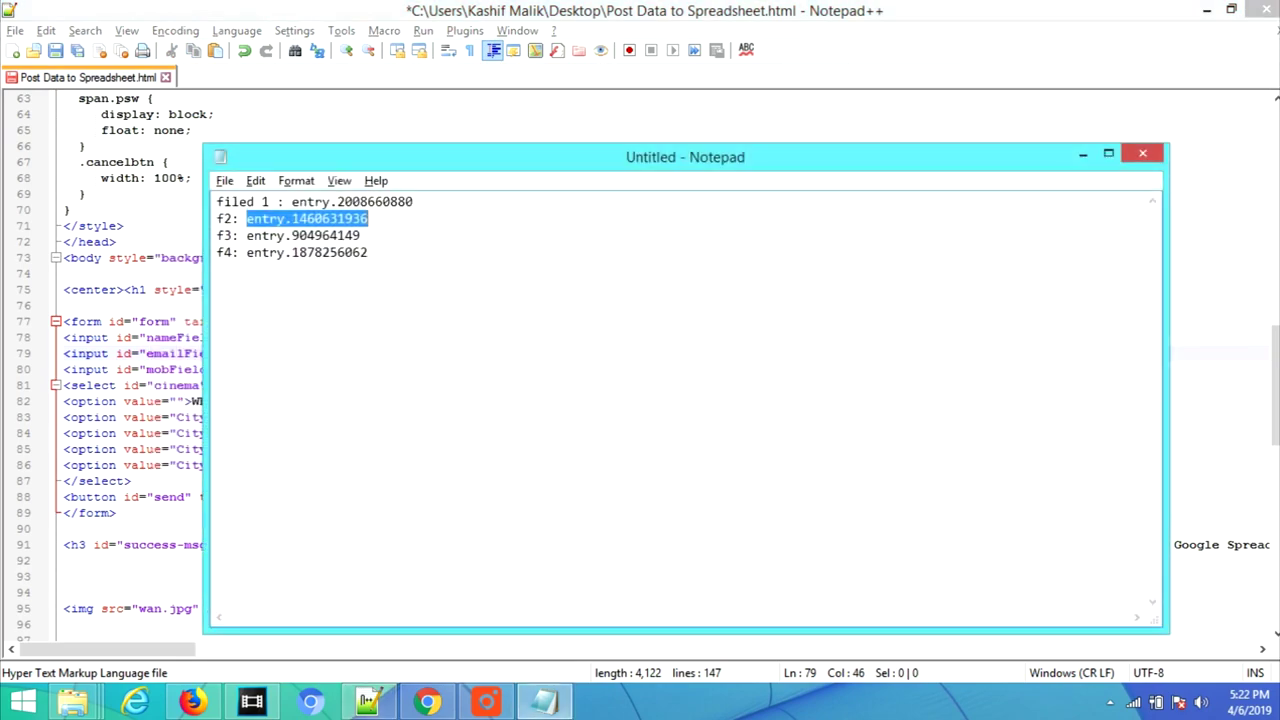
key(Down)
key(shift+Left)
key(shift+Left)
key(shift+Left)
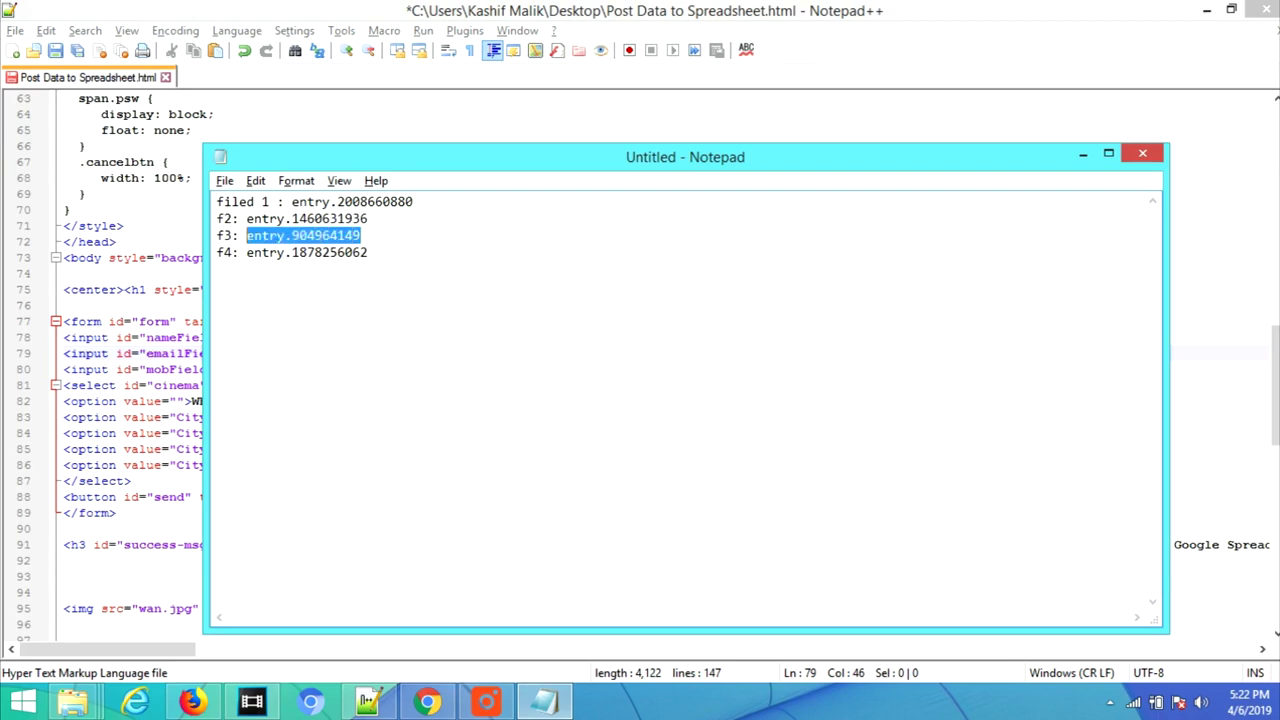
key(alt+Tab)
key(Down)
key(shift+Left)
key(shift+Left)
key(shift+Left)
key(shift+Left)
key(shift+Left)
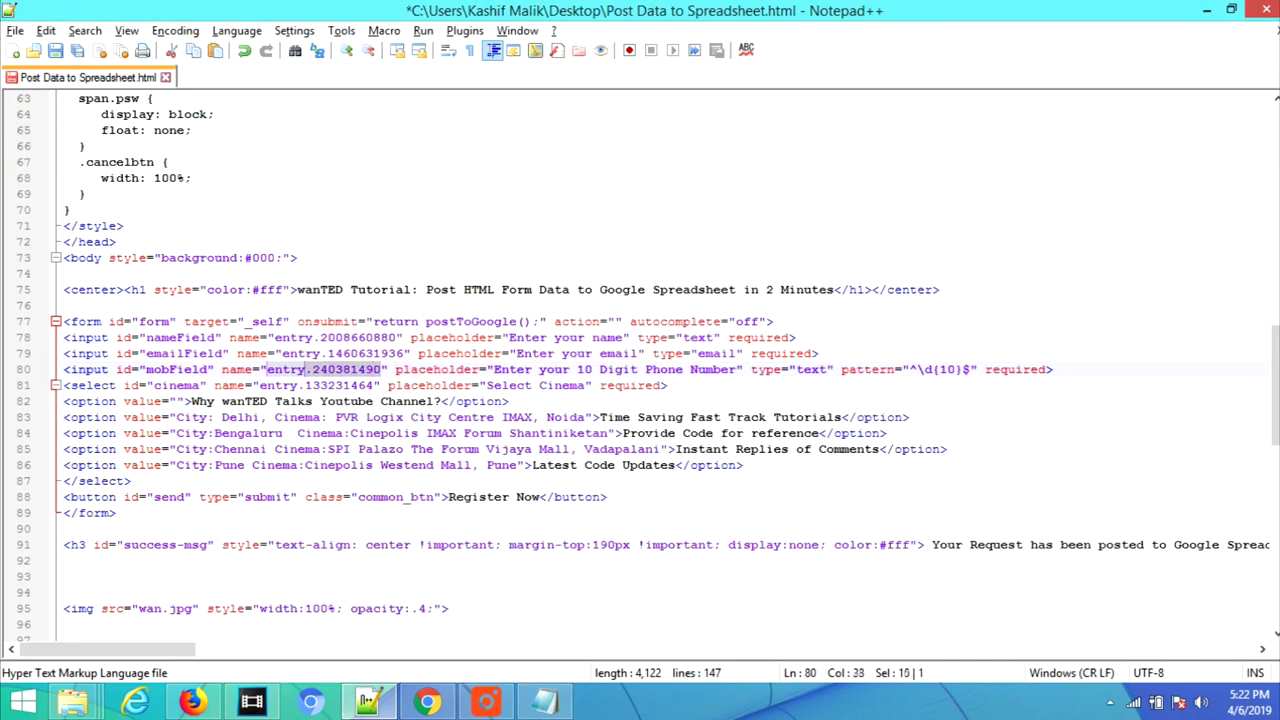
- Put the fourth entry ID on the cinema dropdown and save the HTML file
key(shift+Left)
key(shift+Left)
key(shift+Left)
text(entry.904964149)
key(alt+Tab)
key(Down)
key(shift+Left)
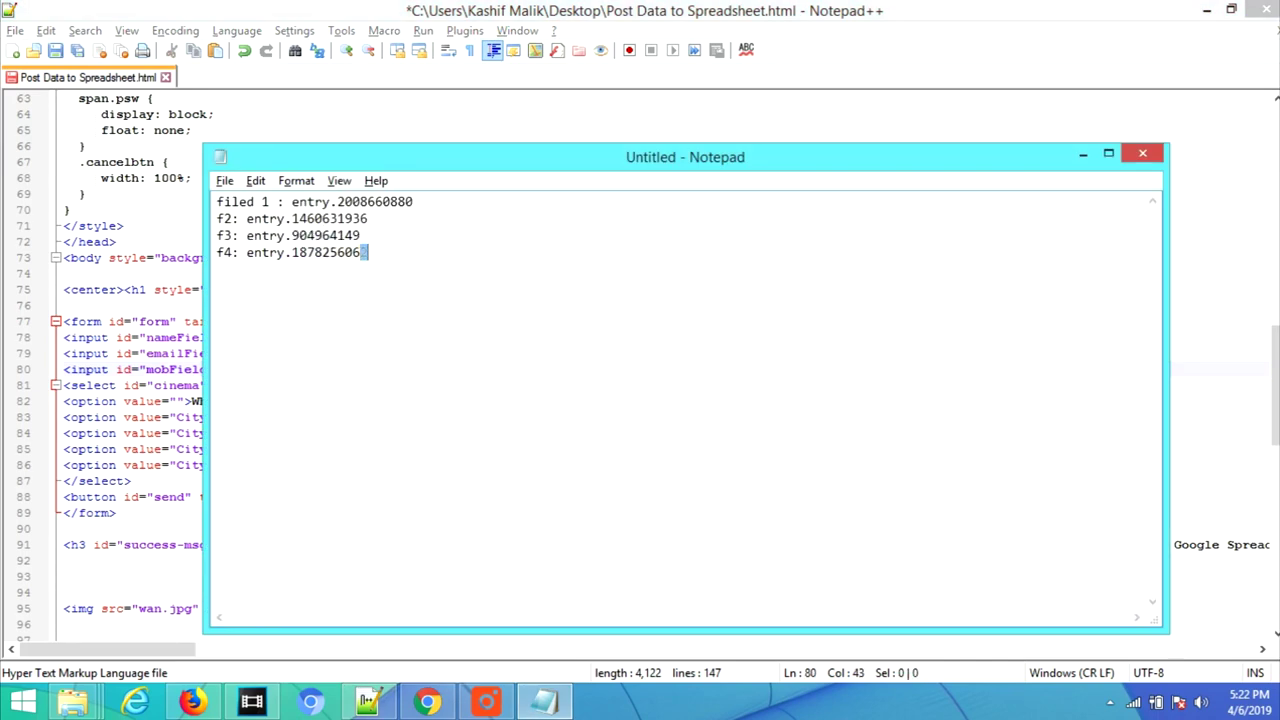
key(shift+Left)
key(shift+Left)
key(shift+Left)
key(alt+Tab)
key(Down)
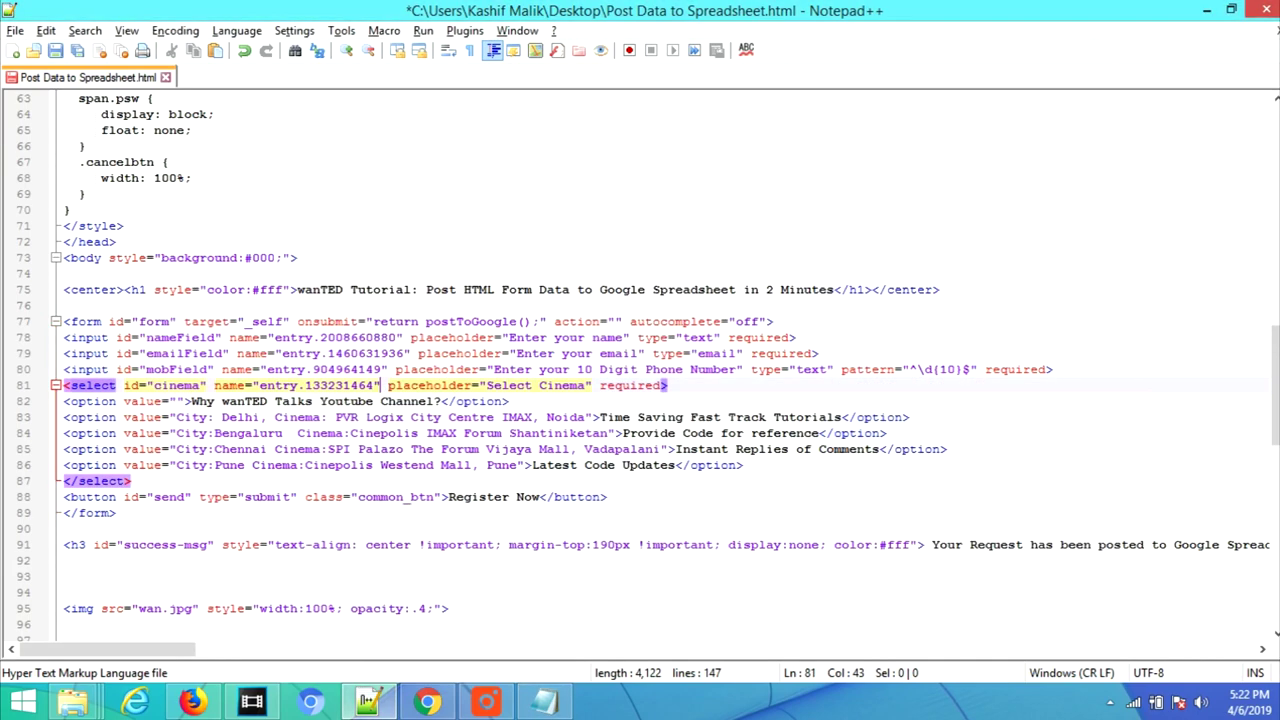
key(shift+Left)
key(shift+Left)
key(shift+Left)
key(shift+Left)
key(shift+Left)
key(shift+Left)
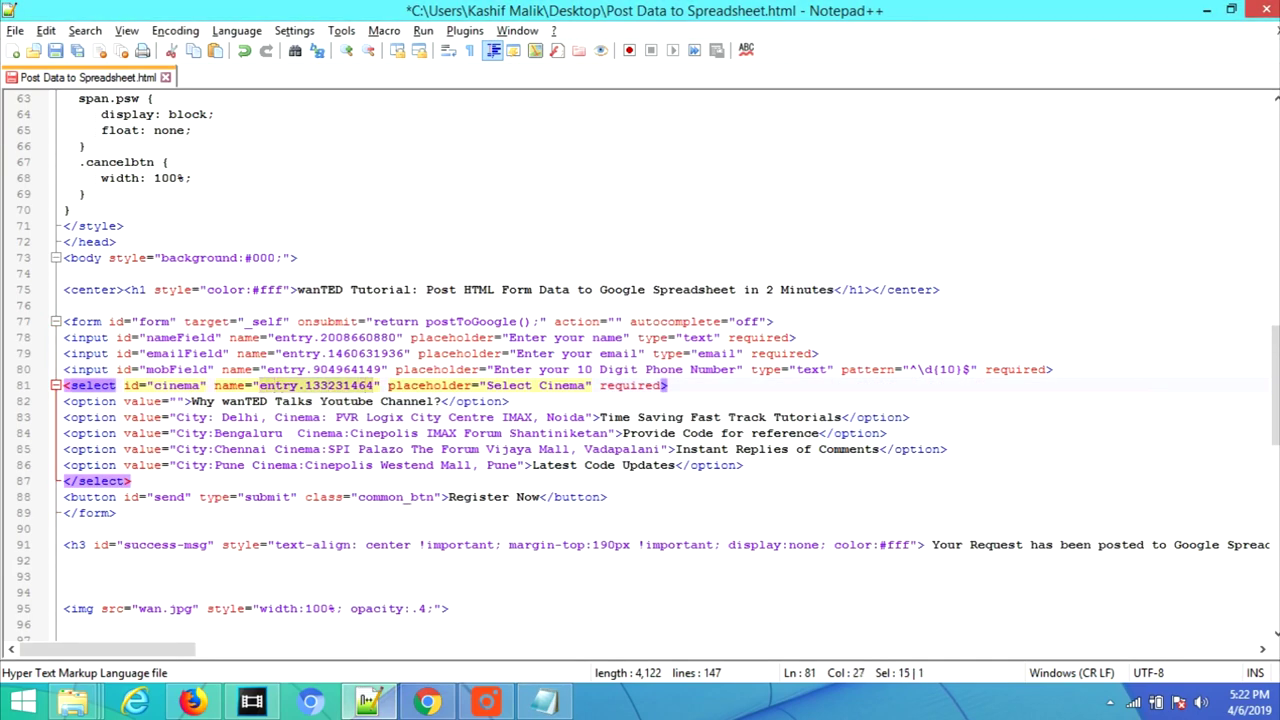
text(entry.1878256062)
key(ctrl+s)
key(alt+Tab)
key(alt+Tab)
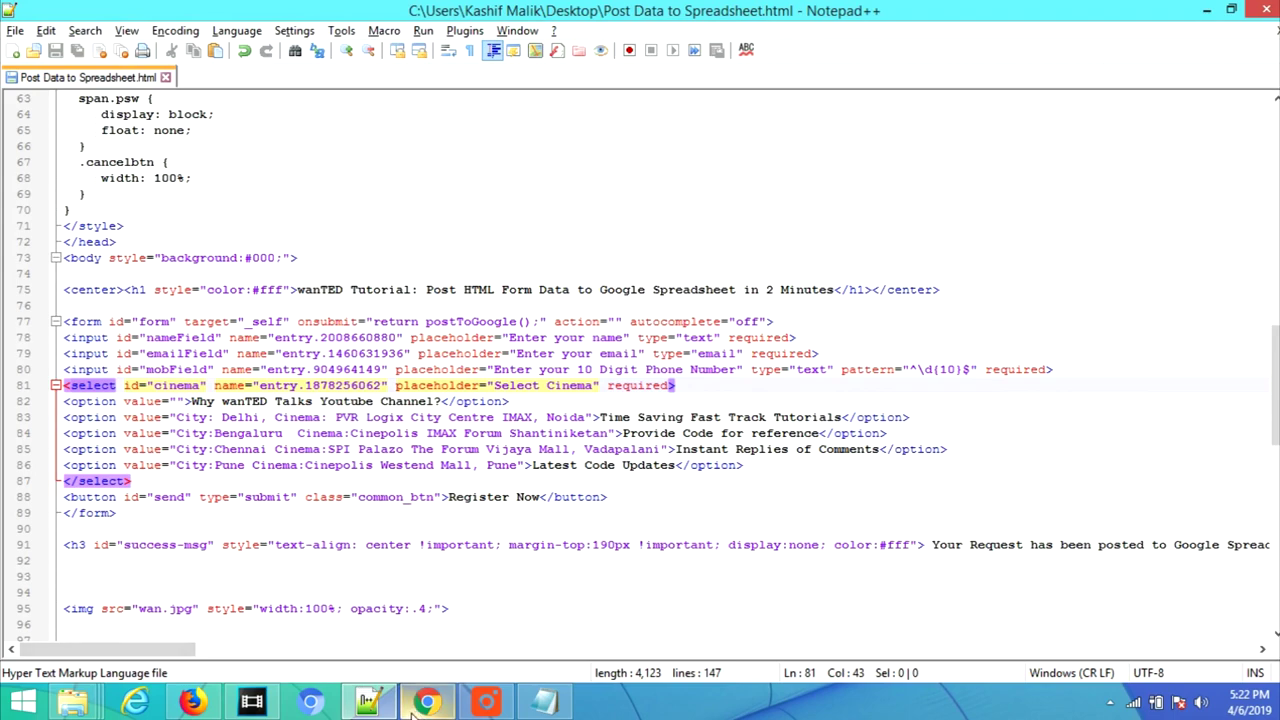
click(412, 705)
- Close DevTools on the Untitled form and start linking its Responses to Sheets
key(ctrl+shift+Tab)
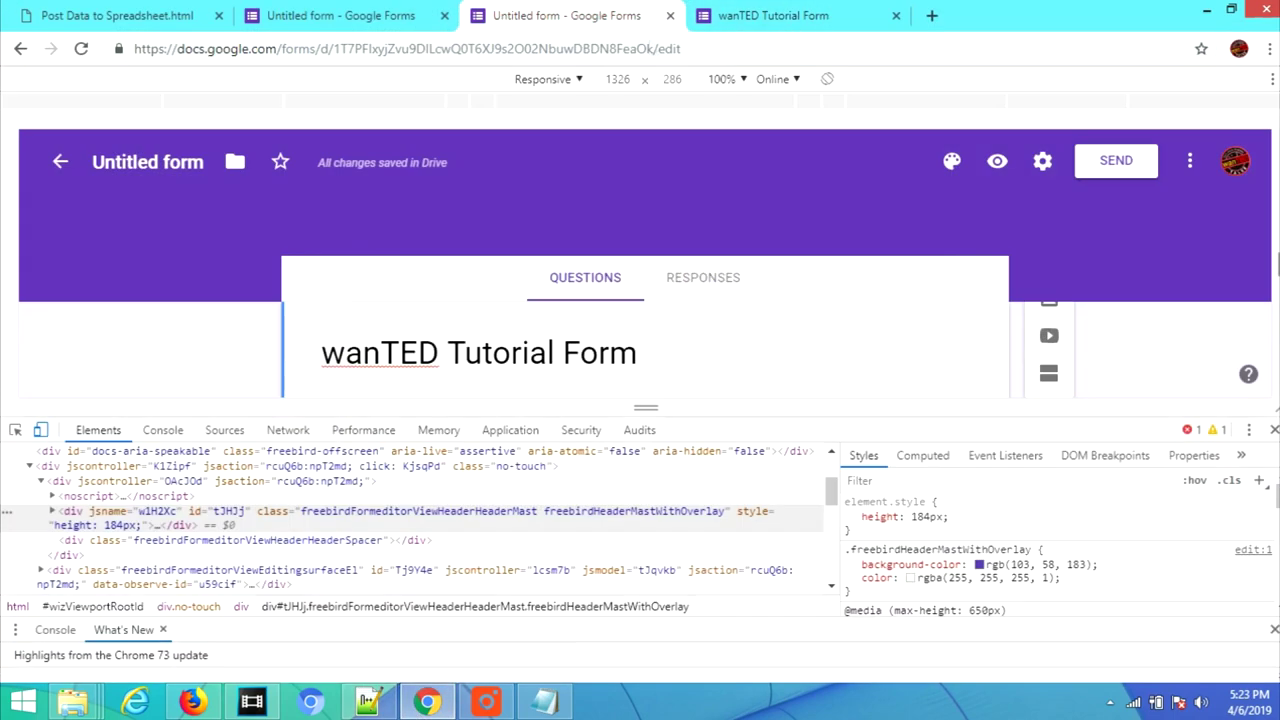
click(1274, 429)
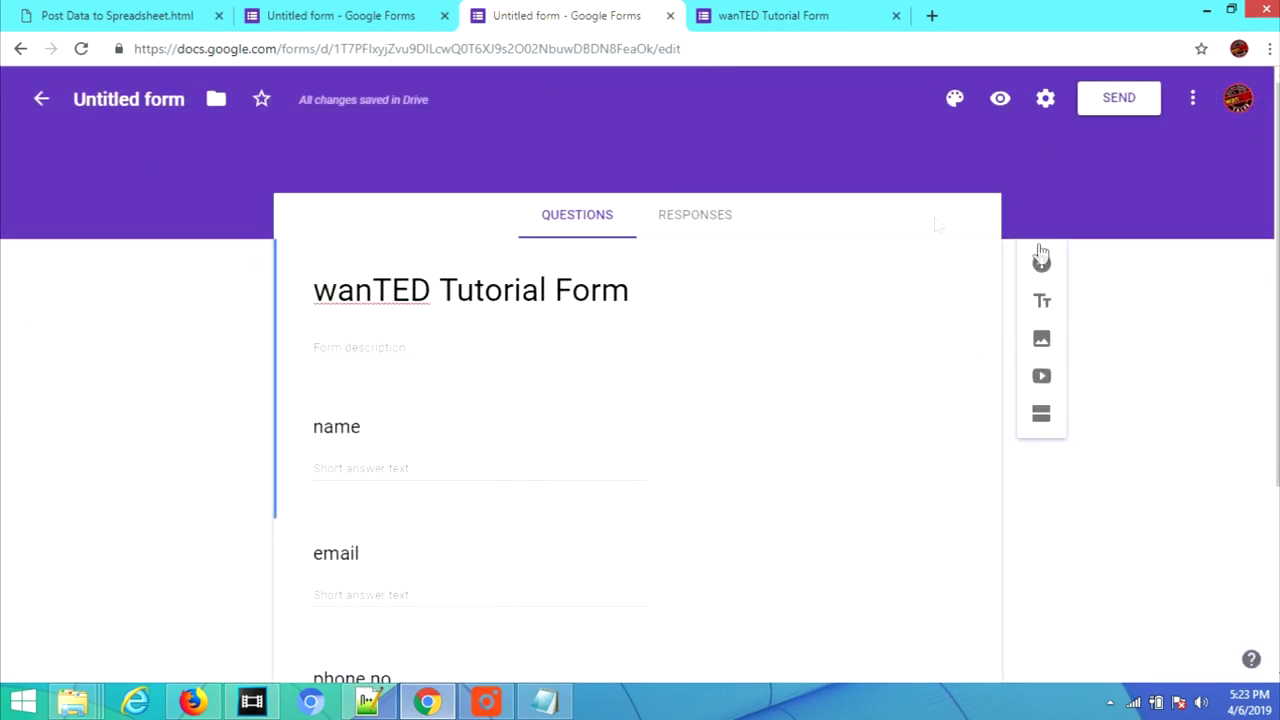
click(706, 218)
click(932, 268)
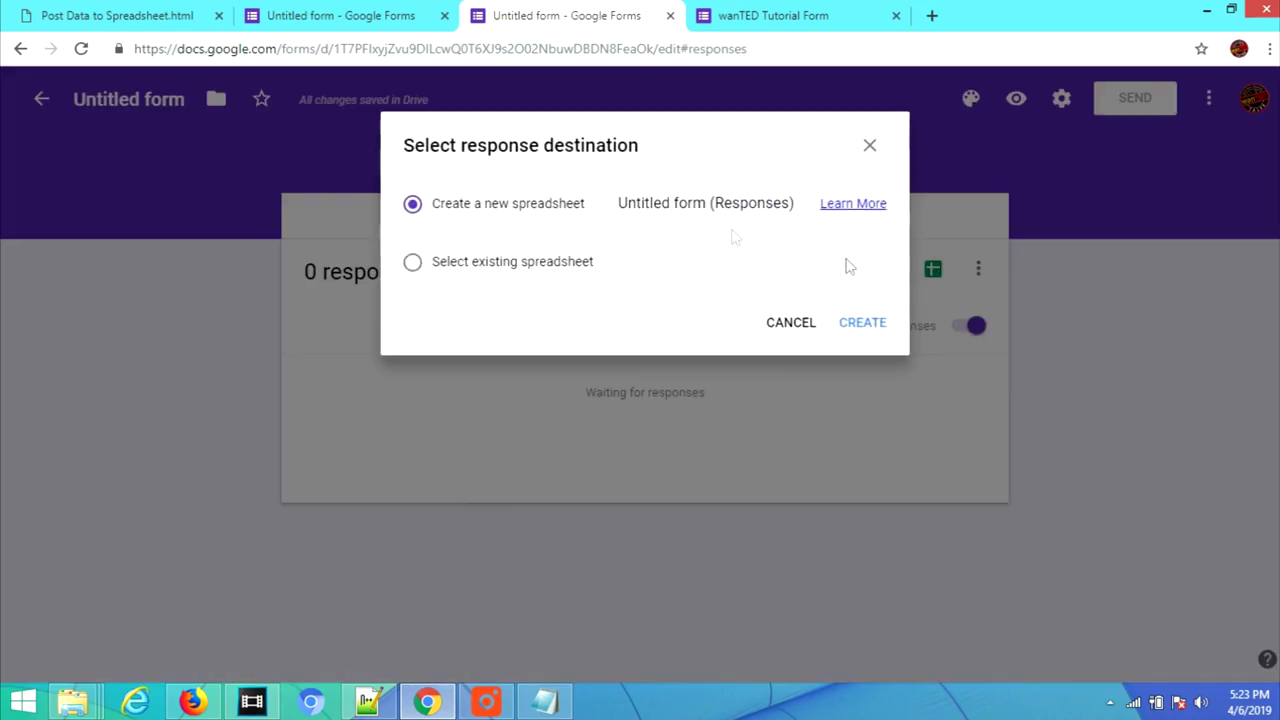
- Create the linked response spreadsheet named 'wanted talks test form' and return to the form editor
click(688, 203)
key(ctrl+a)
text(wante)
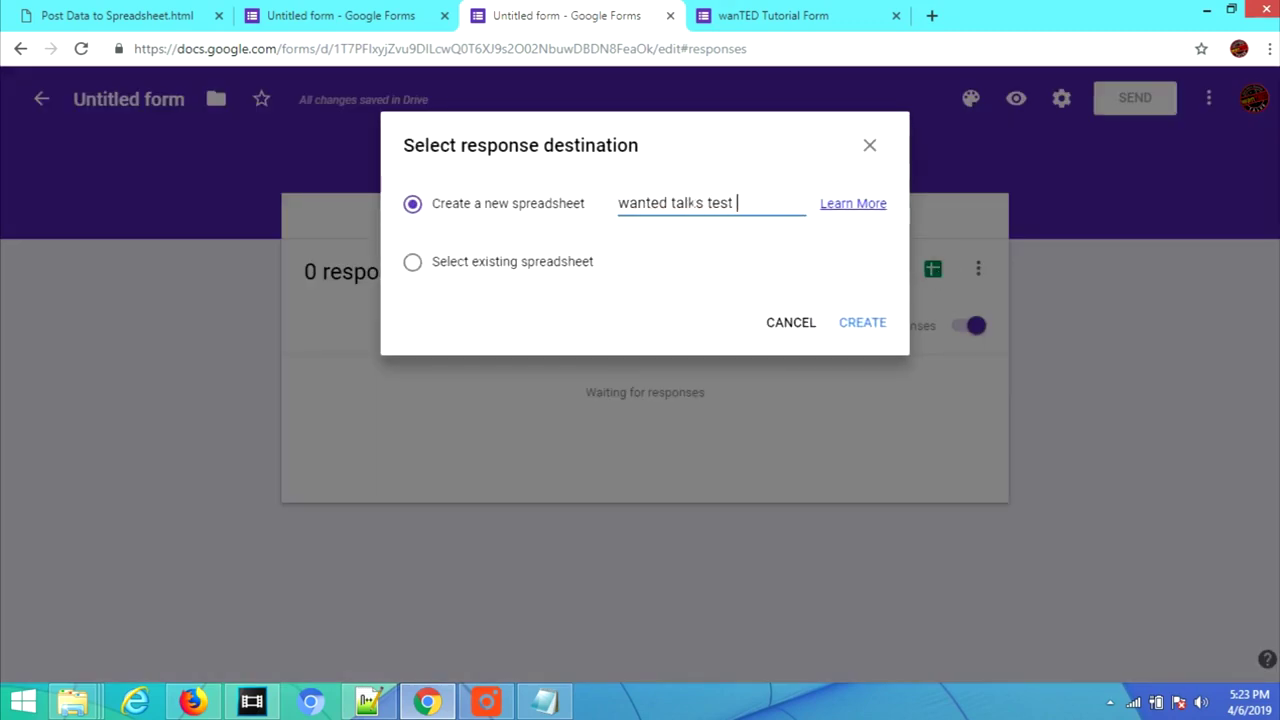
click(885, 326)
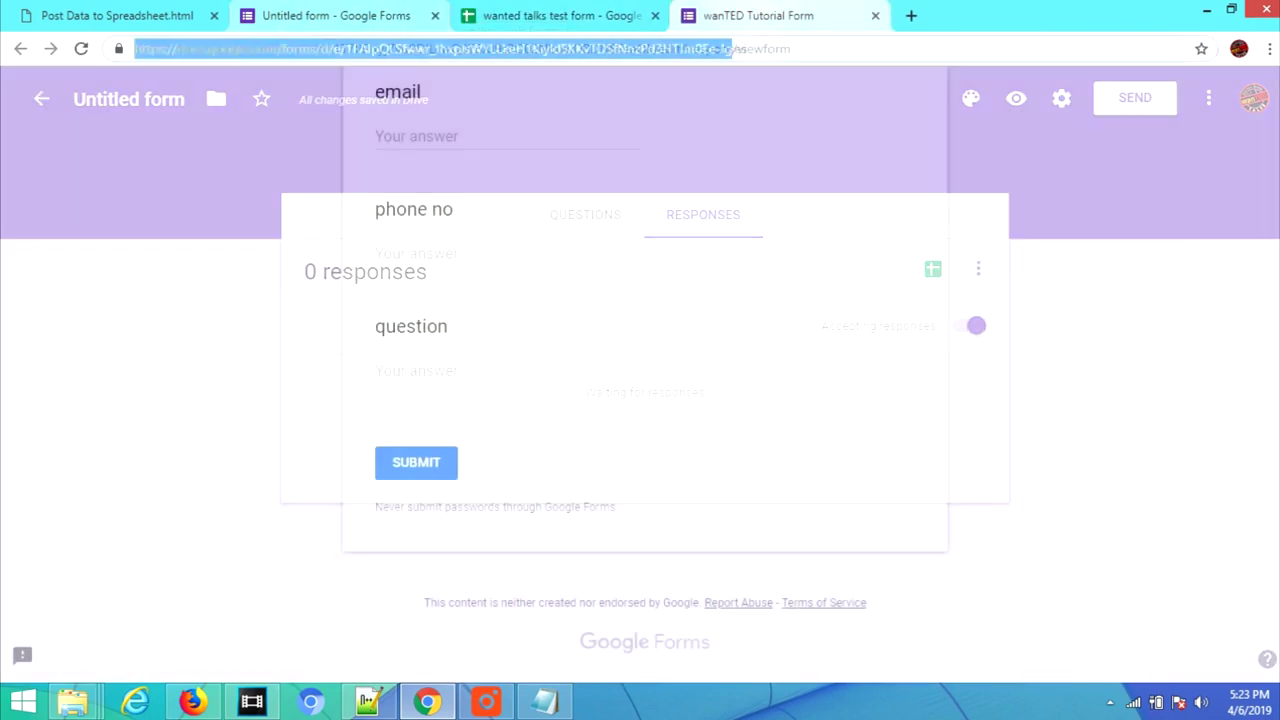
click(435, 15)
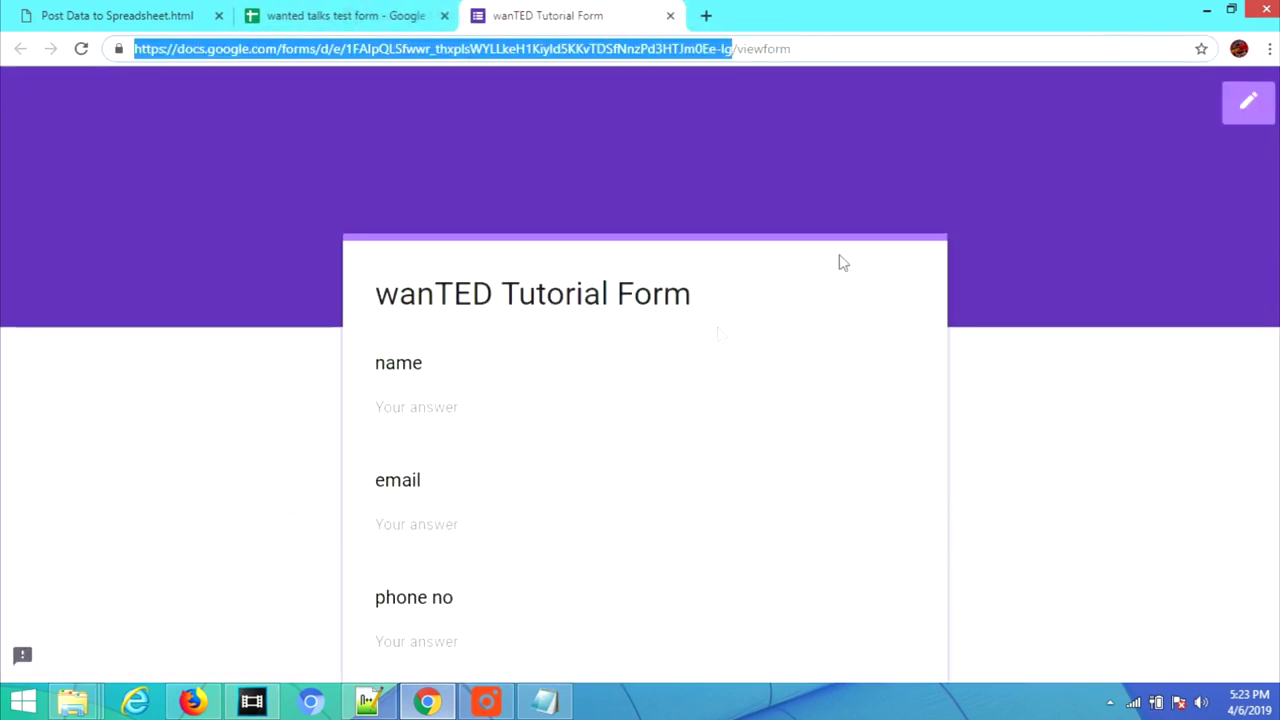
click(1249, 104)
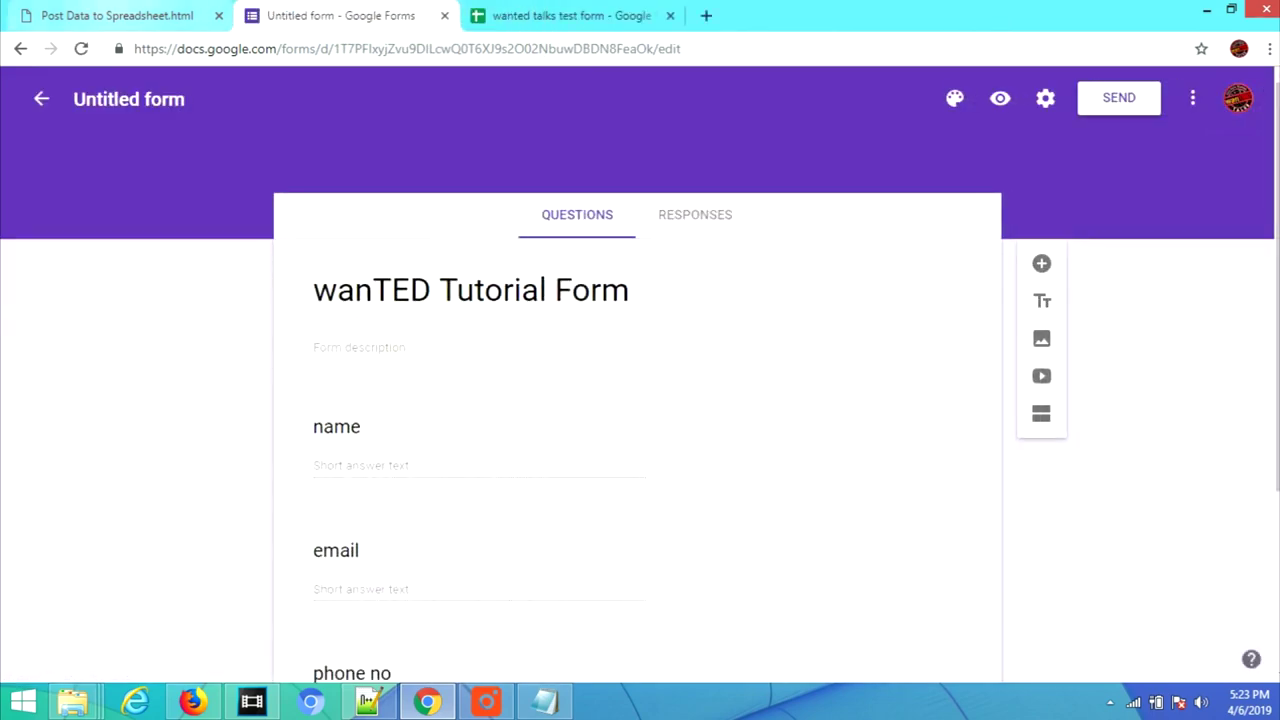
click(117, 15)
click(81, 48)
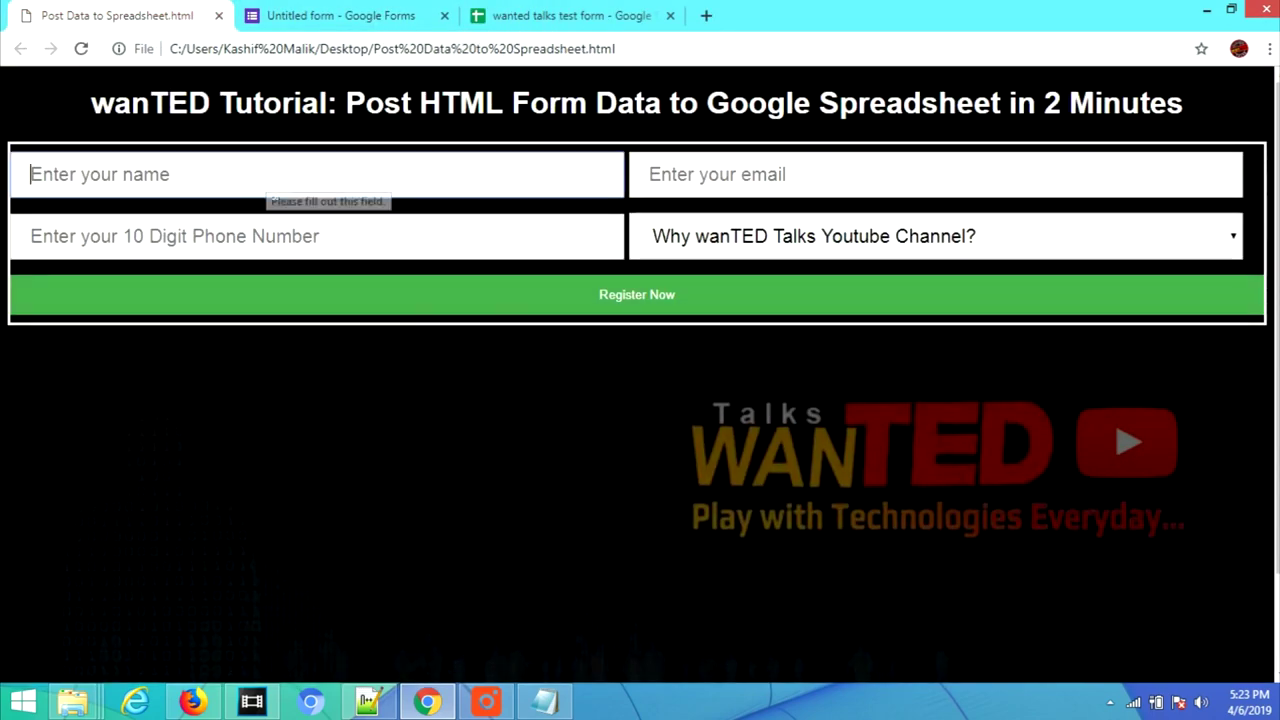
text(New Form Test)
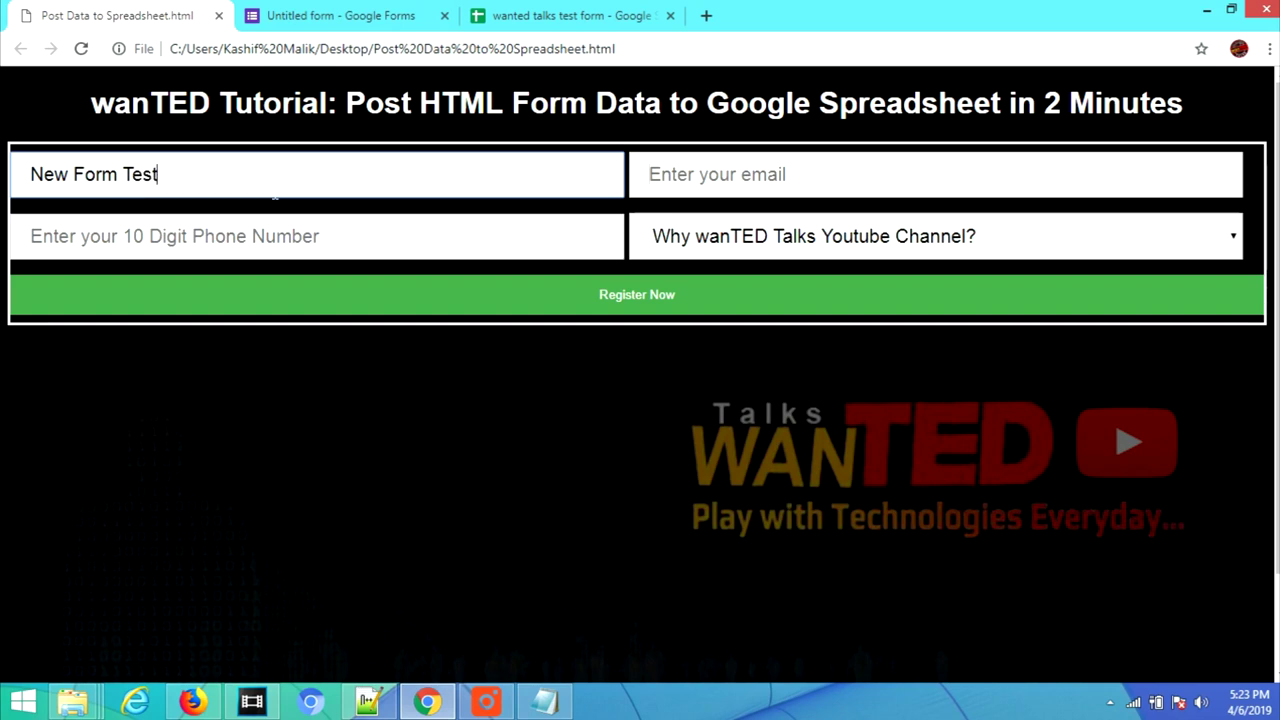
key(Tab)
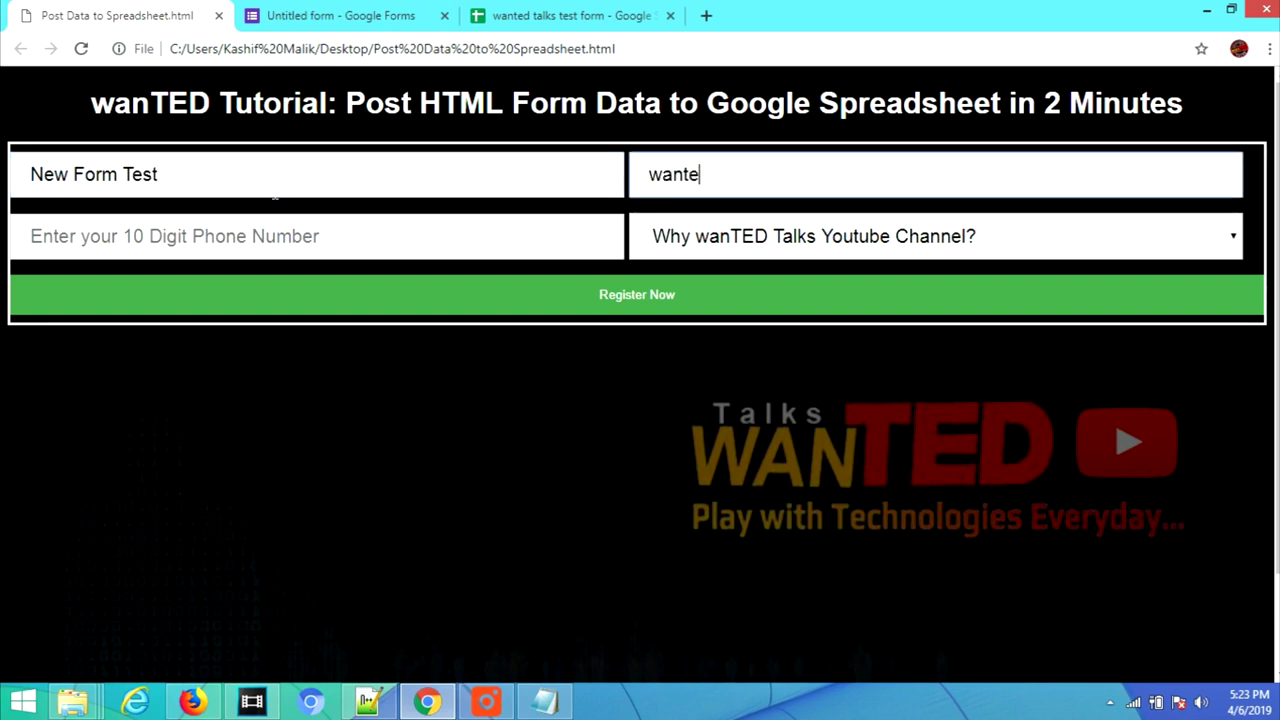
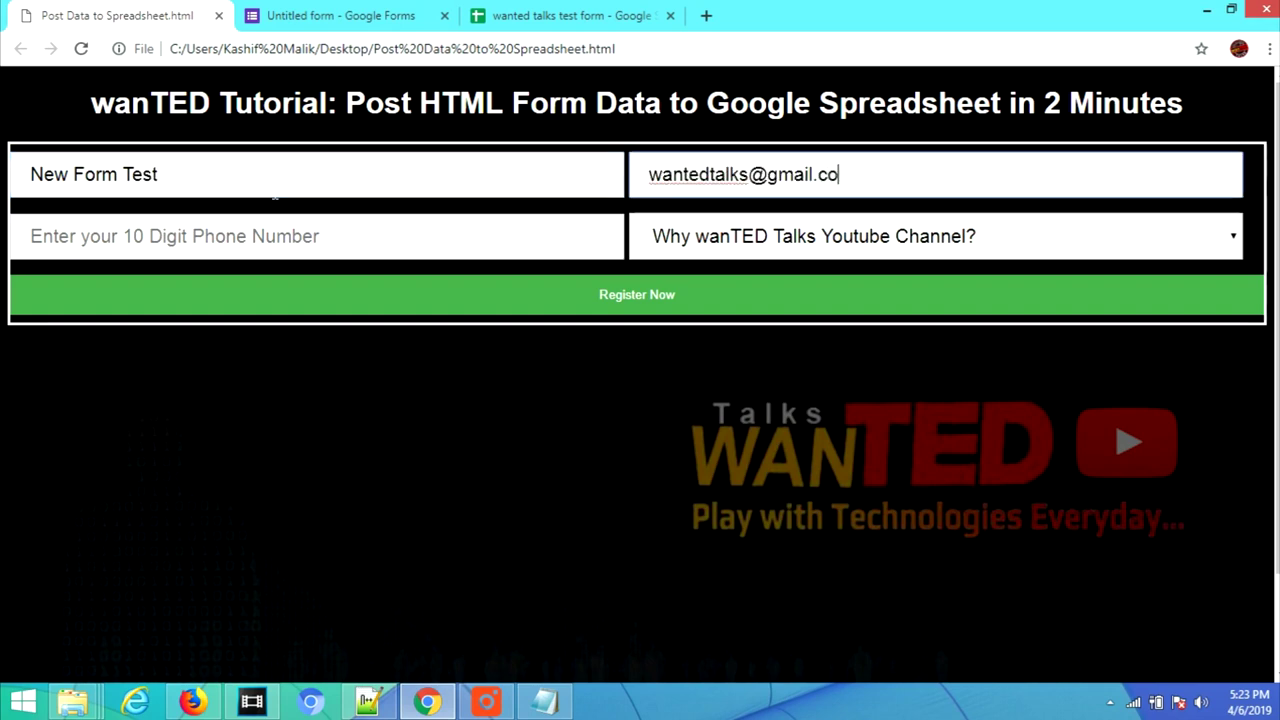
key(Tab)
text(9999999999)
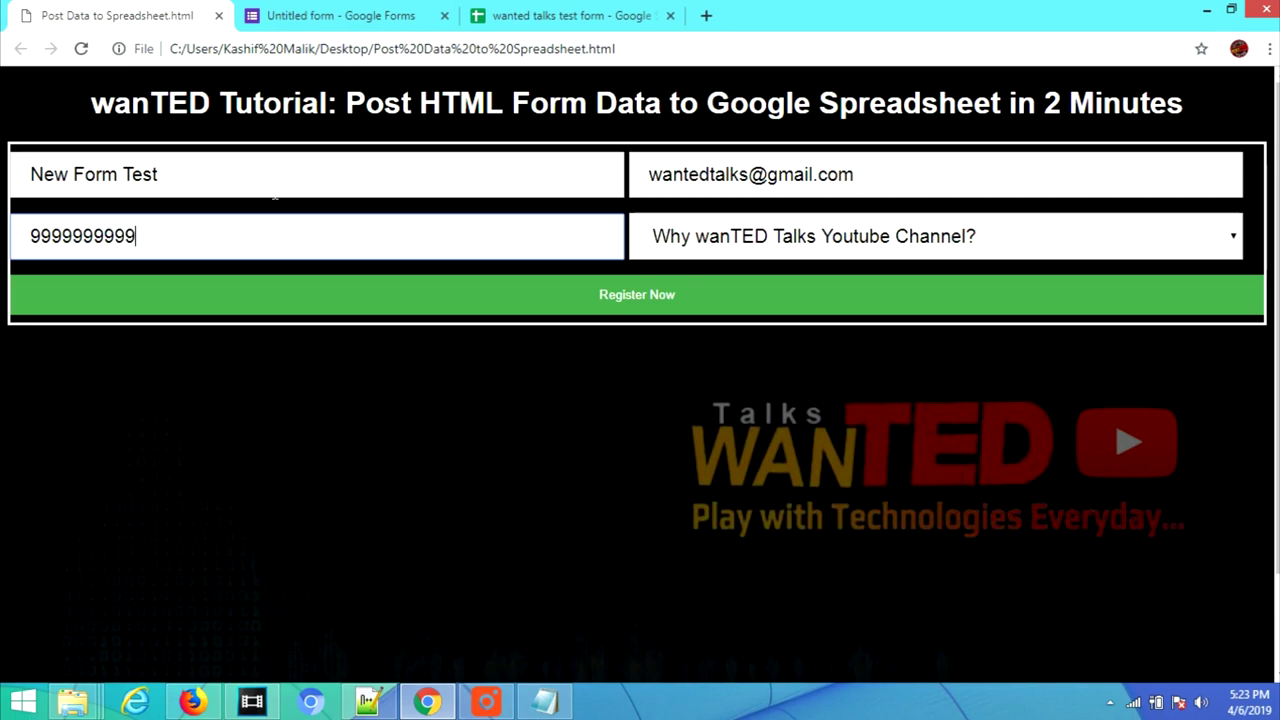
click(716, 240)
click(795, 340)
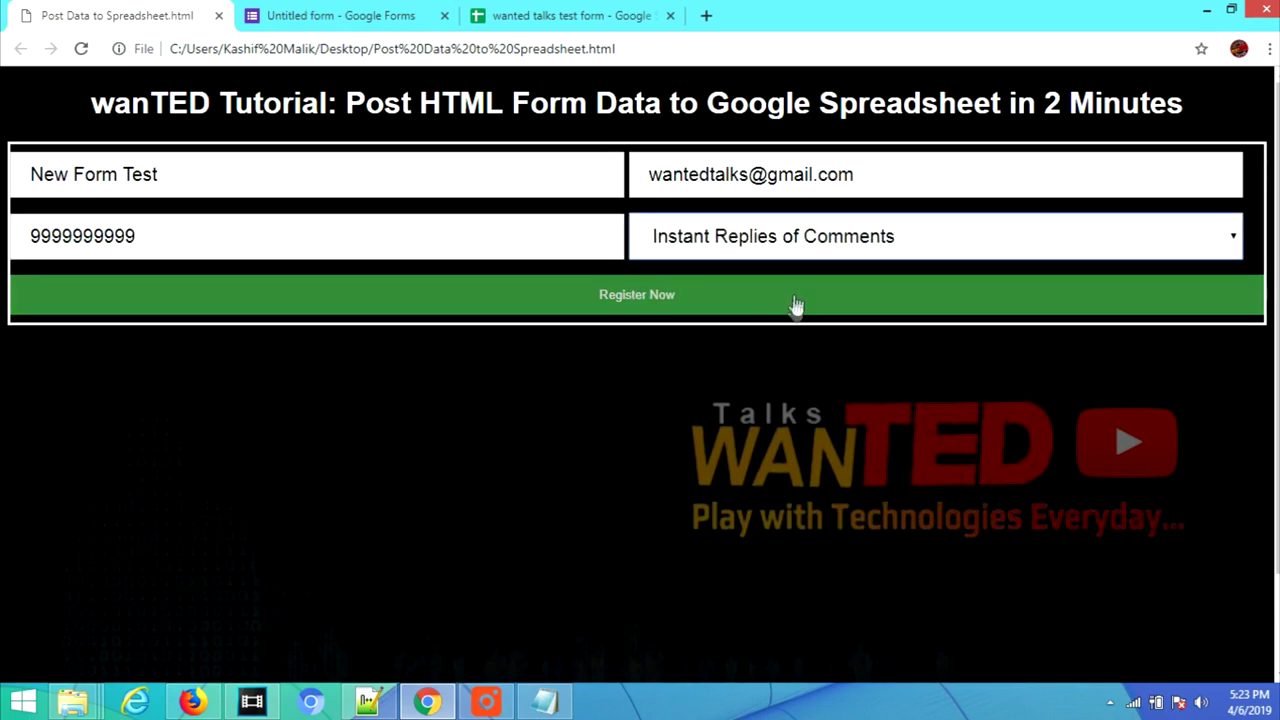
click(791, 296)
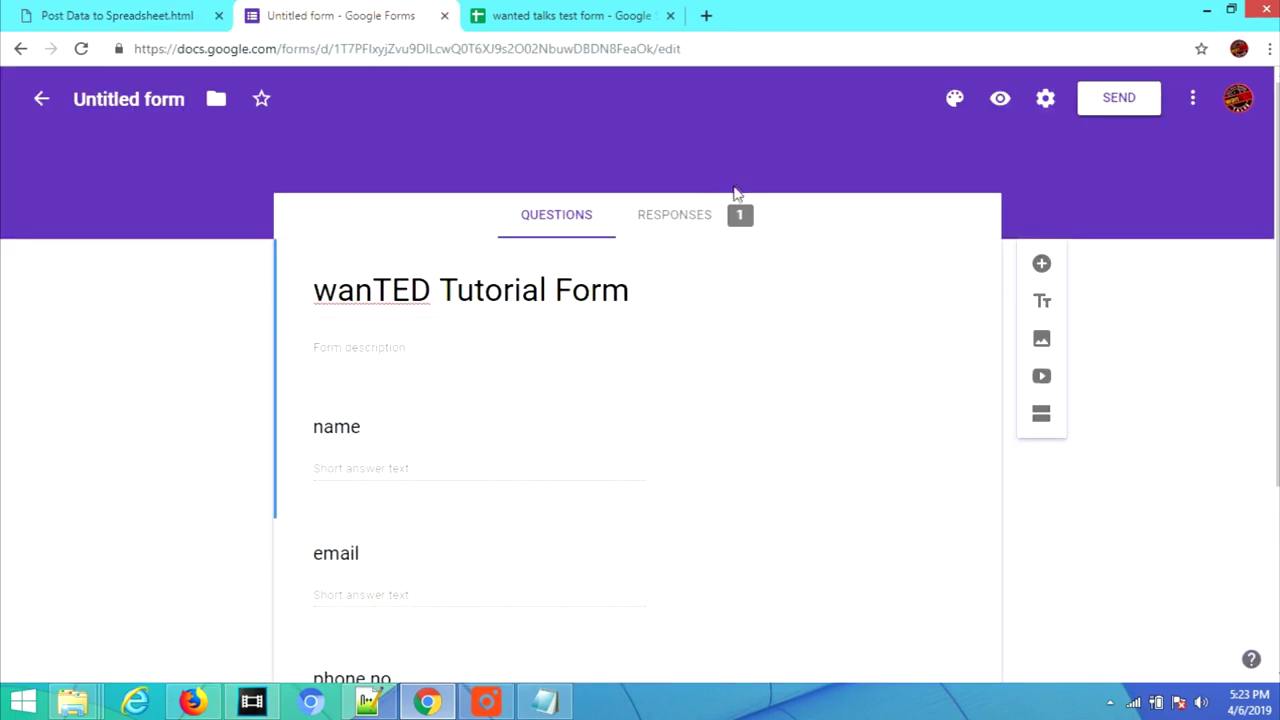
- Confirm the test response in the form's Responses view and as a new row in the linked sheet
click(690, 230)
click(486, 334)
scroll(623, 483, down, 3)
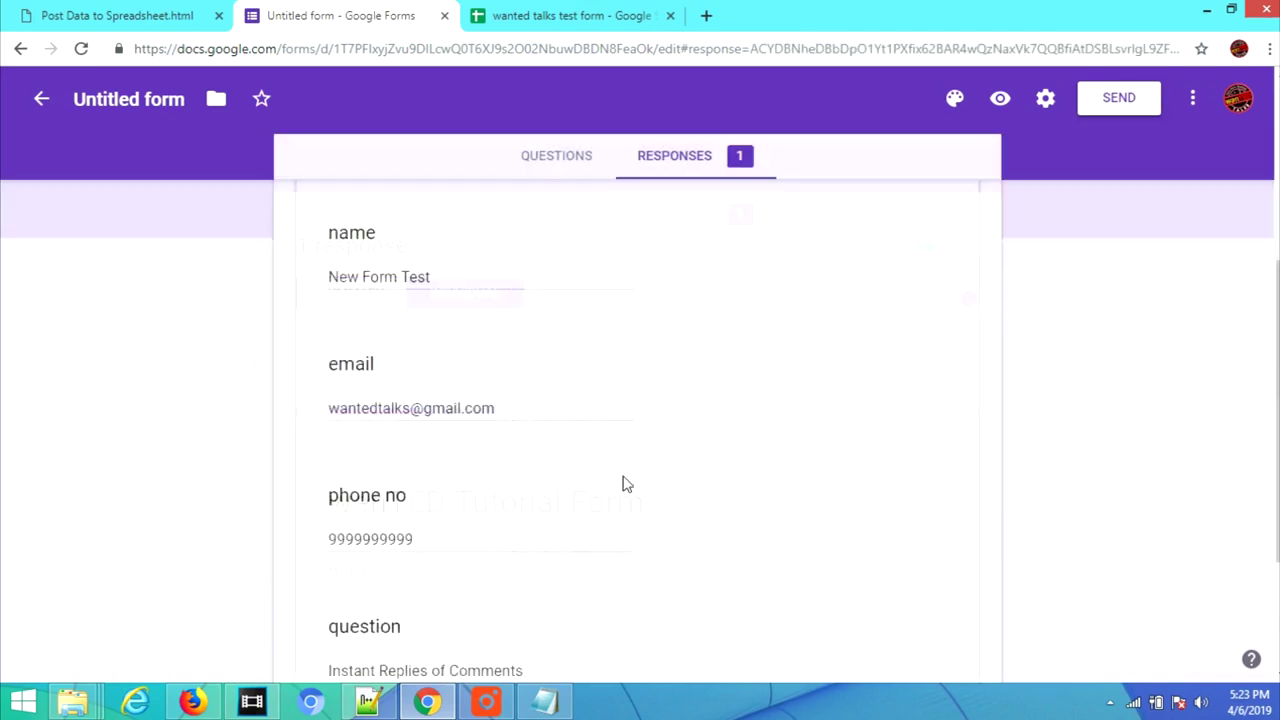
scroll(623, 484, down, 1)
click(565, 15)
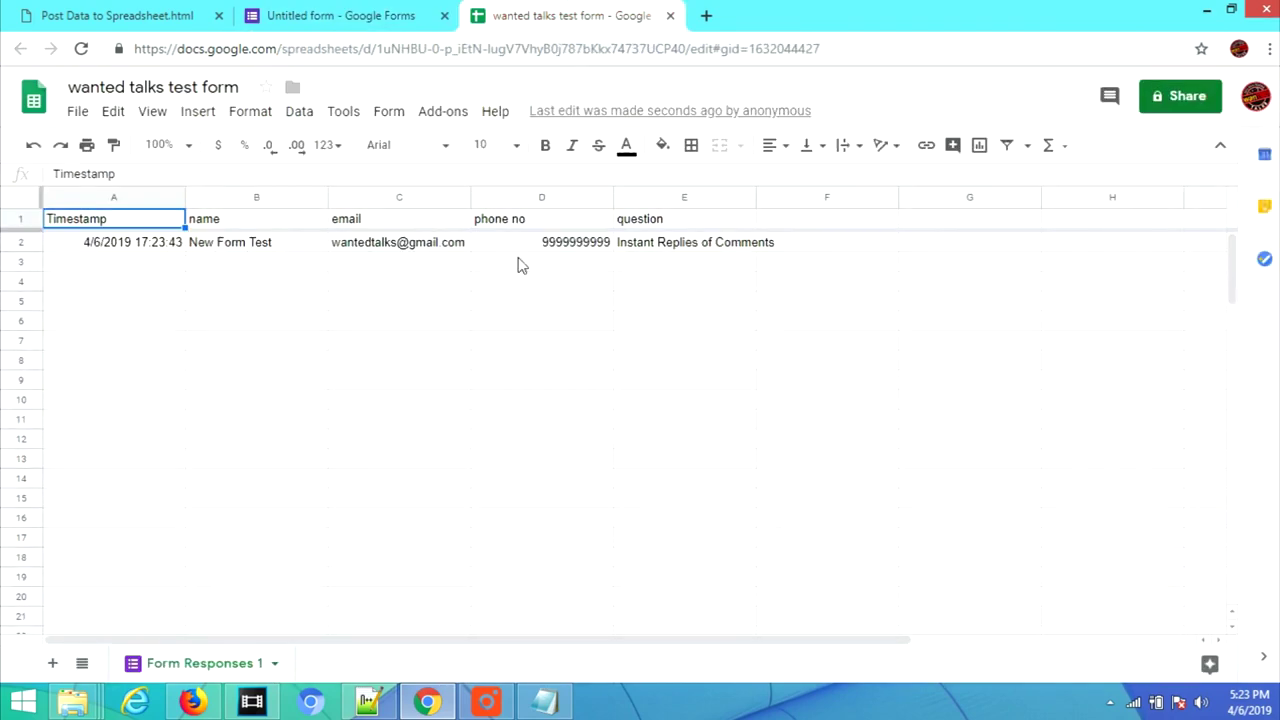
click(400, 16)
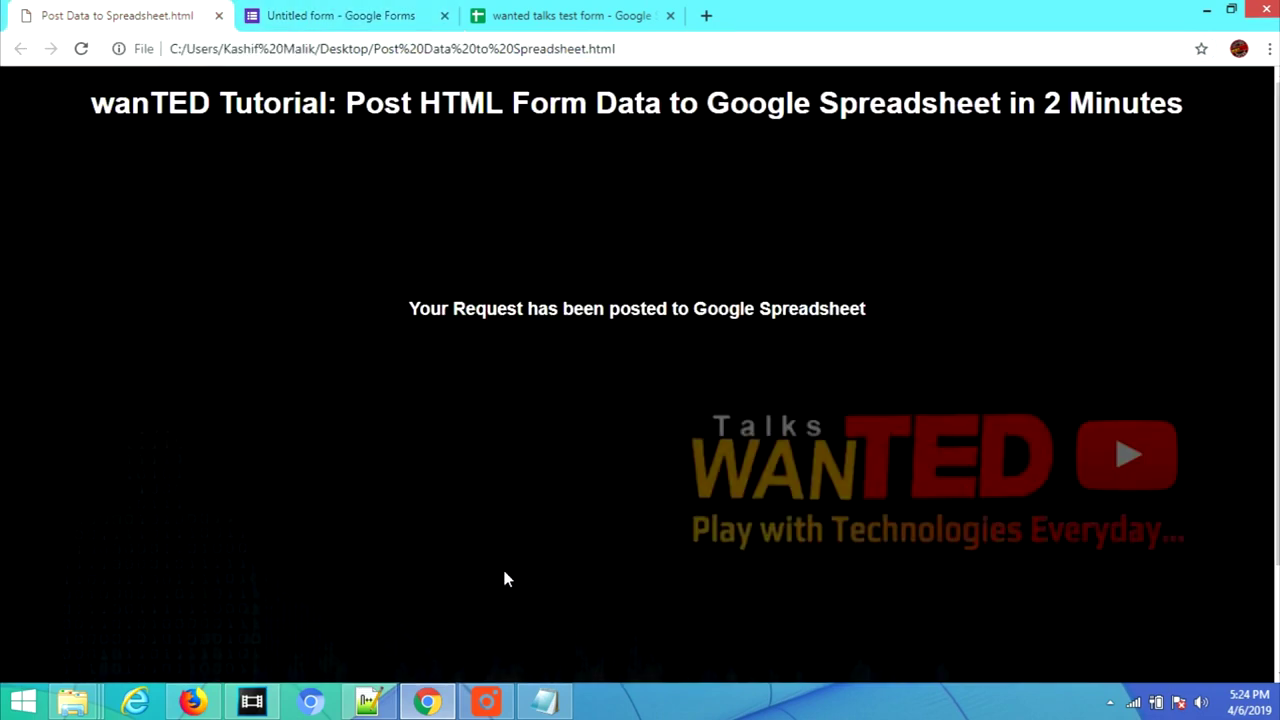
key(super+r)
- In a new Notepad file, type the subscribe, like-and-share and code-in-description lines
key(Return)
text(Please Subscribe :-))
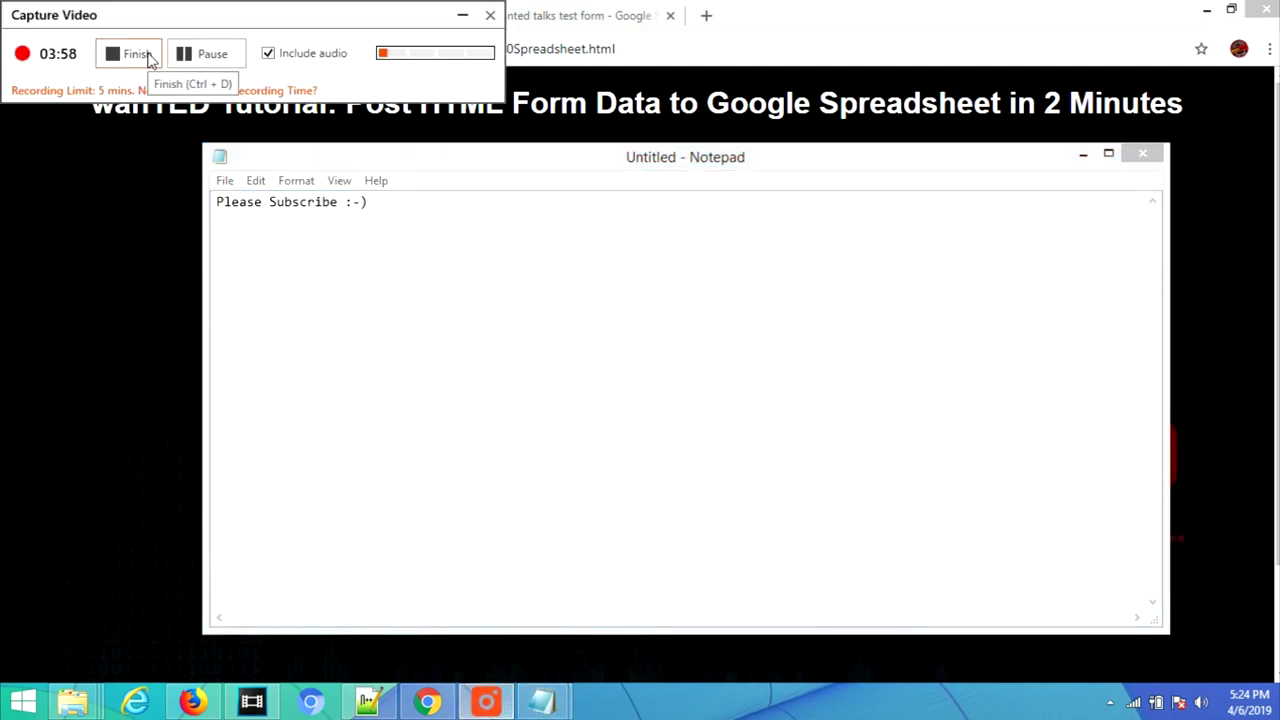
key(alt+Tab)
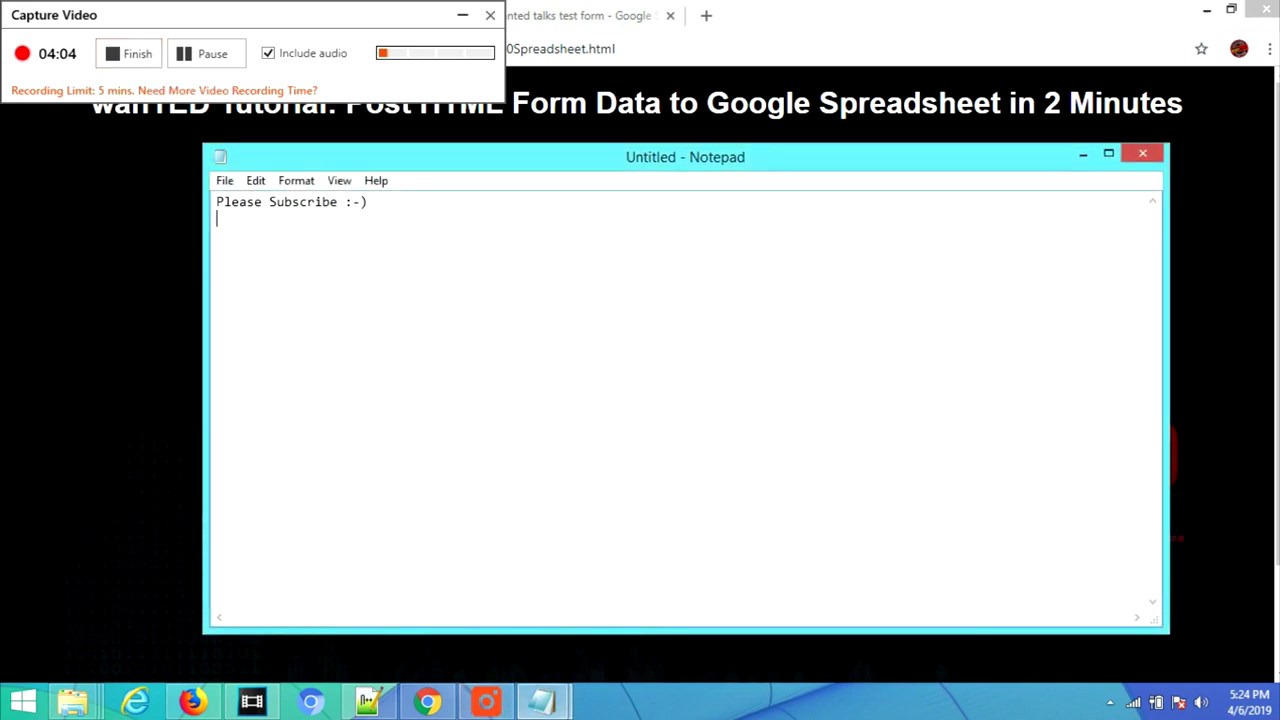
text(Sh)
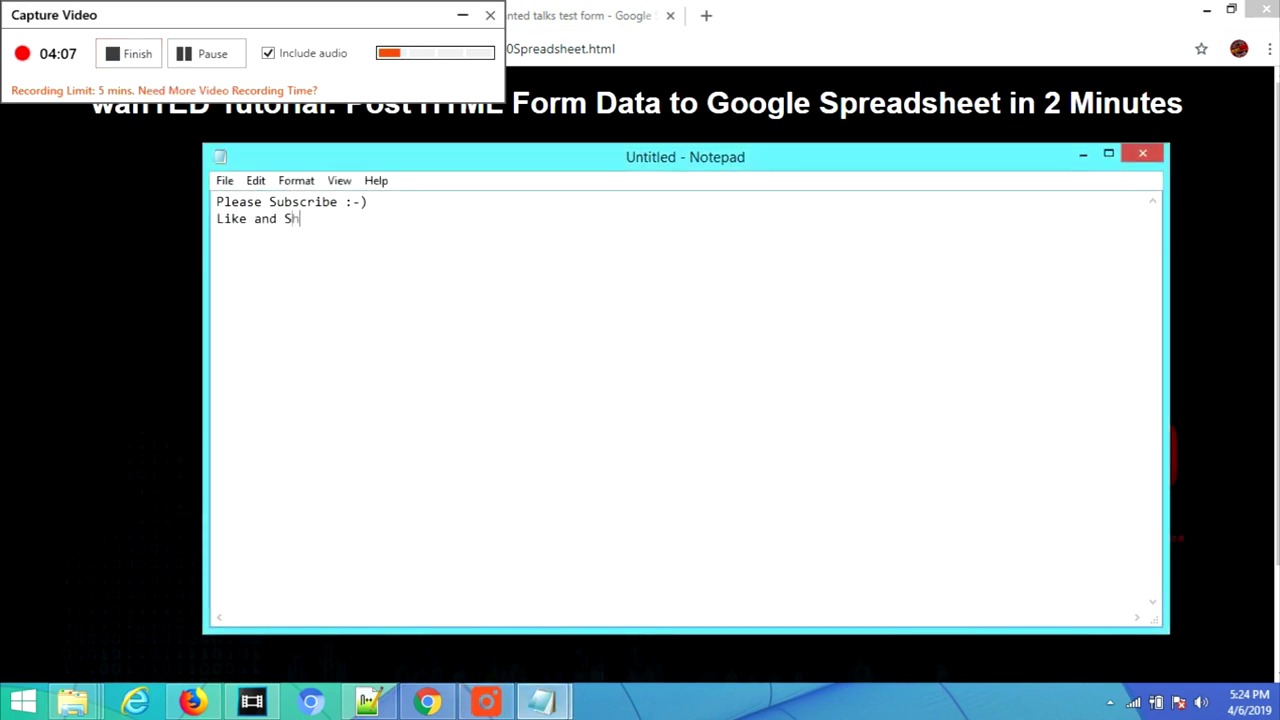
text(are my C)
text(hannel to w)
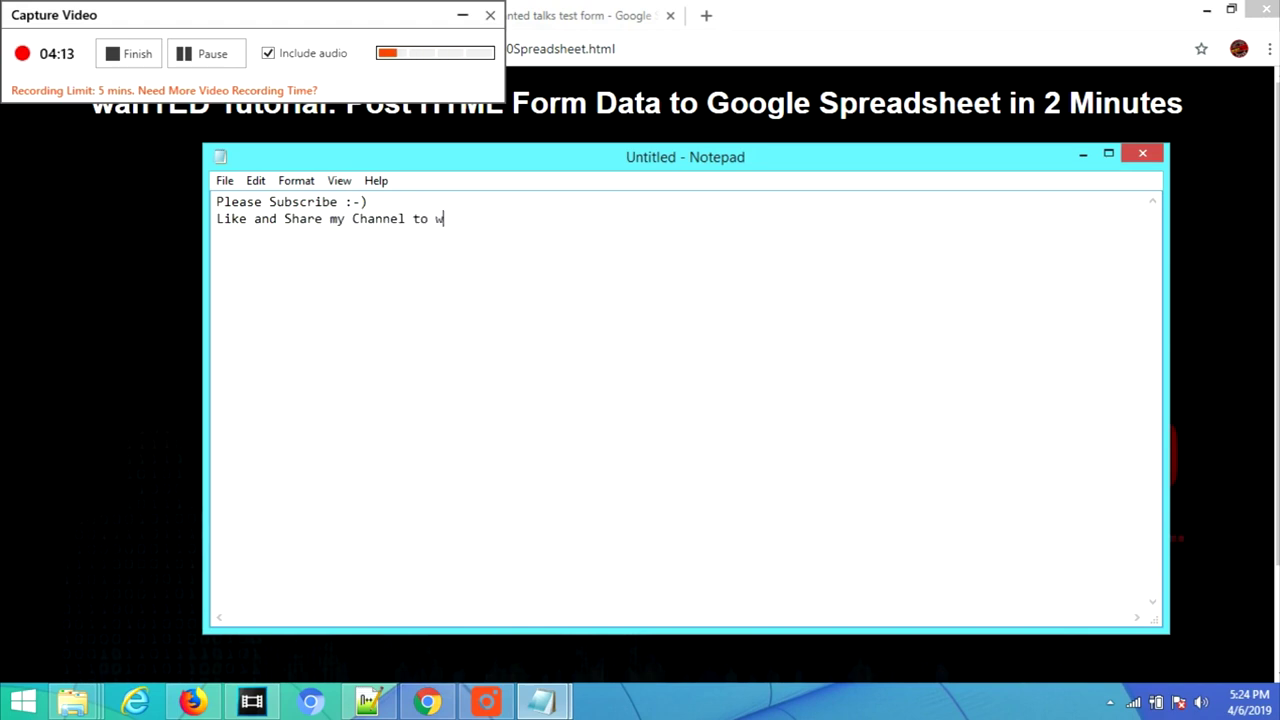
text(atch such videos)
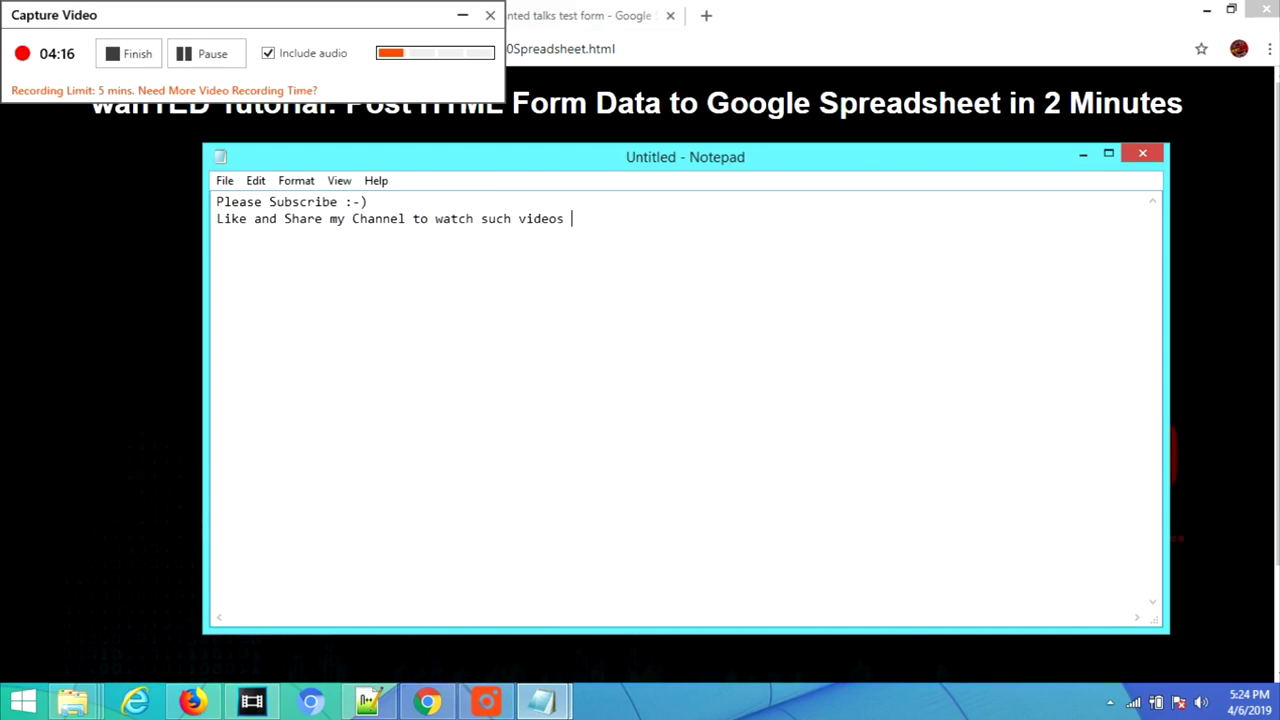
text( in future )
text(Sharing all co)
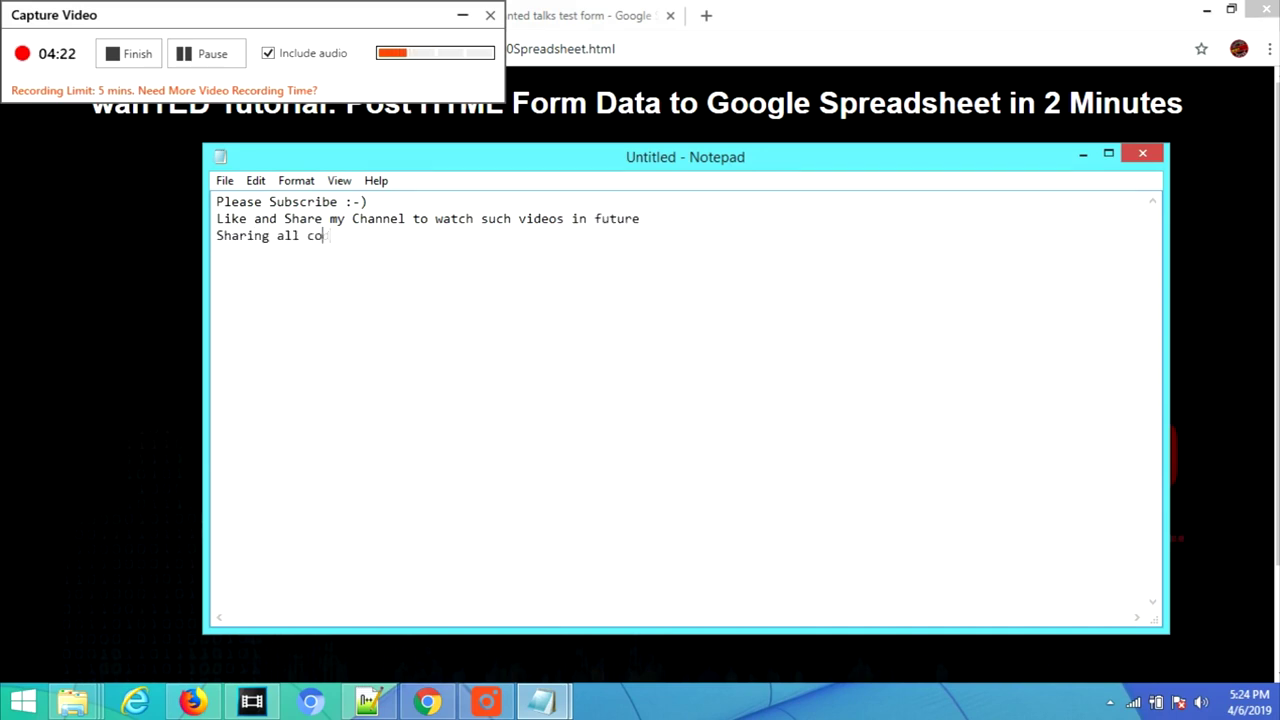
text(de in description,)
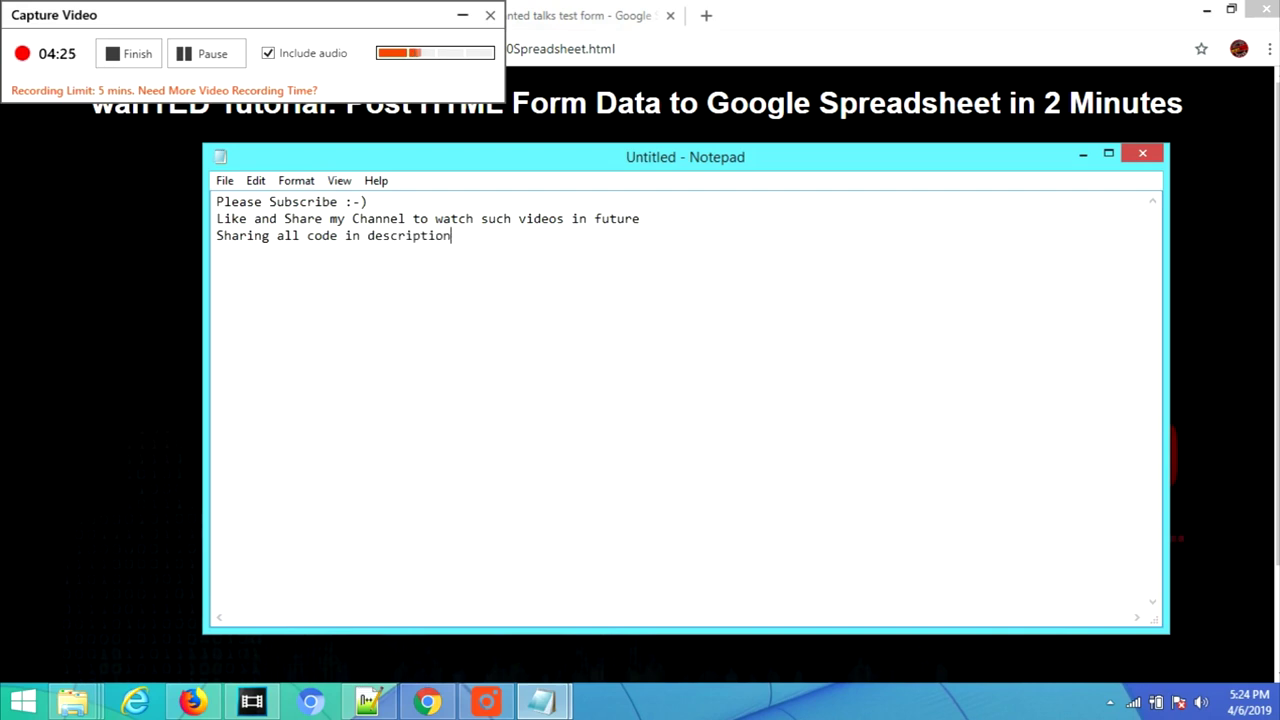